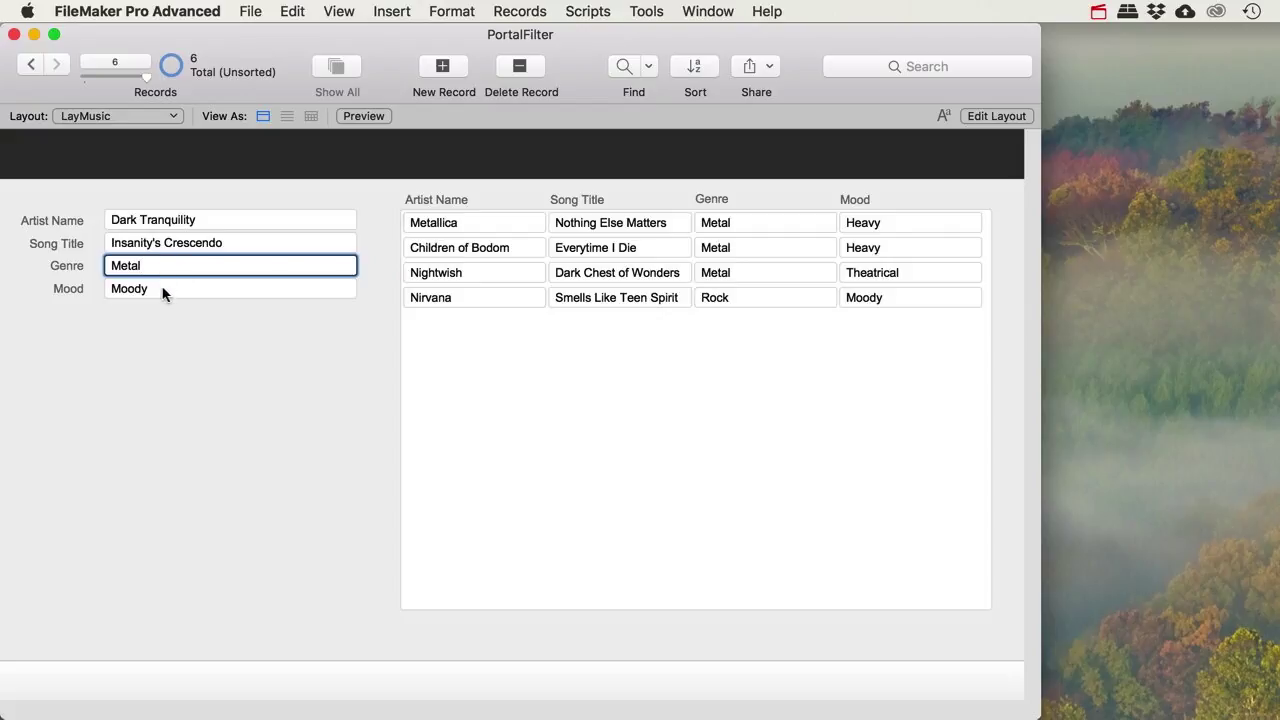
# Examine how the portal's related songs share the genre or mood of the current Dark Tranquility record
pyautogui.click(166, 307)
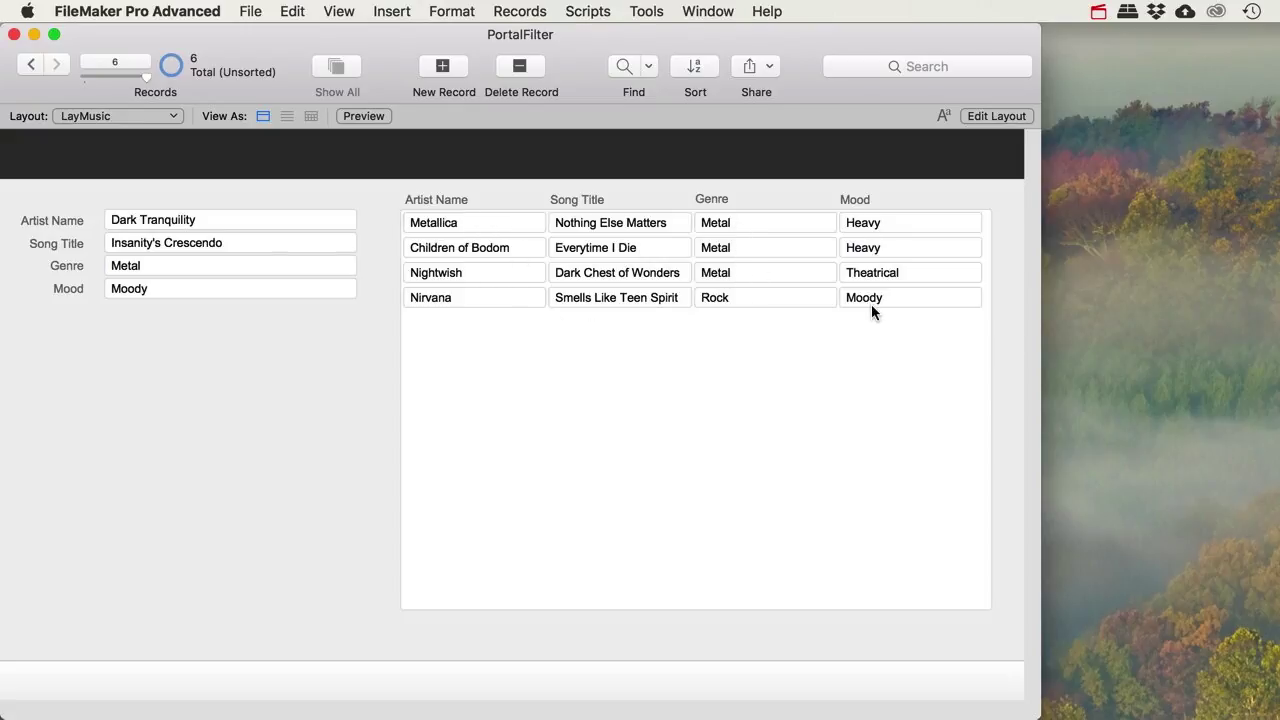
pyautogui.moveTo(175, 264); pyautogui.dragTo(40, 257)
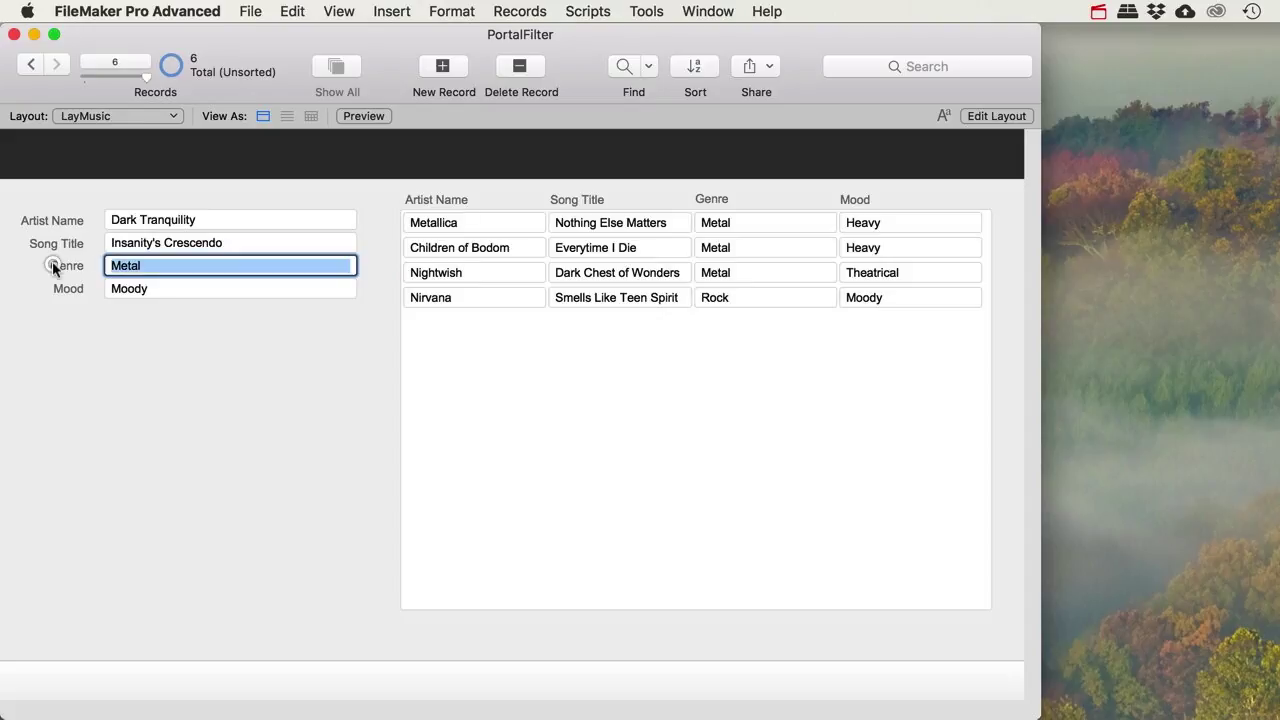
pyautogui.click(767, 222)
pyautogui.click(738, 272)
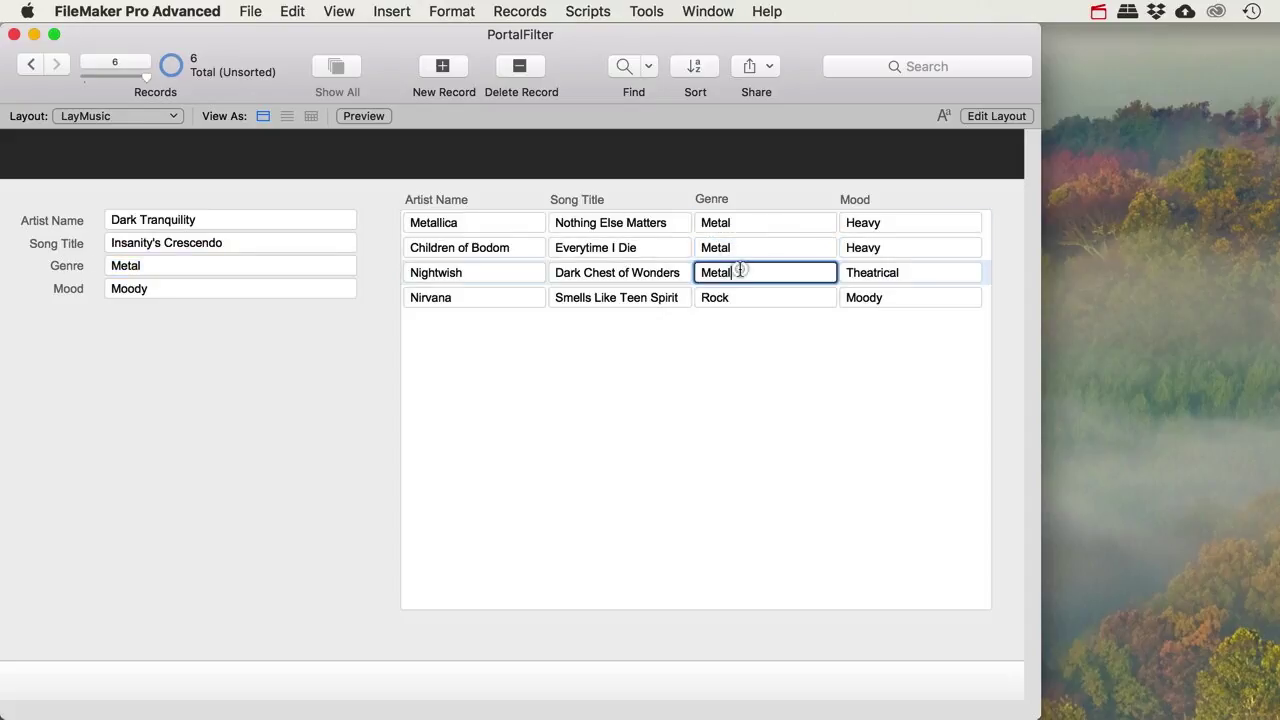
pyautogui.click(892, 297)
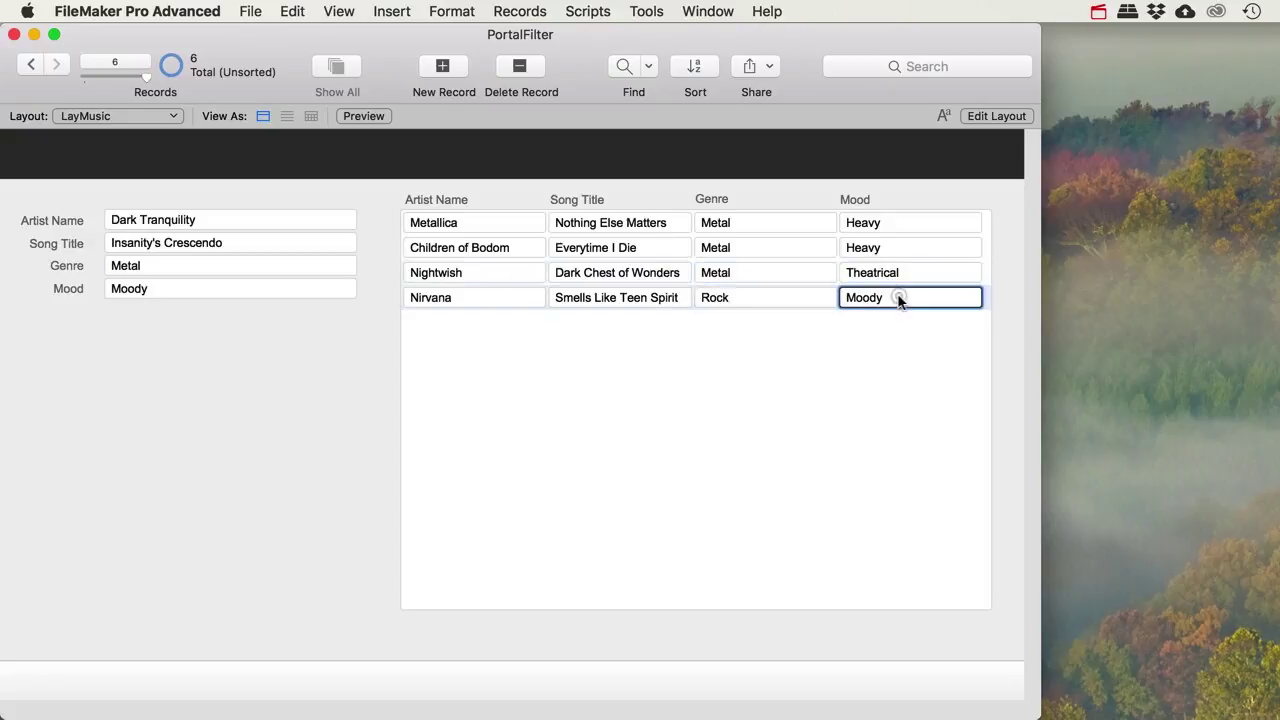
pyautogui.click(196, 289)
pyautogui.click(200, 318)
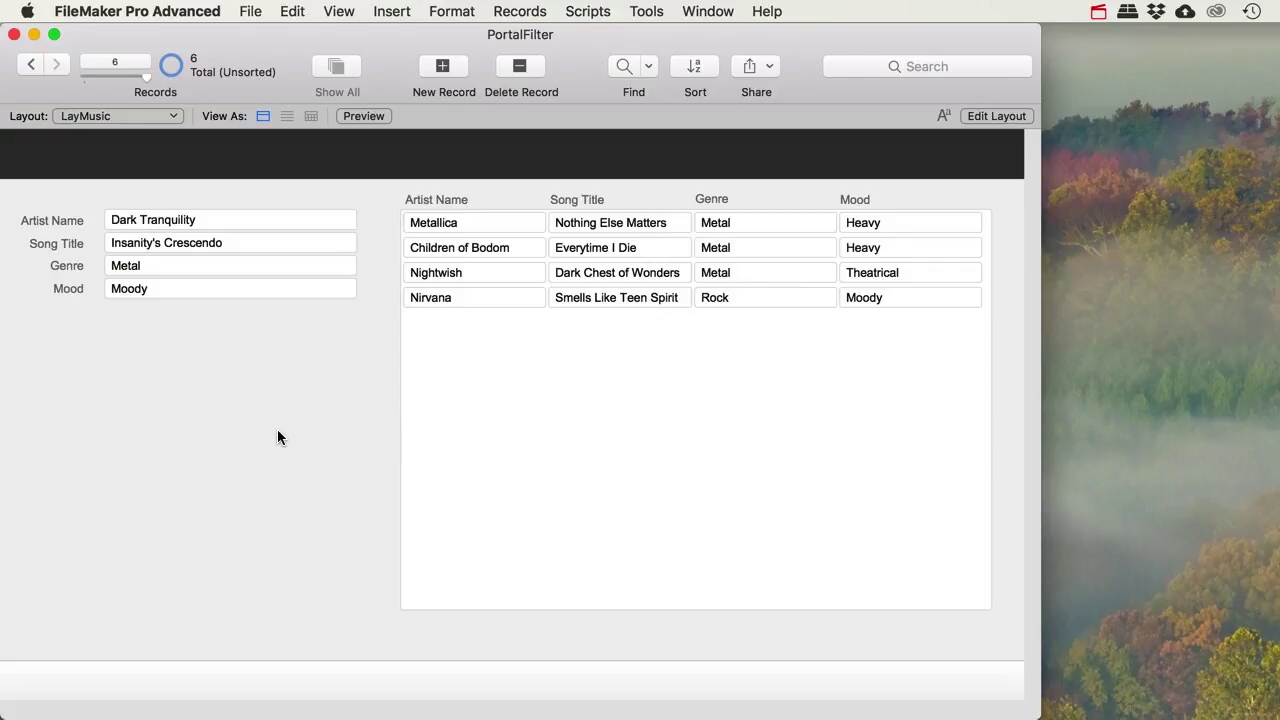
# Create a new solution file named PortalFilter 2 in the 35 - Portal Filter folder
pyautogui.click(250, 12)
pyautogui.click(258, 55)
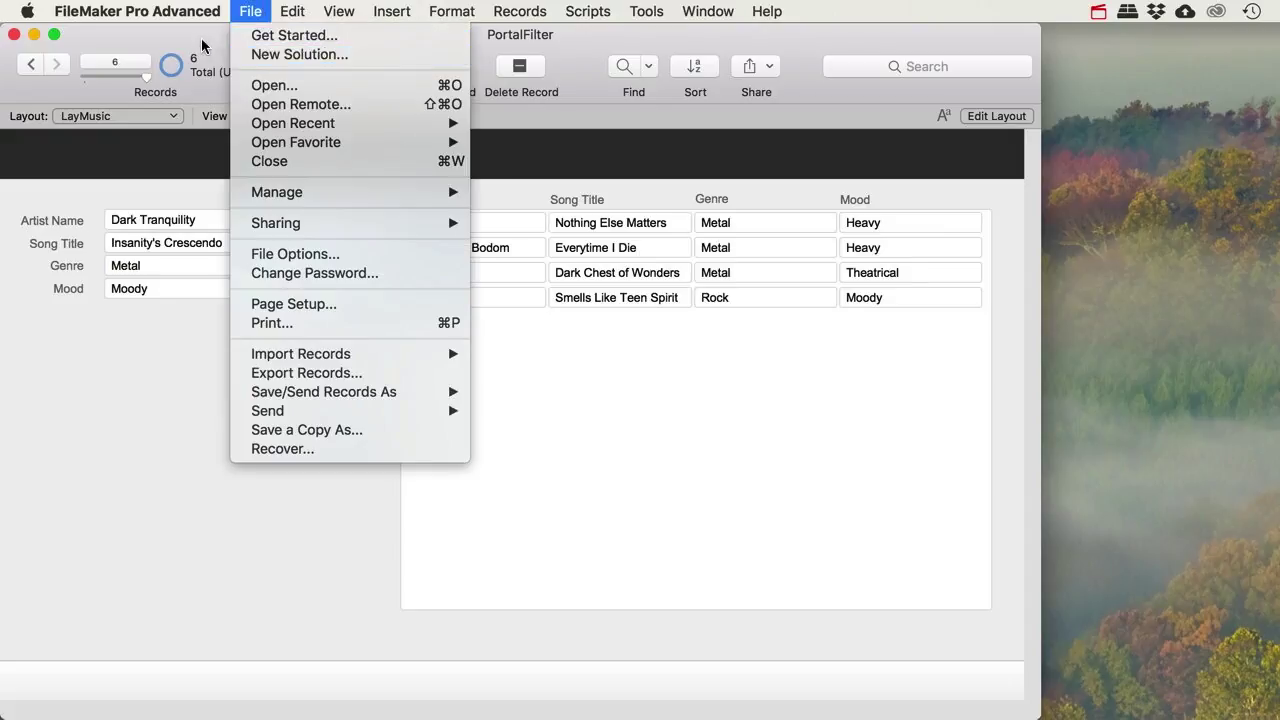
pyautogui.click(249, 12)
pyautogui.click(262, 52)
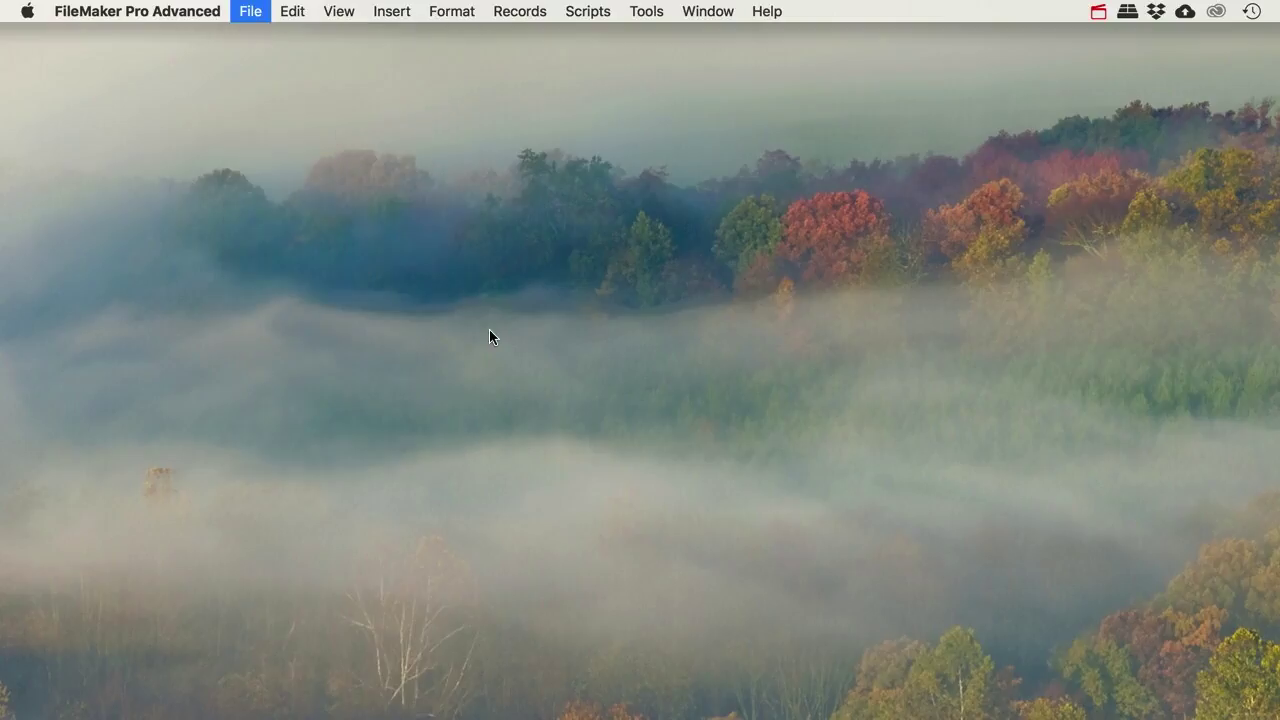
pyautogui.write('PortalFilt')
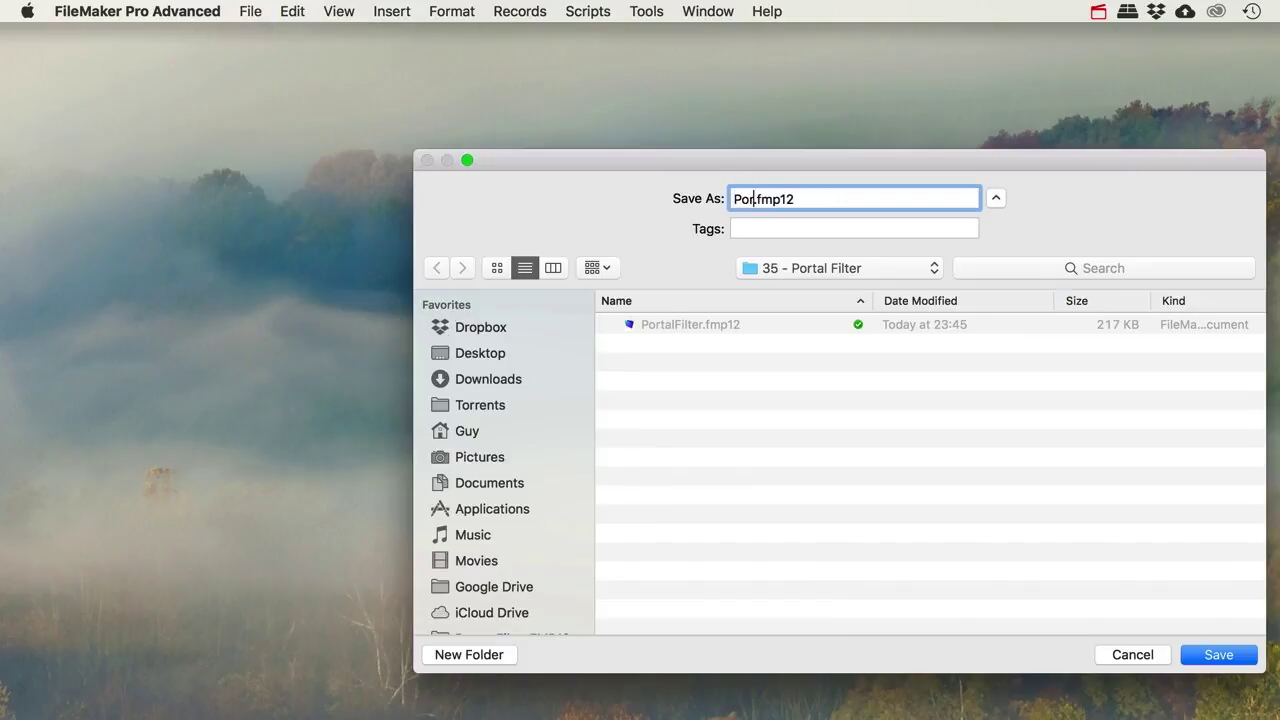
pyautogui.write('er ')
pyautogui.write('2')
pyautogui.press('Return')
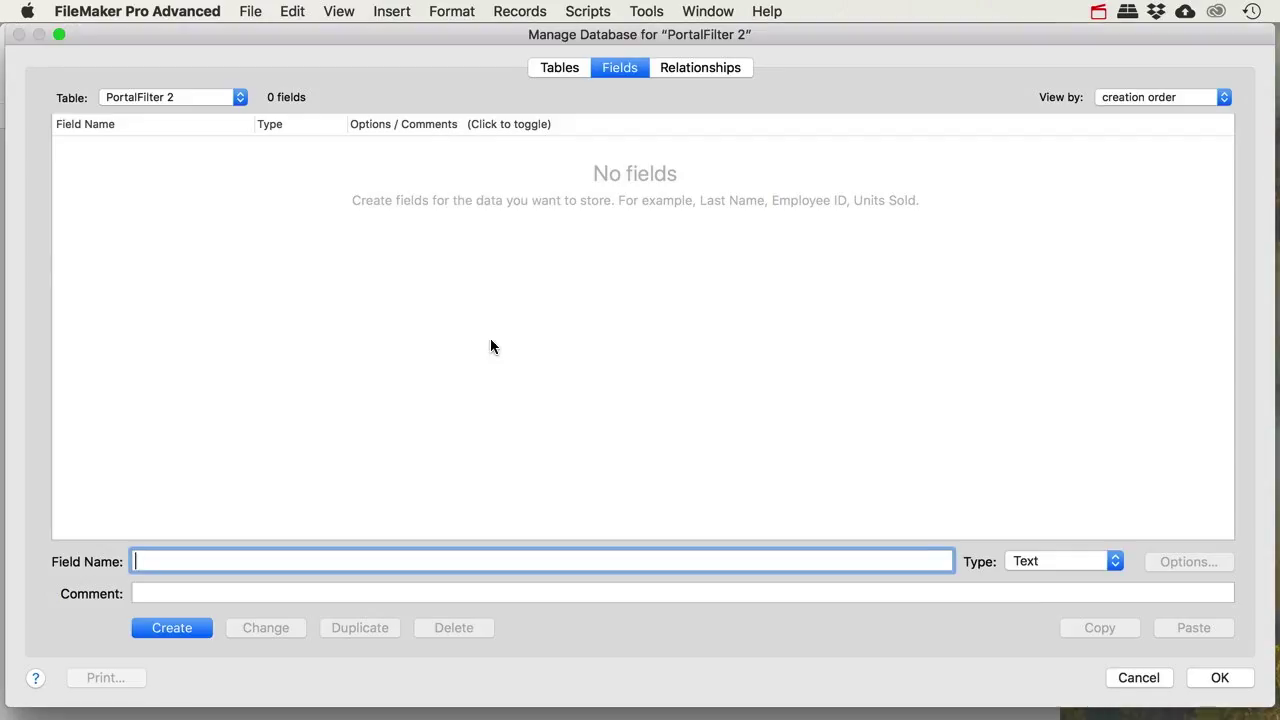
# Rename the default table of the new database as Music
pyautogui.click(553, 70)
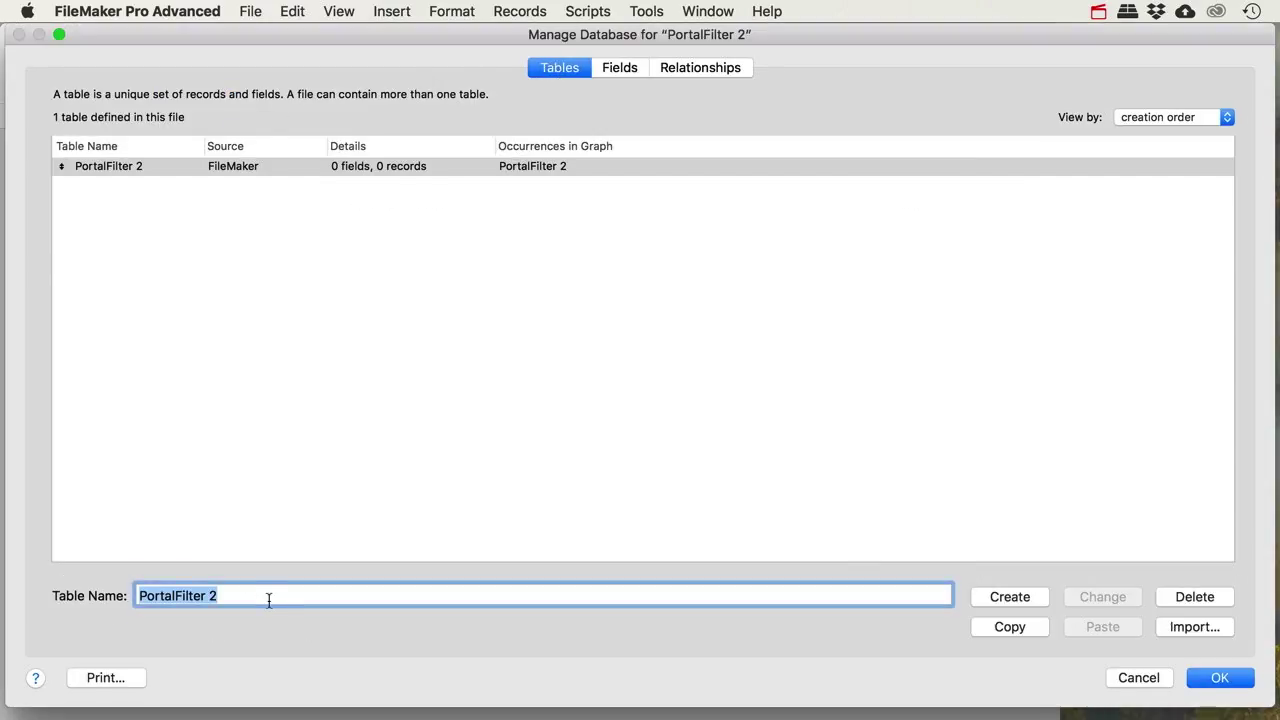
pyautogui.write('Music')
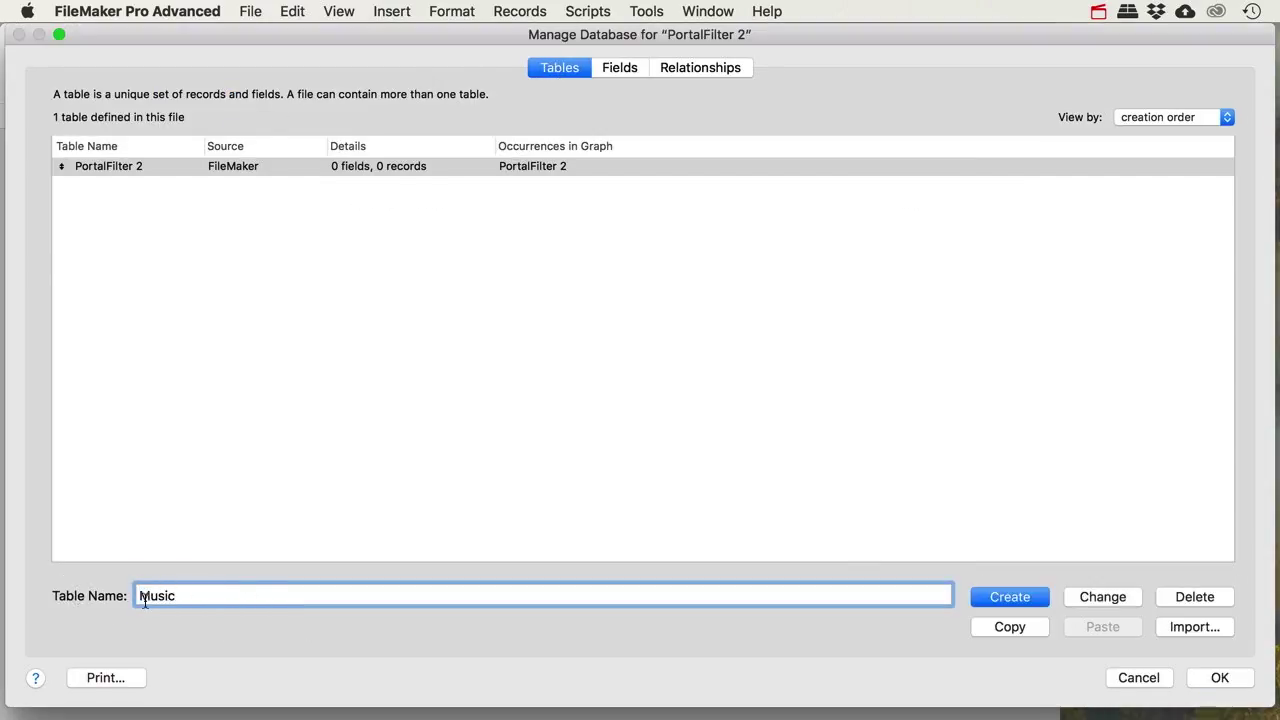
pyautogui.click(1090, 597)
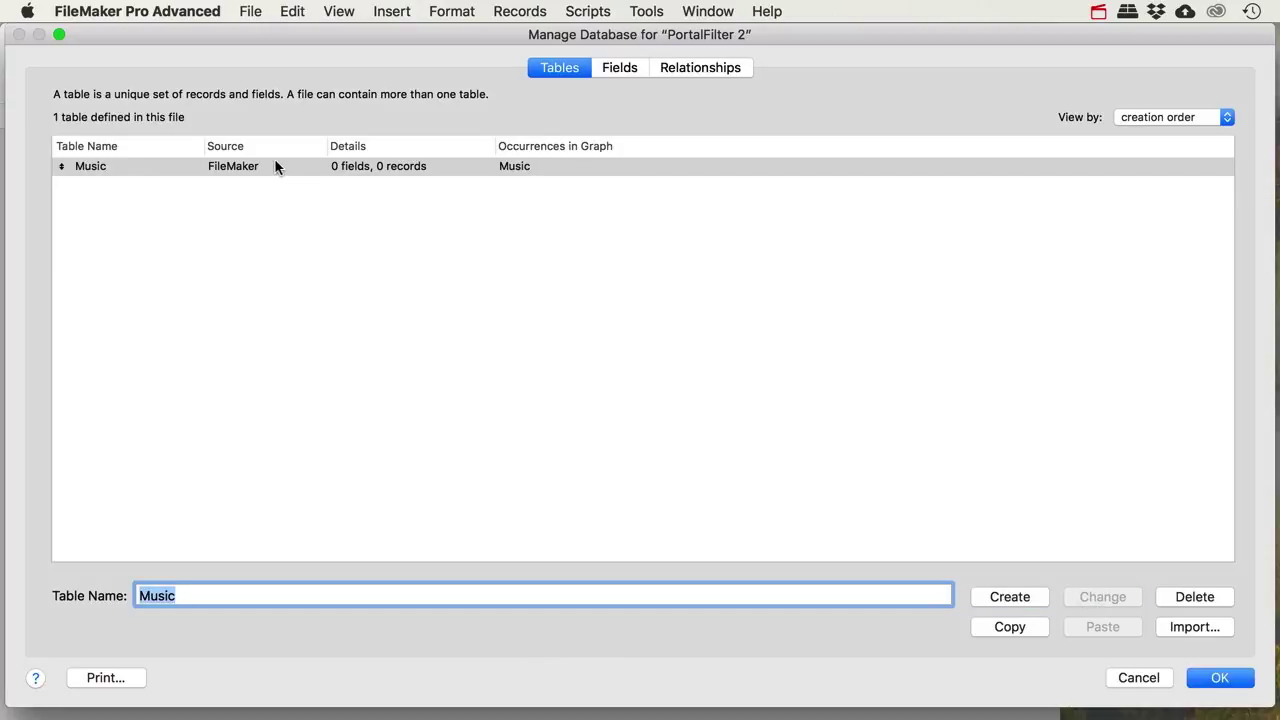
# Add a number field named Id to the Music table with an auto-enter serial number generated on creation
pyautogui.click(619, 72)
pyautogui.write('Id')
pyautogui.press('super+n')
pyautogui.press('Return')
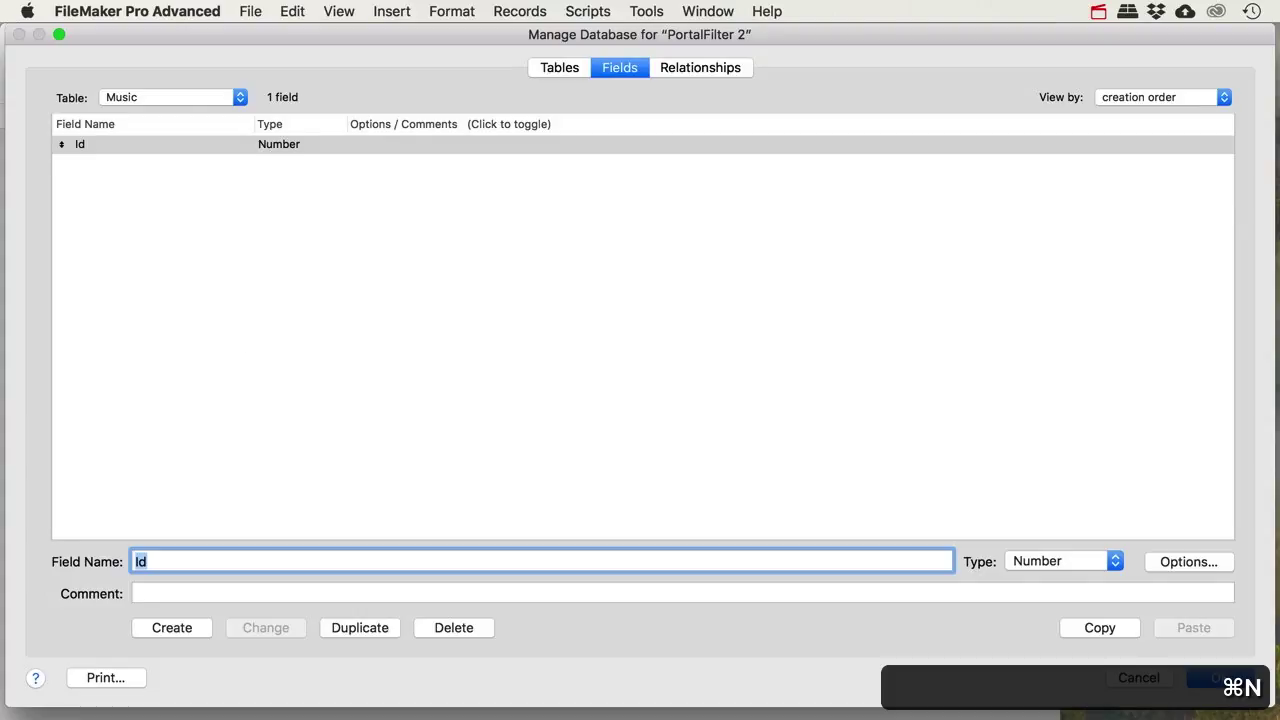
pyautogui.doubleClick(181, 144)
pyautogui.click(598, 241)
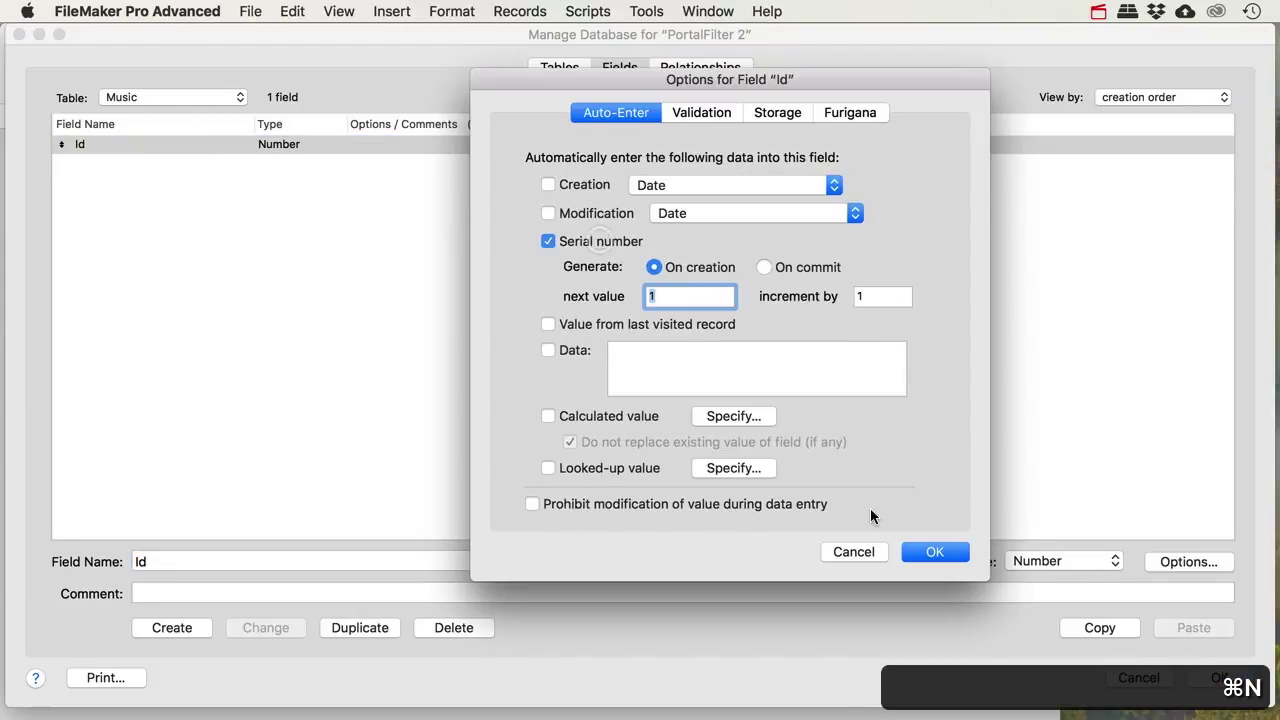
pyautogui.click(921, 551)
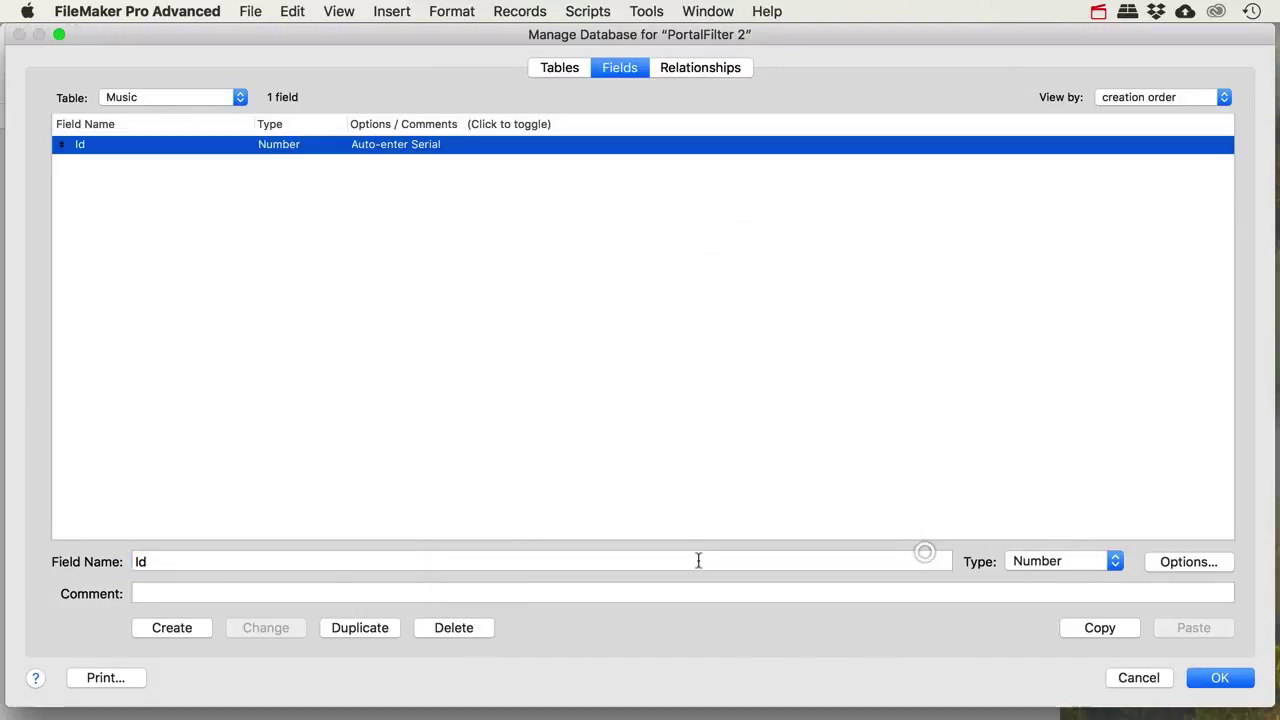
# Add the text fields ArtistName, SongTitle, Genre and Mood to the Music table and save the database definition
pyautogui.doubleClick(151, 561)
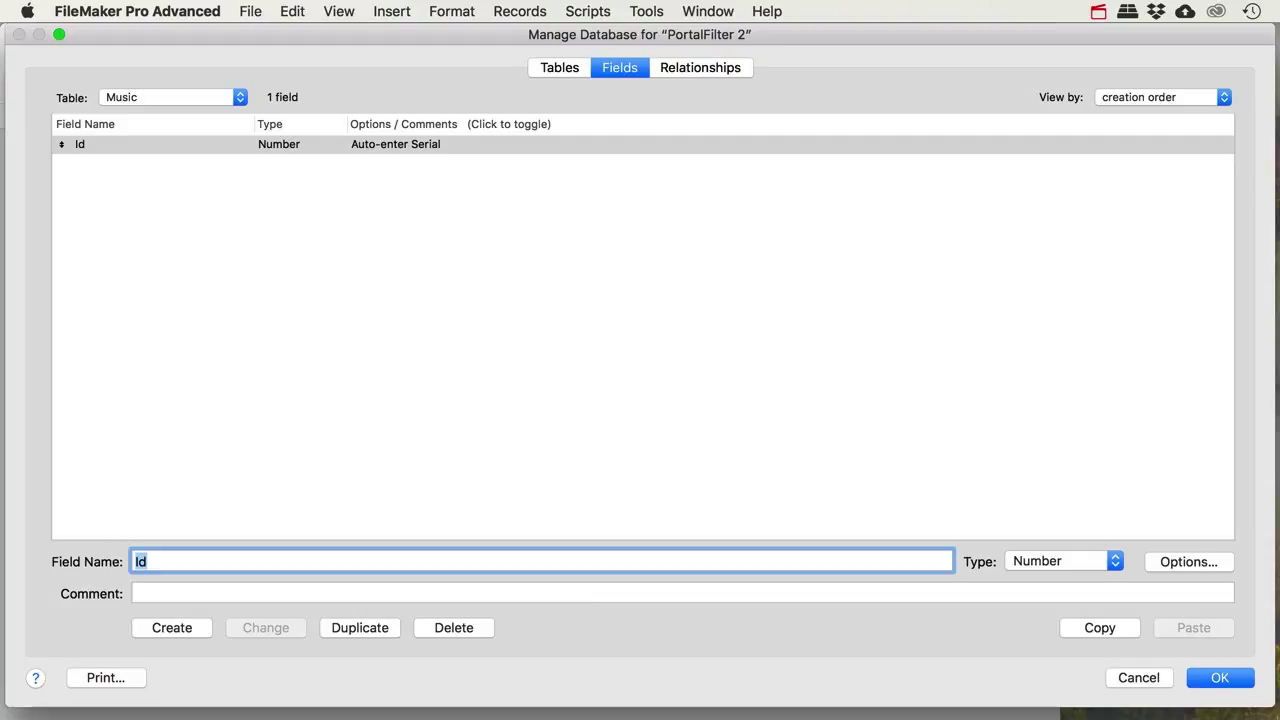
pyautogui.write('ArtistName')
pyautogui.press('super+t')
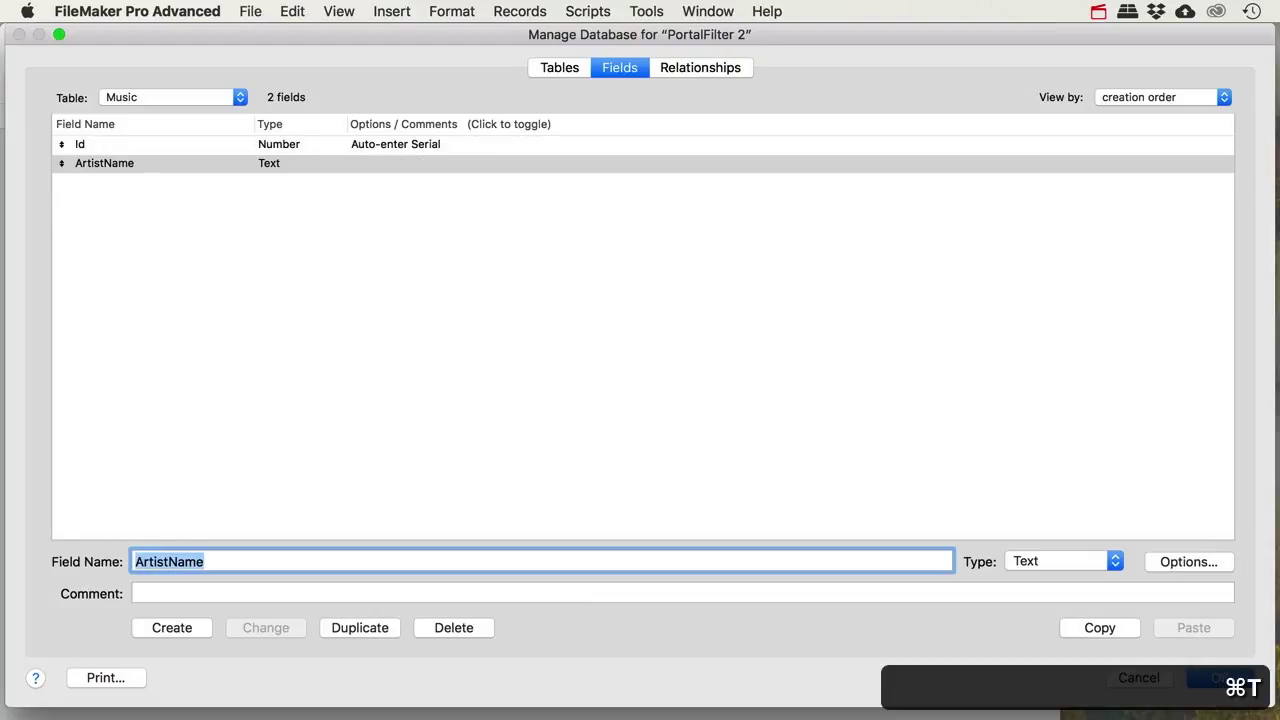
pyautogui.write('SongTitle')
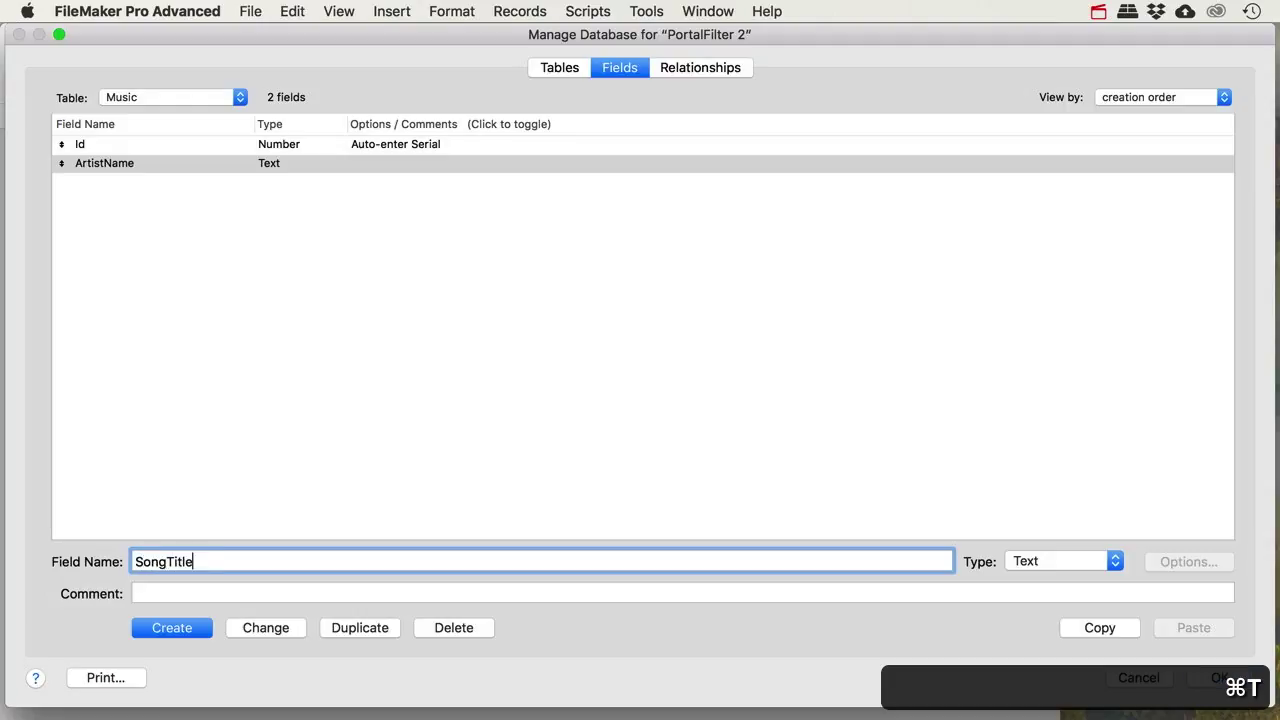
pyautogui.press('super+t')
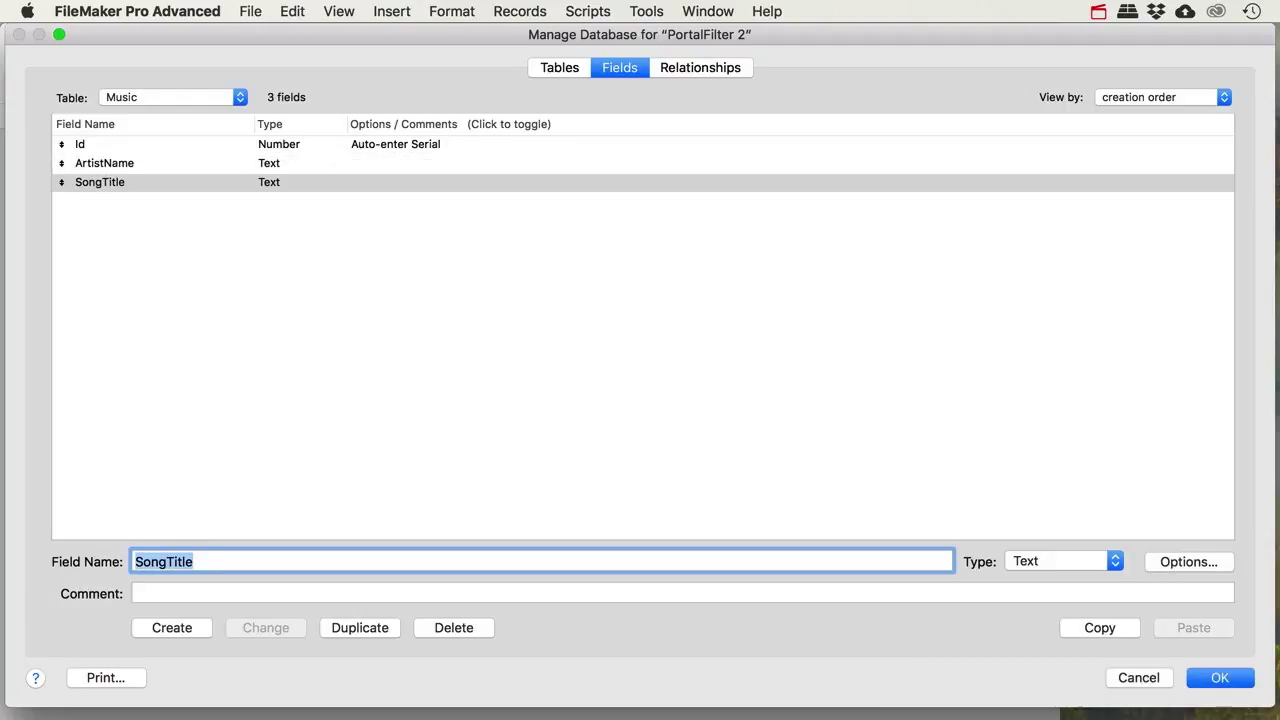
pyautogui.write('Genre')
pyautogui.press('super+t')
pyautogui.write('Mood')
pyautogui.press('super+t')
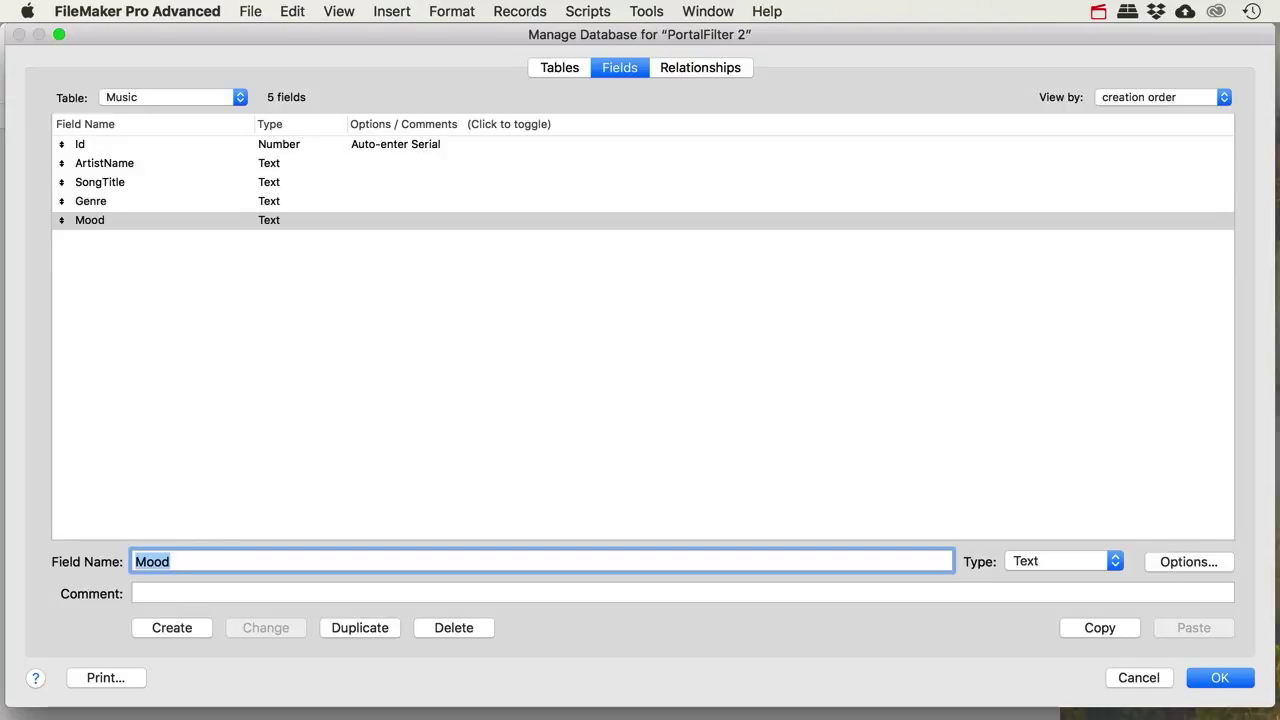
pyautogui.click(1220, 677)
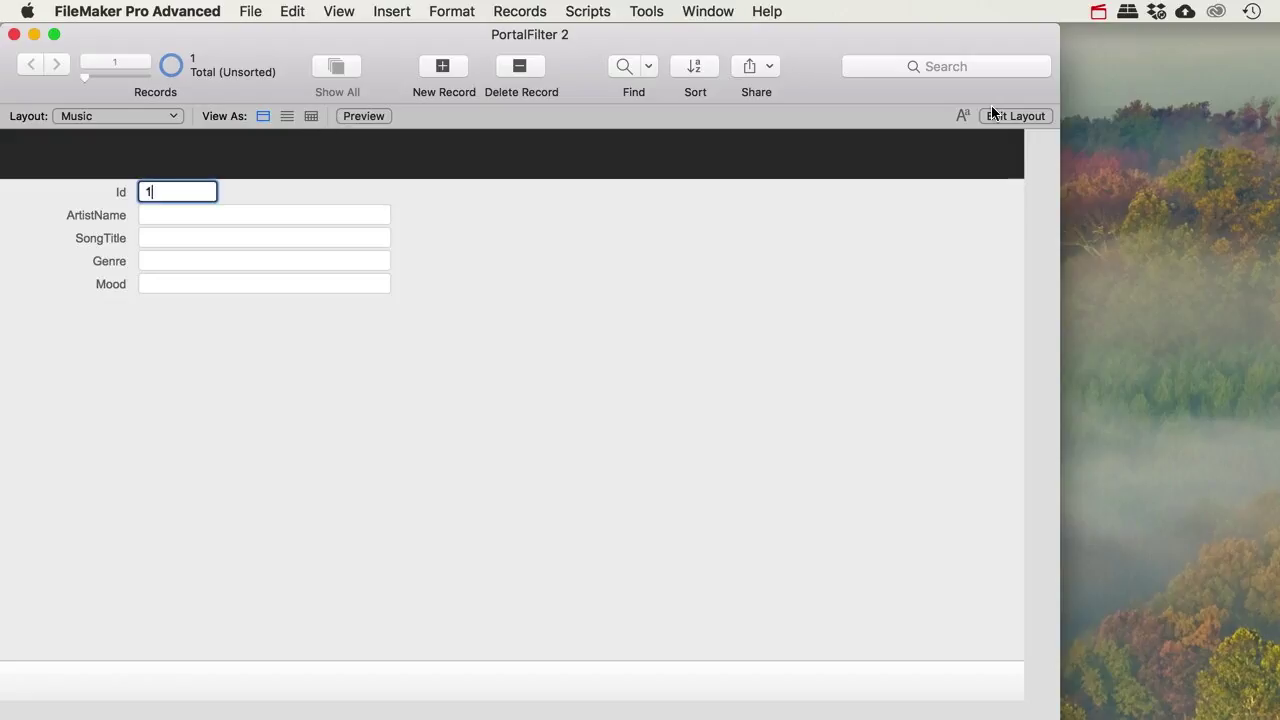
# Create a computer form layout named LayMusic that shows records from the Music table
pyautogui.click(1014, 116)
pyautogui.click(263, 65)
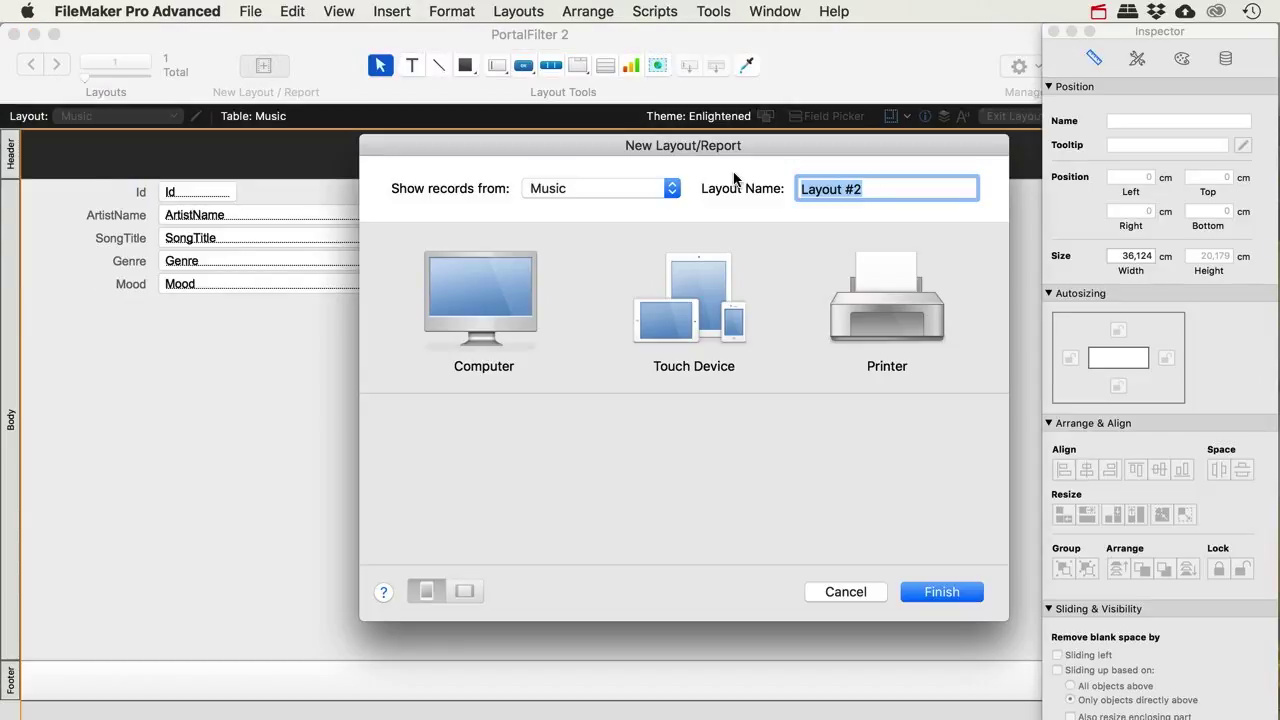
pyautogui.write('LayMusic')
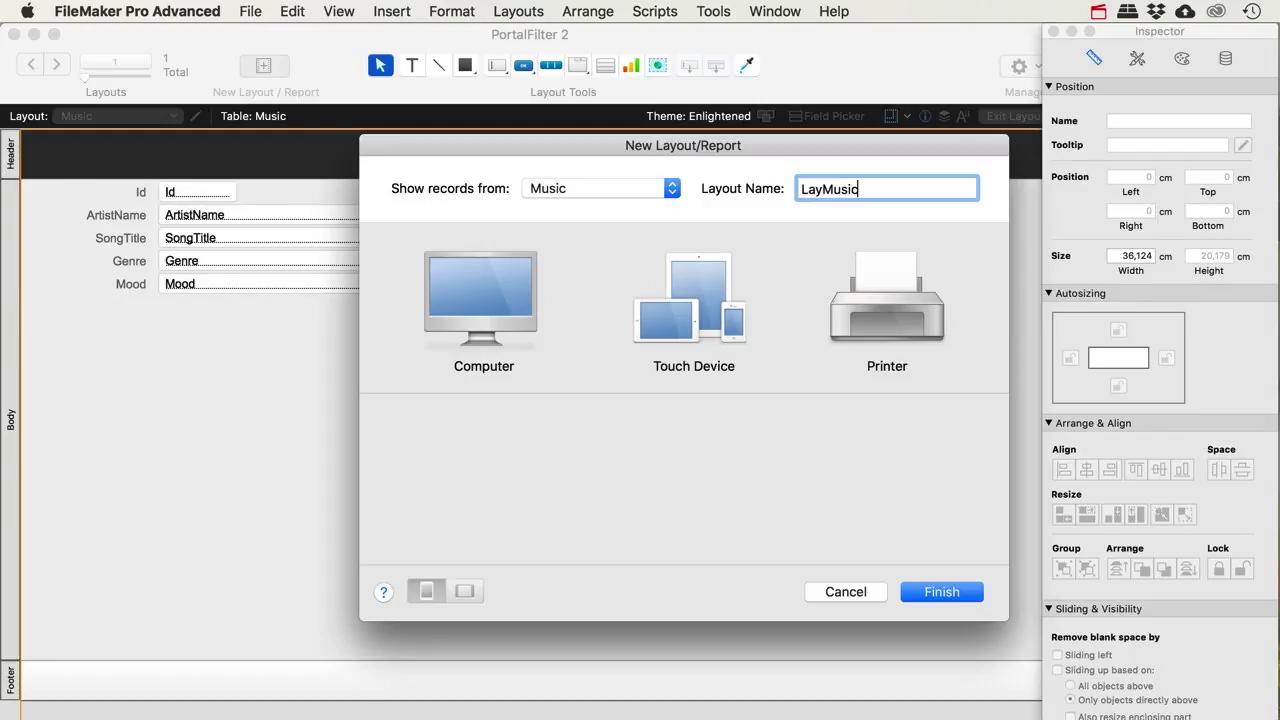
pyautogui.click(503, 285)
pyautogui.click(479, 456)
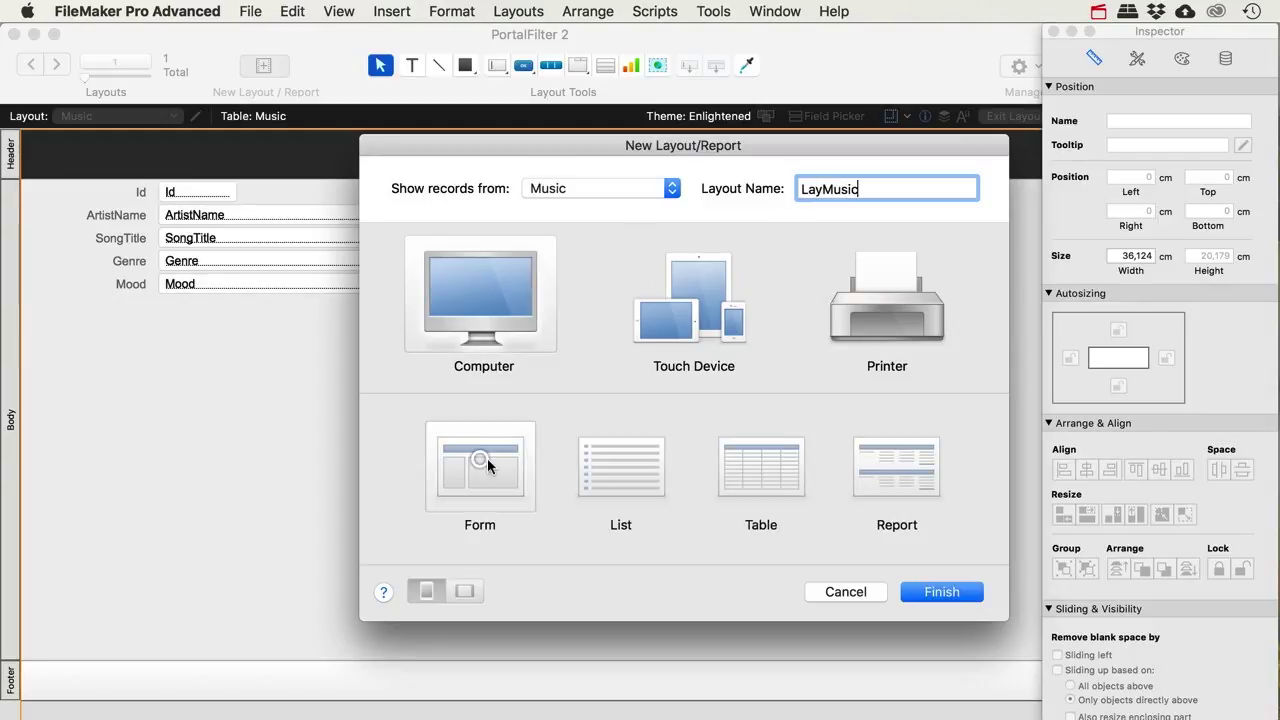
pyautogui.click(948, 596)
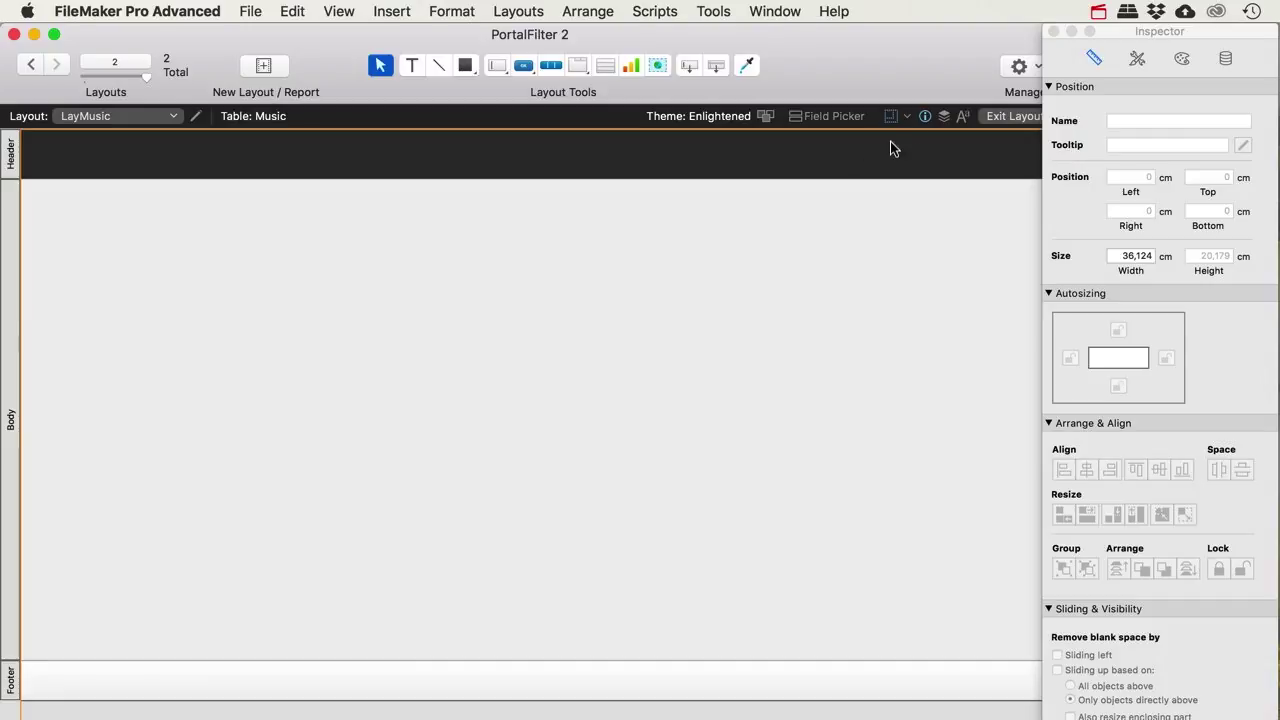
# Place the ArtistName, SongTitle, Genre and Mood fields with their labels stacked in the upper part of the LayMusic body
pyautogui.click(834, 116)
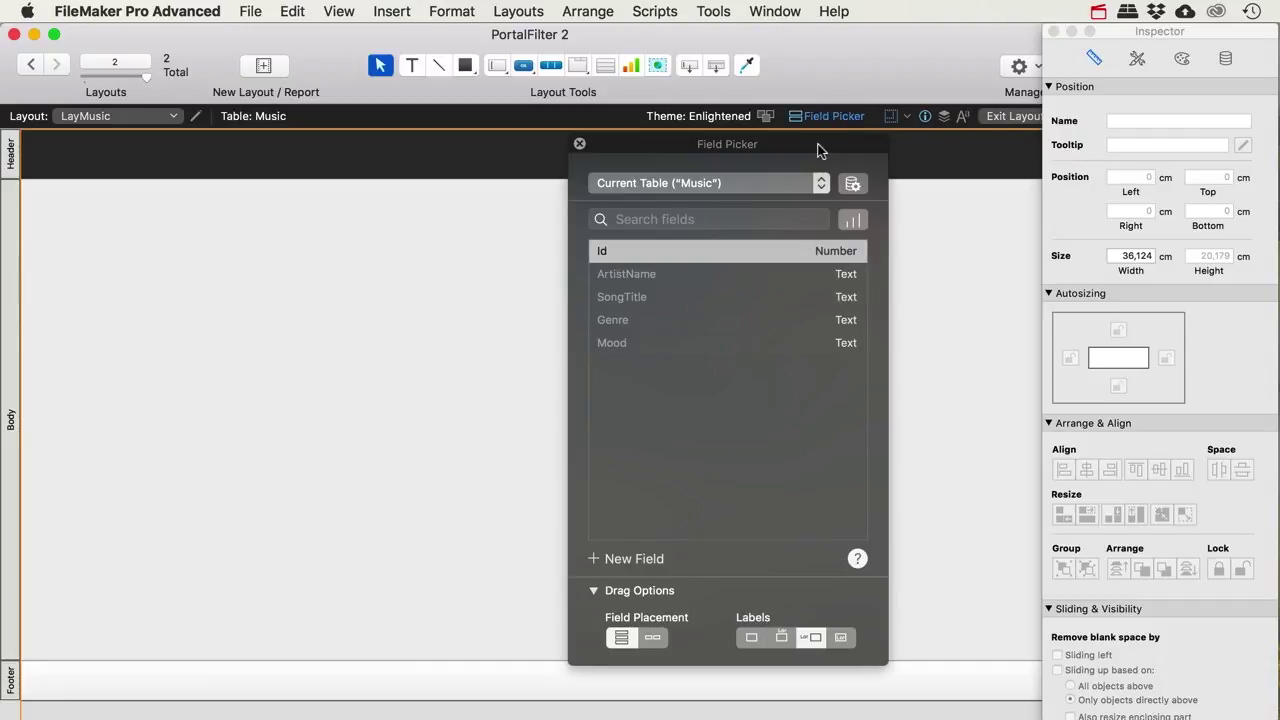
pyautogui.click(637, 280)
pyautogui.keyDown('shift'); pyautogui.click(623, 338); pyautogui.keyUp('shift')
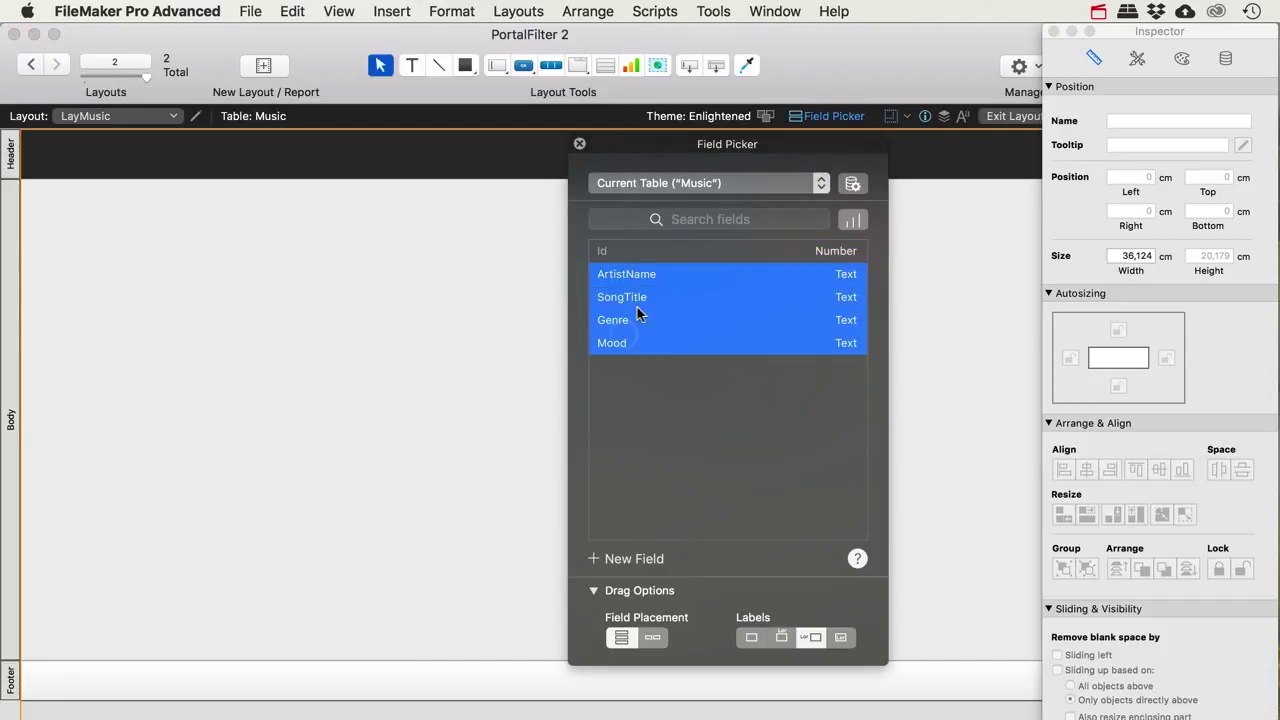
pyautogui.moveTo(645, 277); pyautogui.dragTo(217, 236)
pyautogui.click(222, 333)
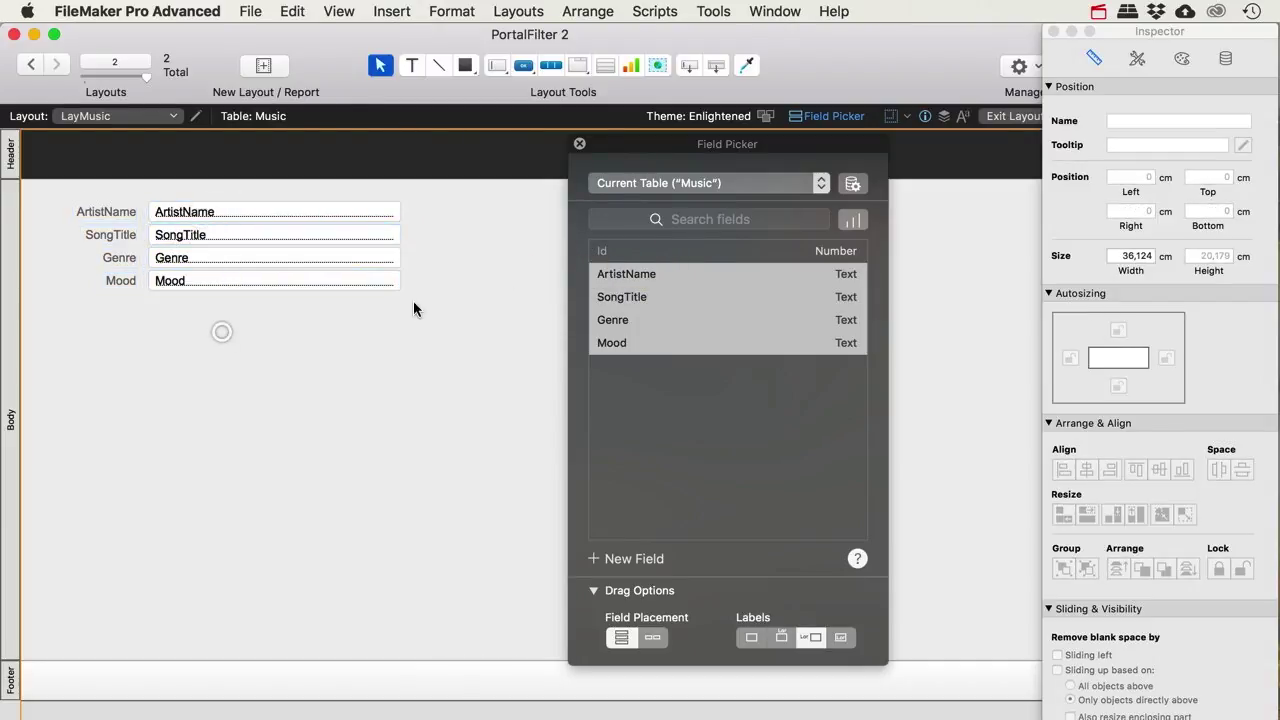
pyautogui.click(579, 146)
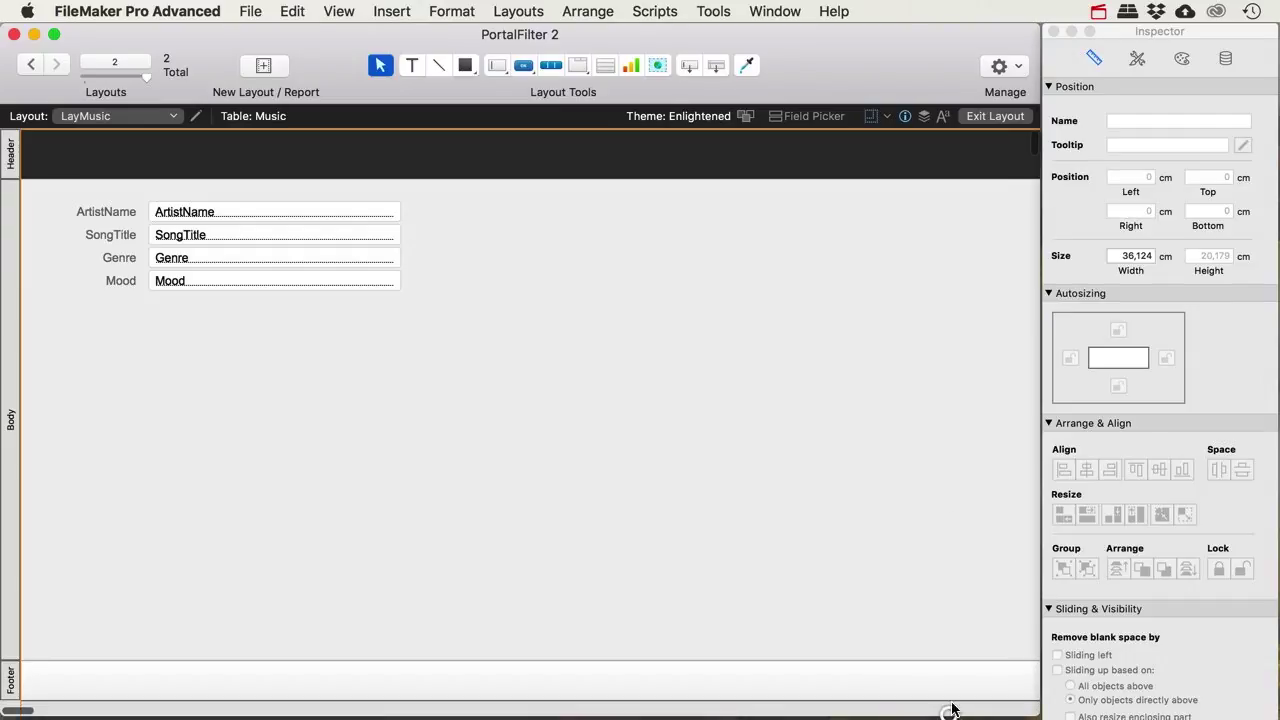
# Leave layout editing and create a new record with artist name Dark Tranquility and song title Insanity's Crescendo
pyautogui.click(990, 116)
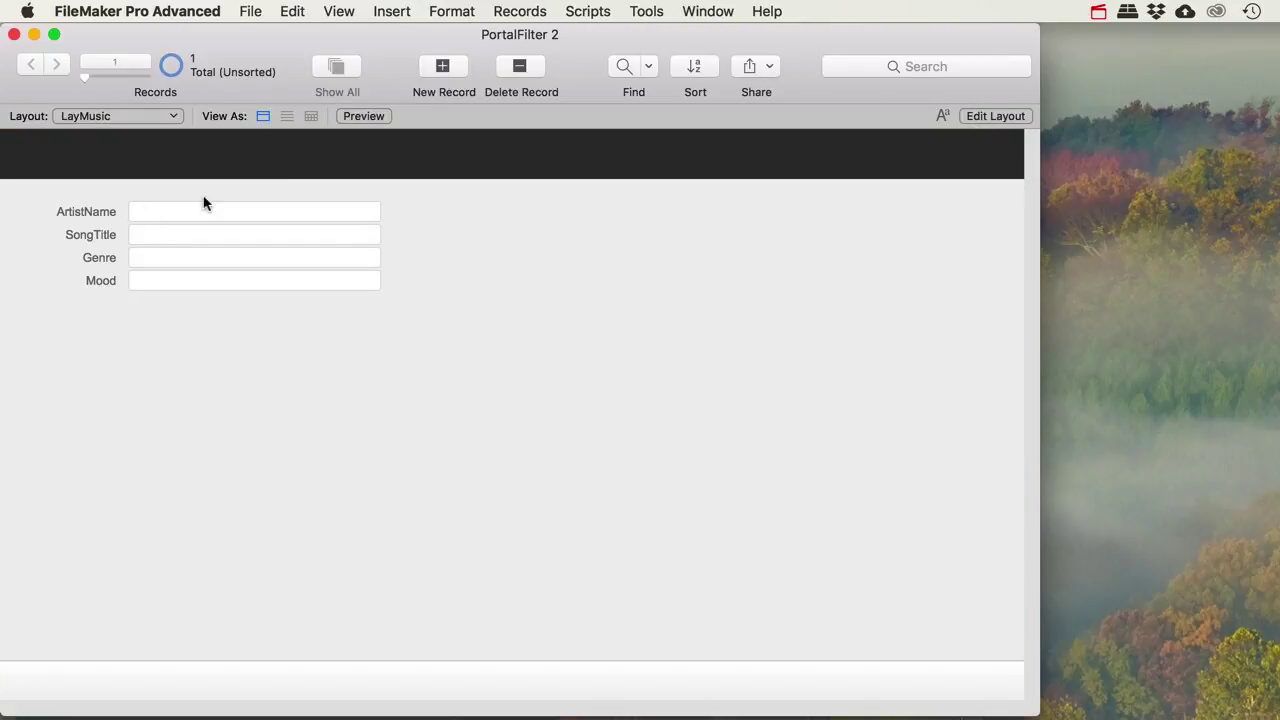
pyautogui.click(443, 65)
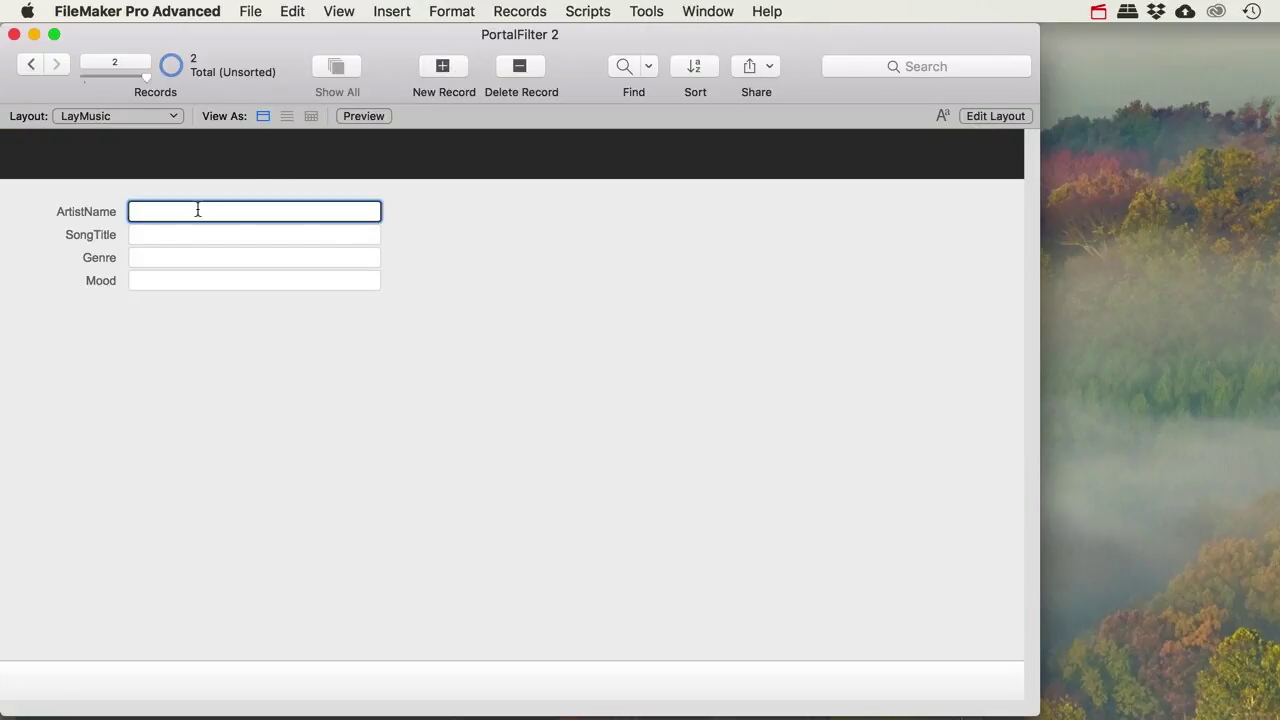
pyautogui.write('Dark Tranquility')
pyautogui.press('Tab')
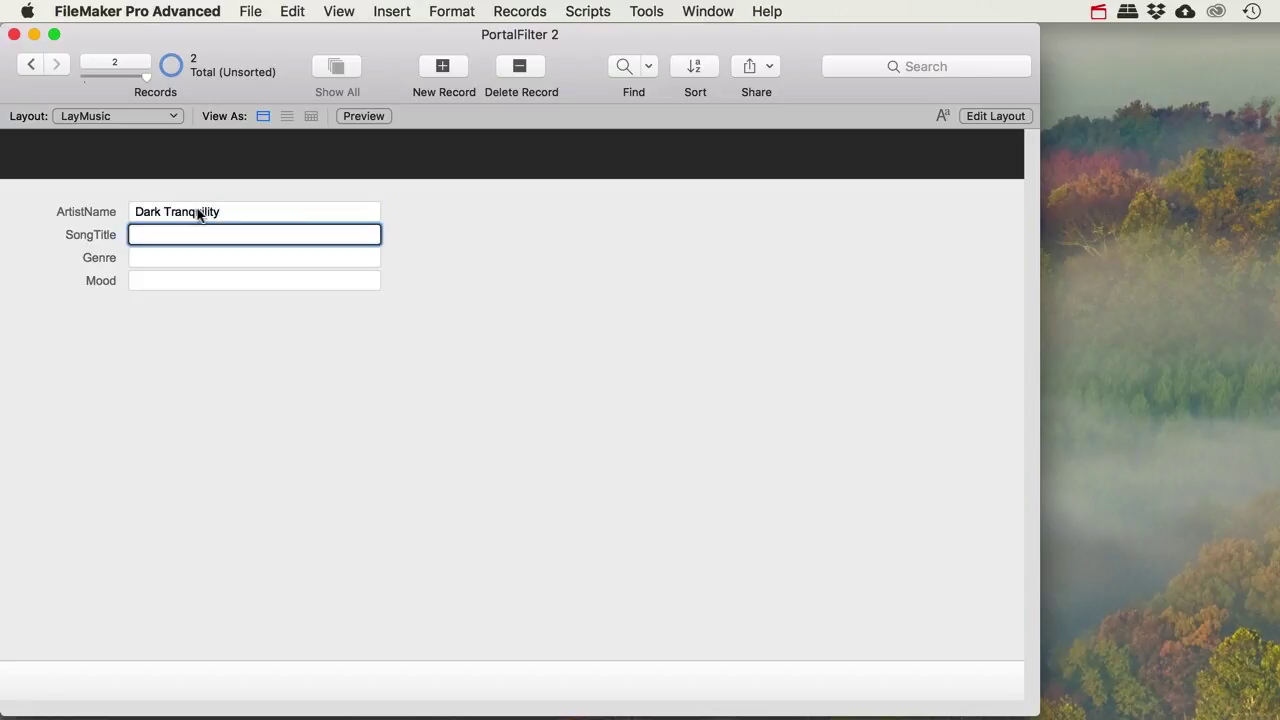
pyautogui.write("Insanity'a Crescendo")
pyautogui.click(181, 235)
pyautogui.moveTo(181, 235); pyautogui.dragTo(186, 235)
# Set the new record's genre to Metal and its mood to Moody, and commit the record
pyautogui.click(205, 259)
pyautogui.write('Metal')
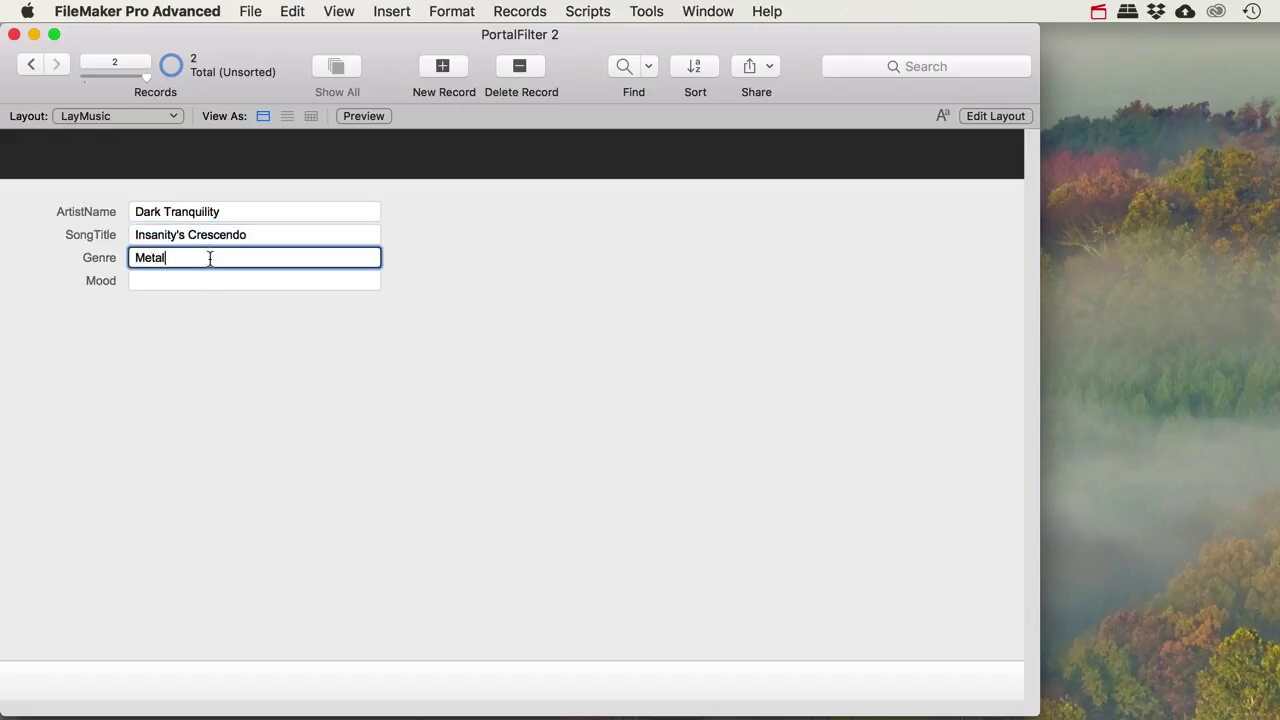
pyautogui.press('Tab')
pyautogui.write('Moo')
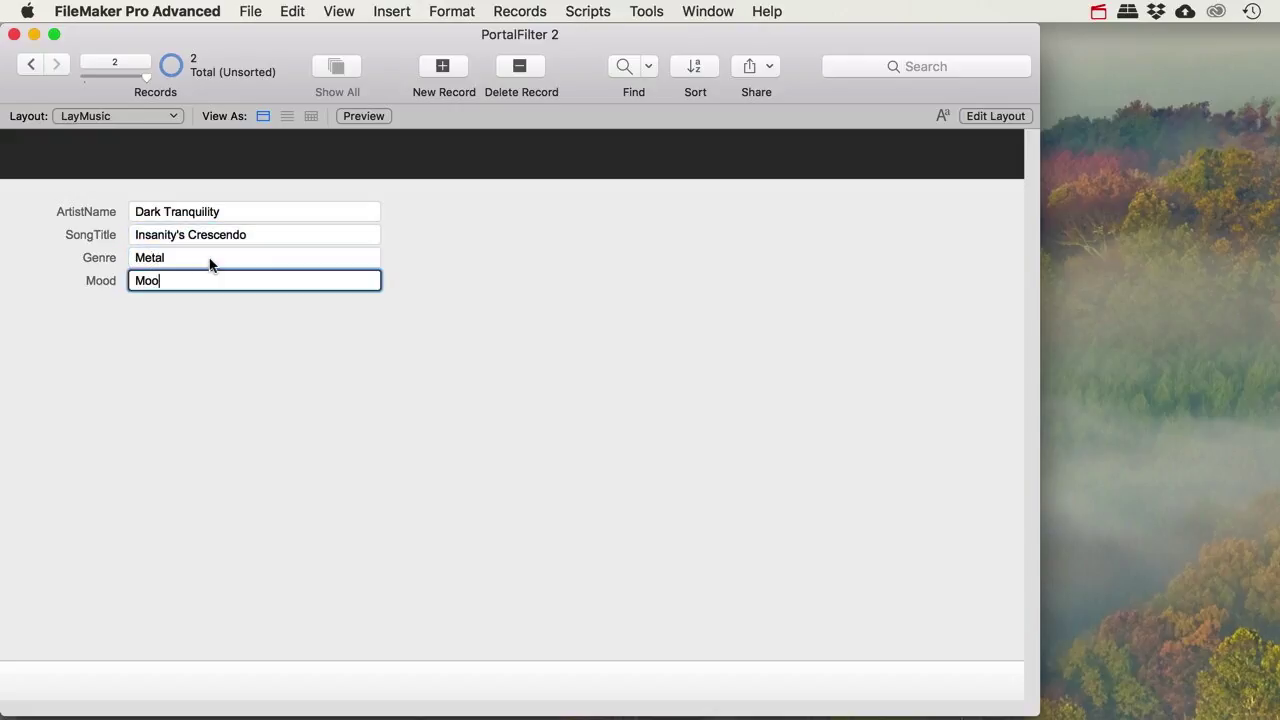
pyautogui.press('Tab')
pyautogui.click(345, 322)
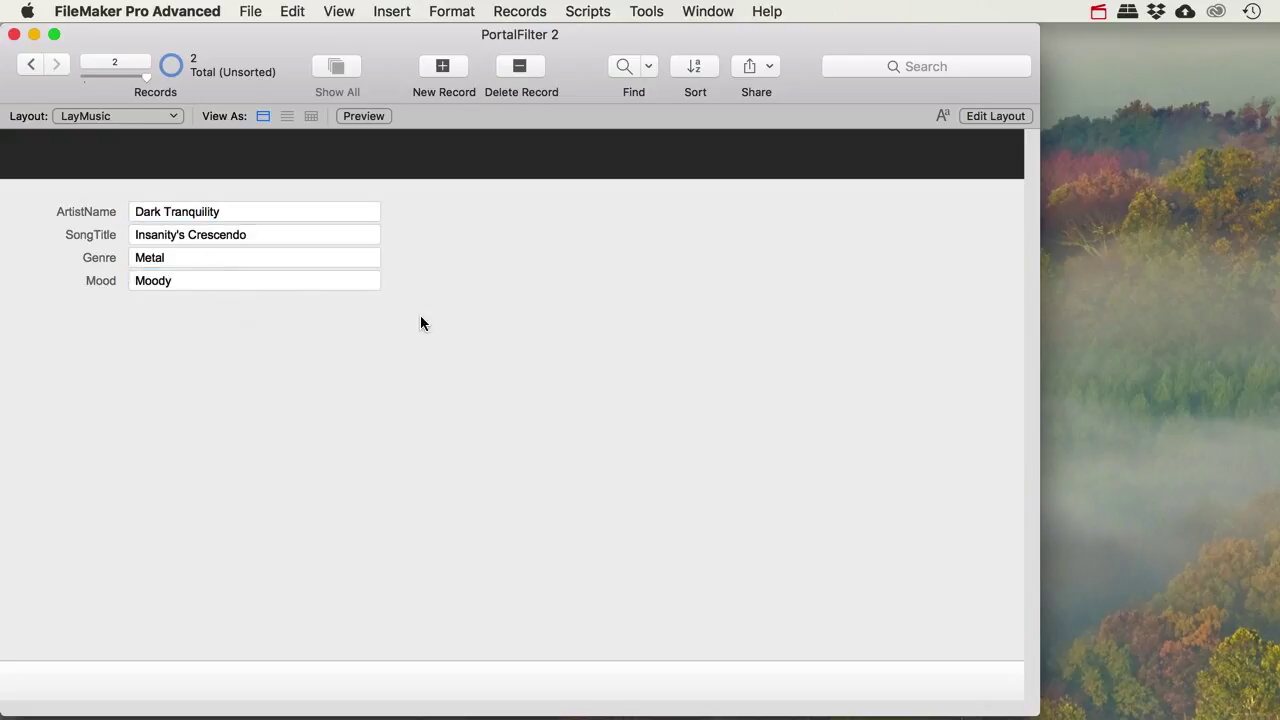
# Reopen the LayMusic layout for editing and set the Genre field's control style to Drop-down List
pyautogui.click(995, 117)
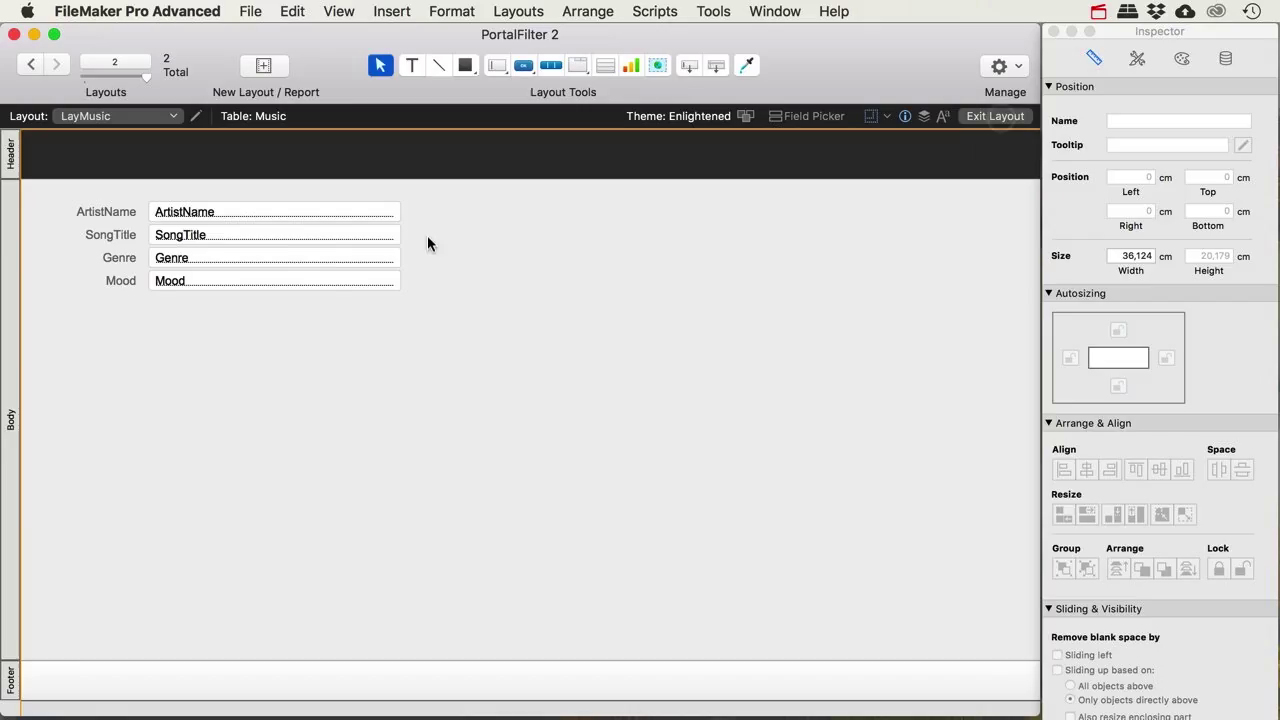
pyautogui.click(240, 256)
pyautogui.click(1225, 60)
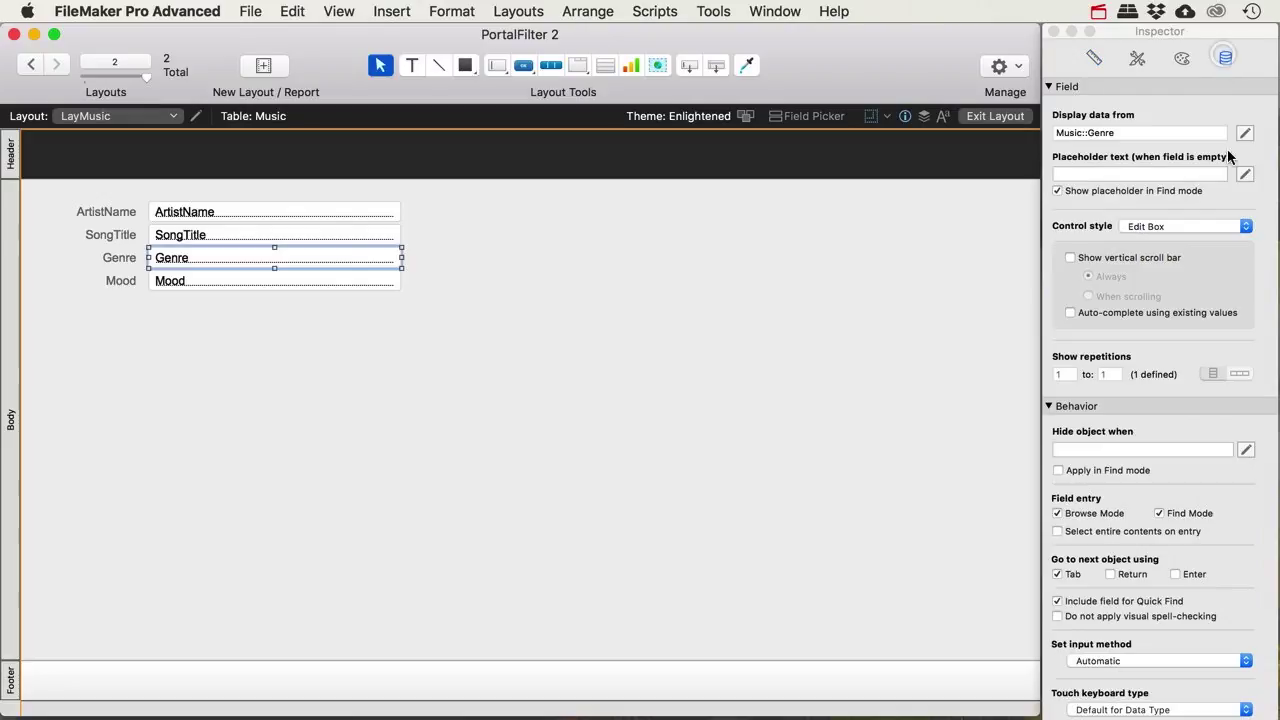
pyautogui.click(1210, 230)
pyautogui.click(1168, 247)
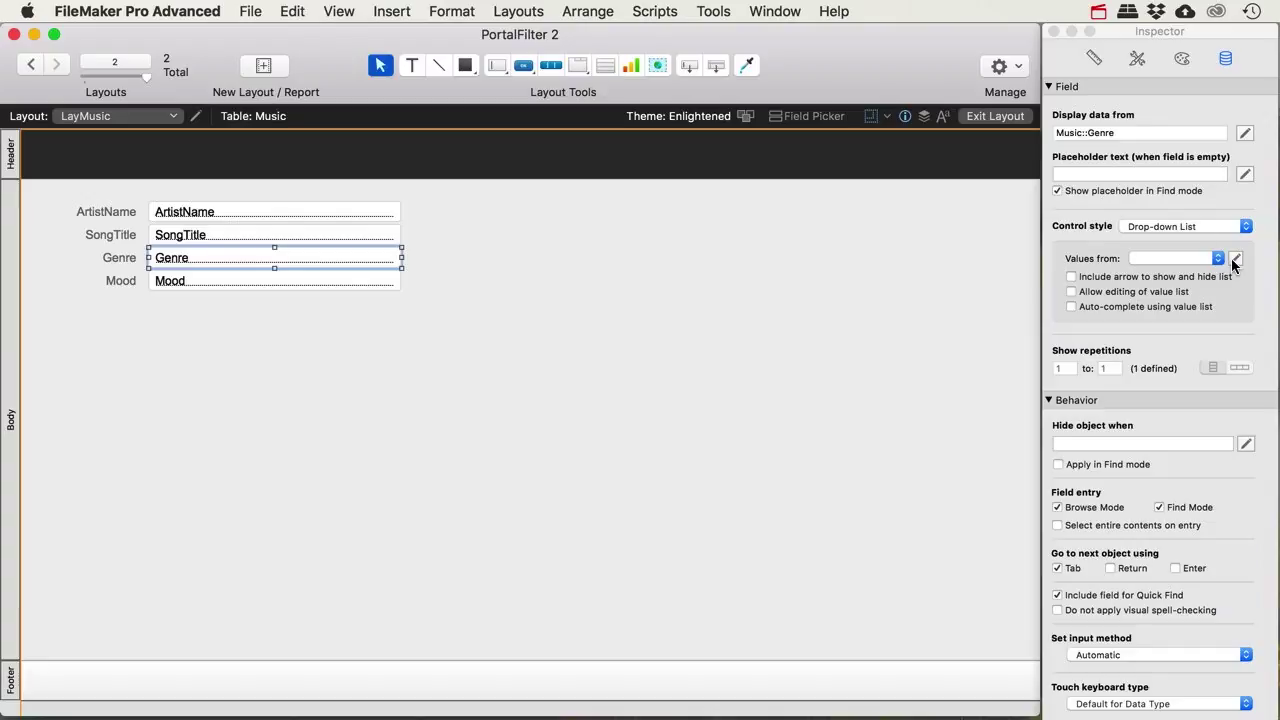
# Create a value list named Genre from the Music::Genre field for the drop-down, and leave layout editing
pyautogui.click(1236, 259)
pyautogui.click(155, 618)
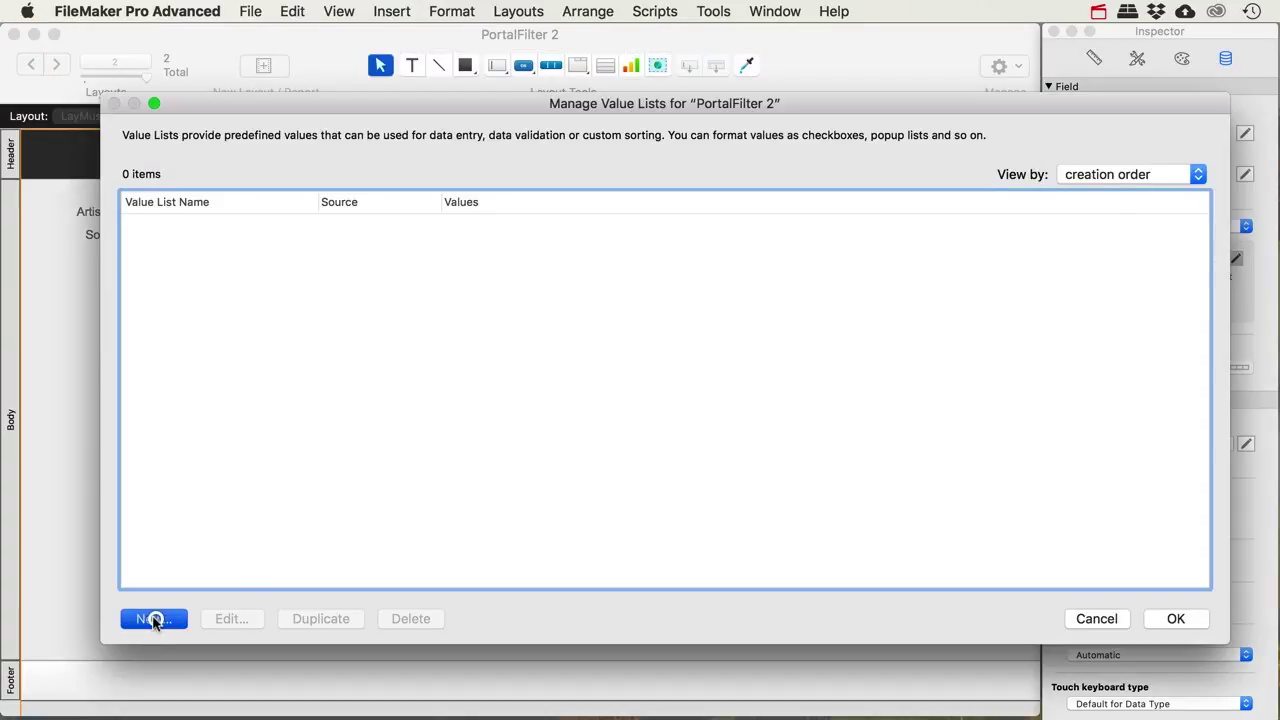
pyautogui.write('Genre')
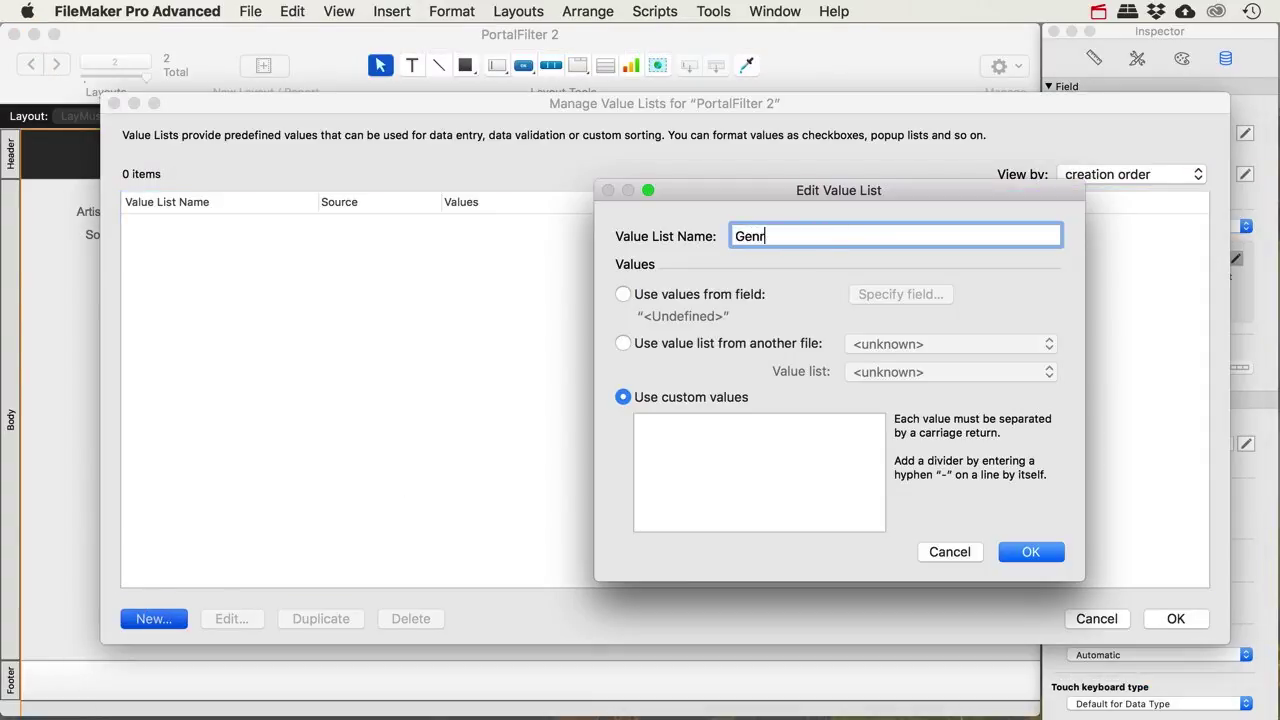
pyautogui.click(623, 294)
pyautogui.click(653, 192)
pyautogui.click(653, 192)
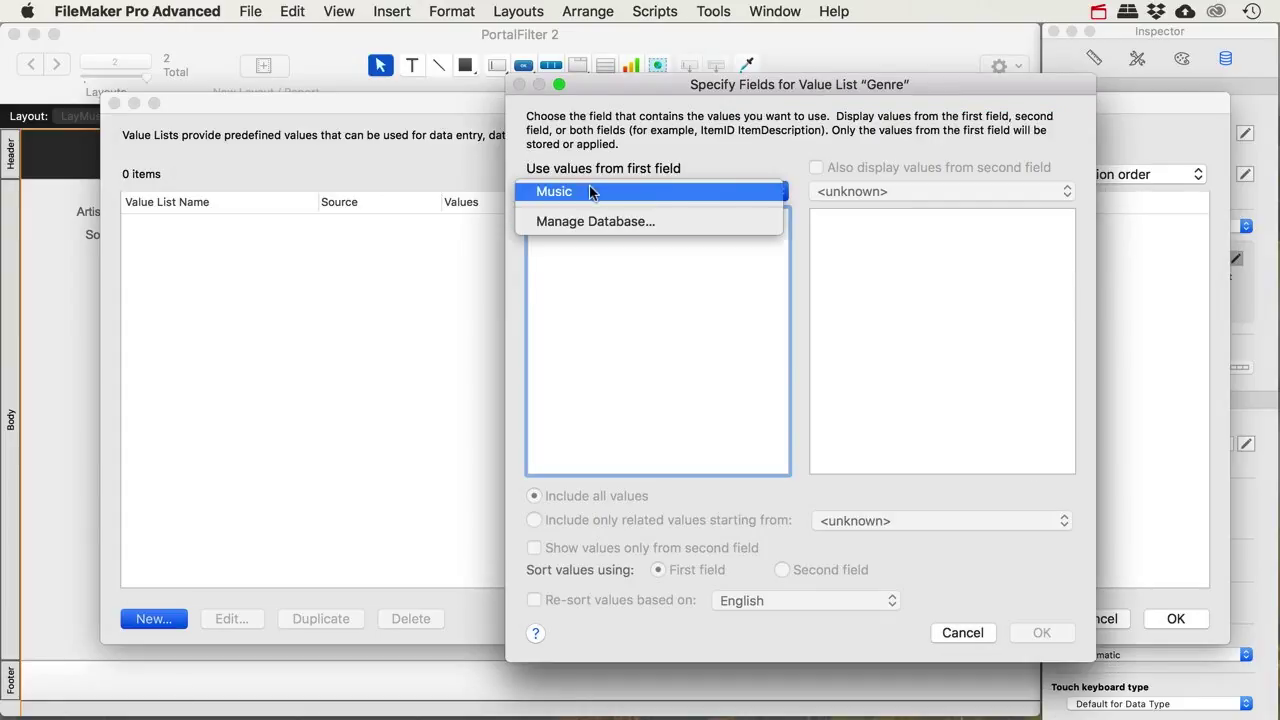
pyautogui.click(547, 274)
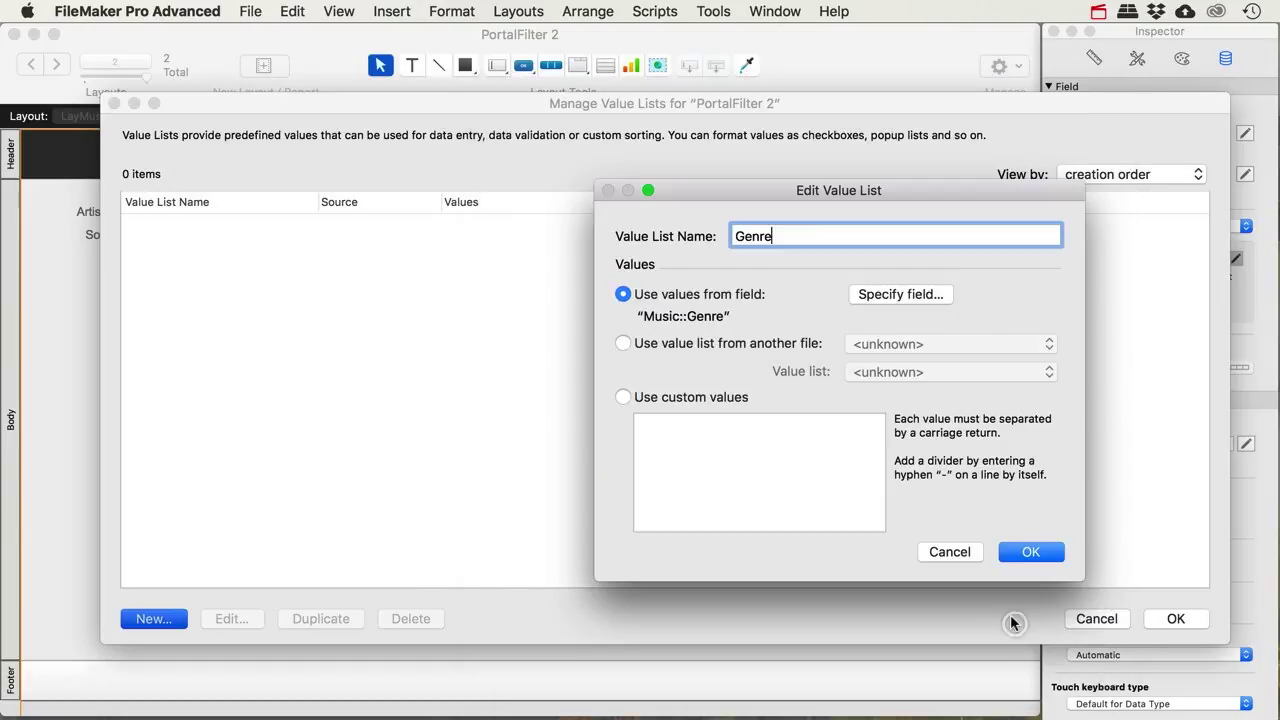
pyautogui.click(1016, 630)
pyautogui.click(1010, 562)
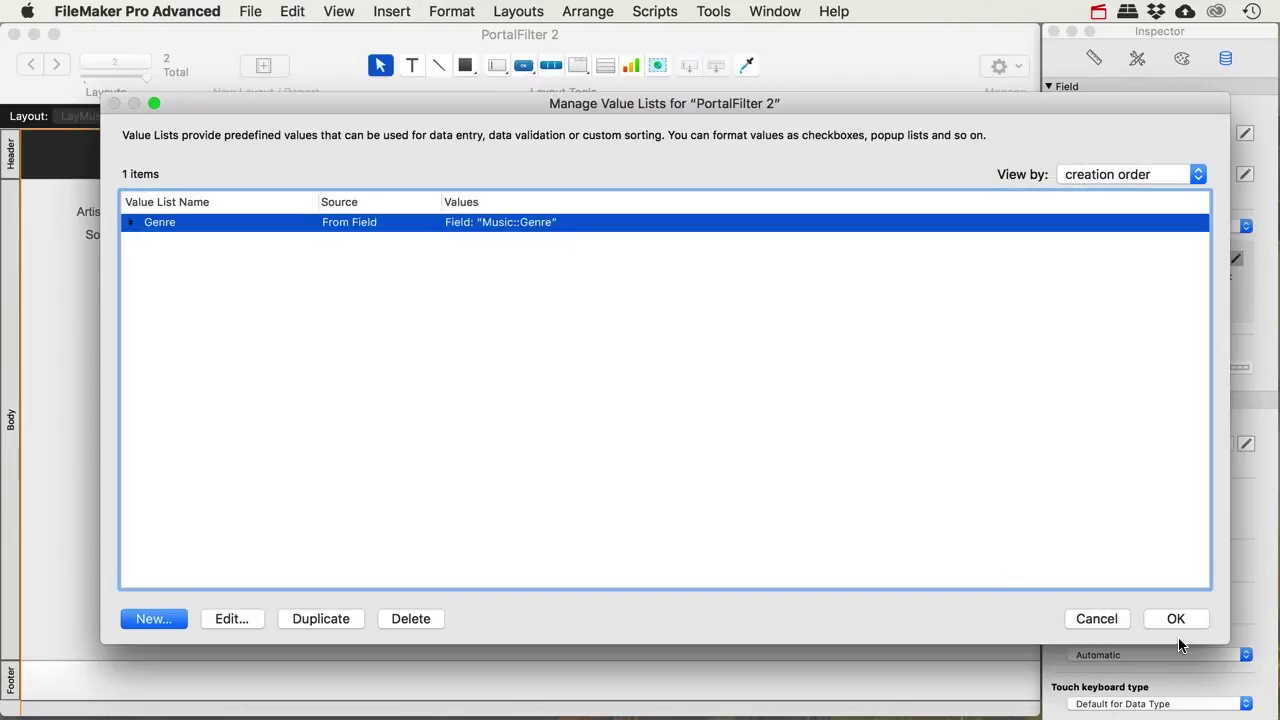
pyautogui.click(1176, 619)
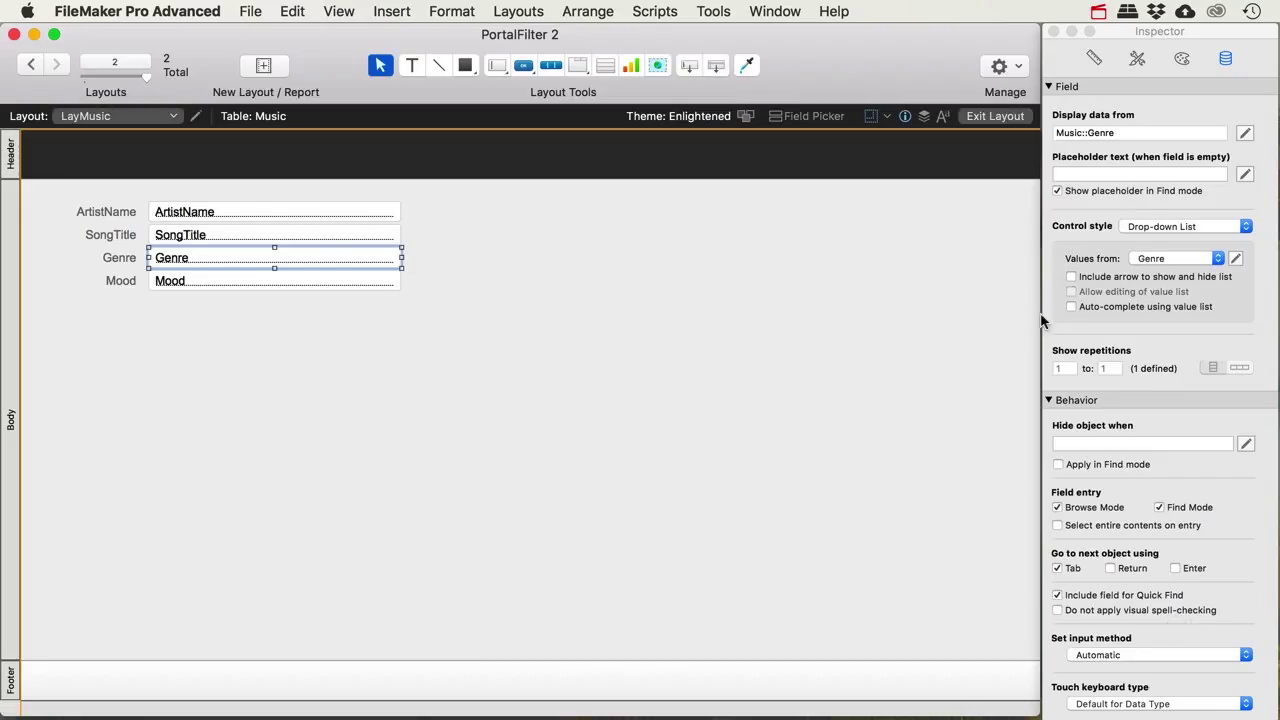
pyautogui.click(1005, 118)
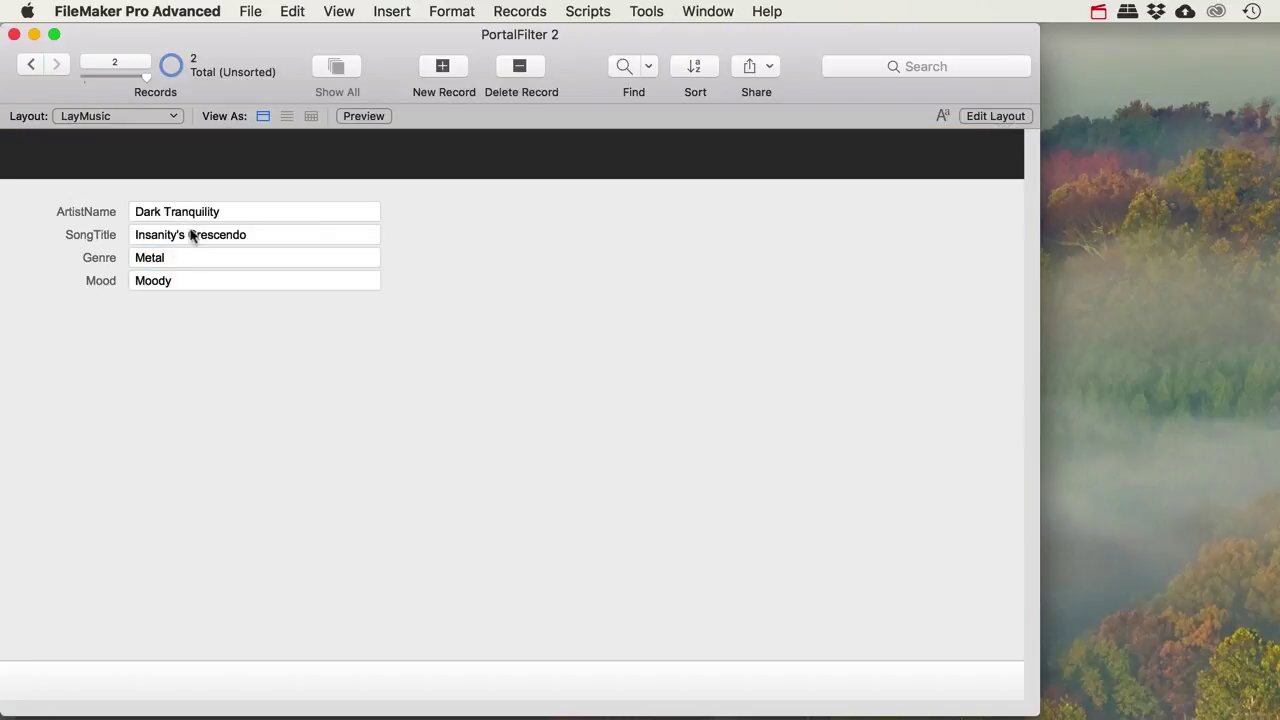
# Create a new record with artist name Queen and song title Bohemian Rhapsody
pyautogui.click(446, 66)
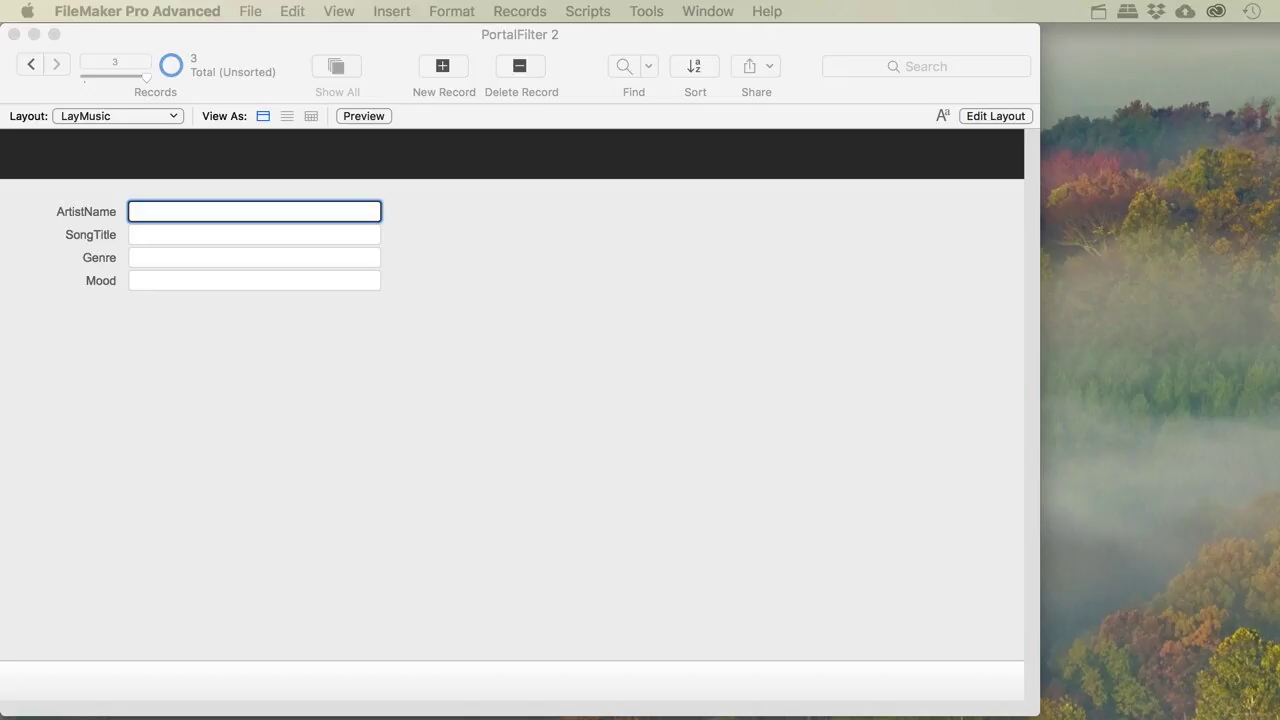
pyautogui.click(160, 214)
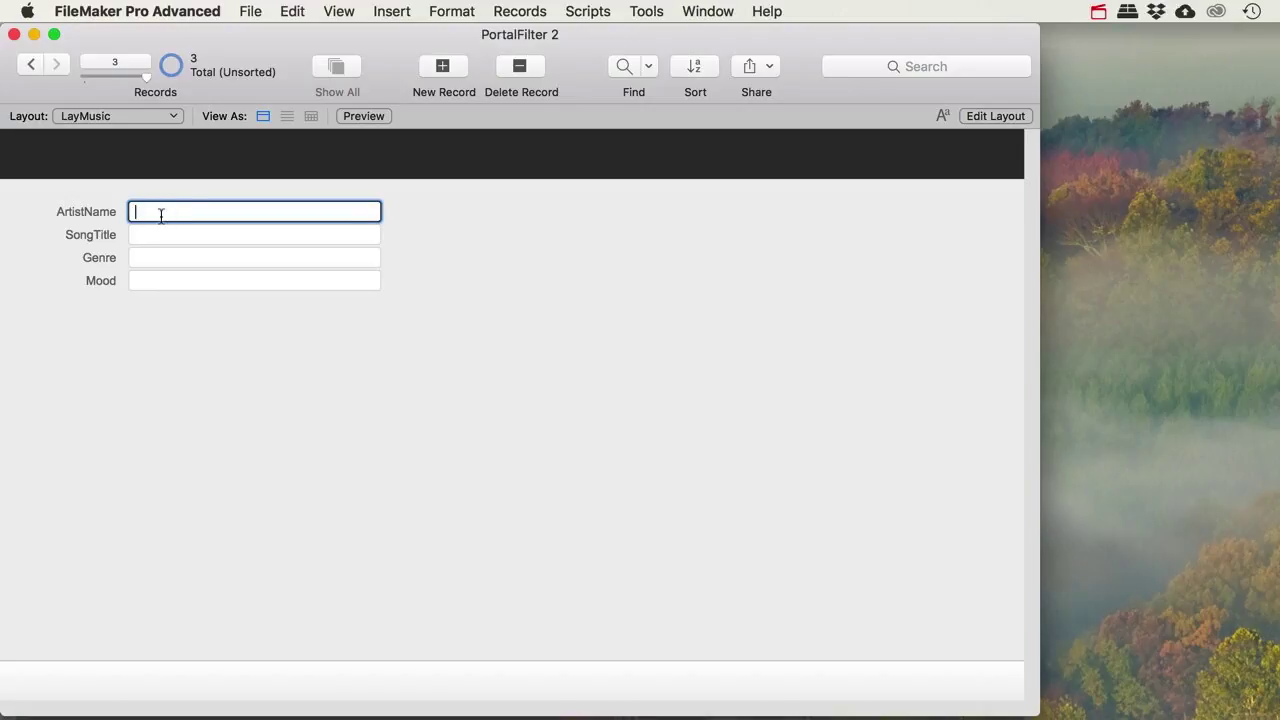
pyautogui.write('Queen')
pyautogui.press('Tab')
pyautogui.write('Bog')
pyautogui.write('emi')
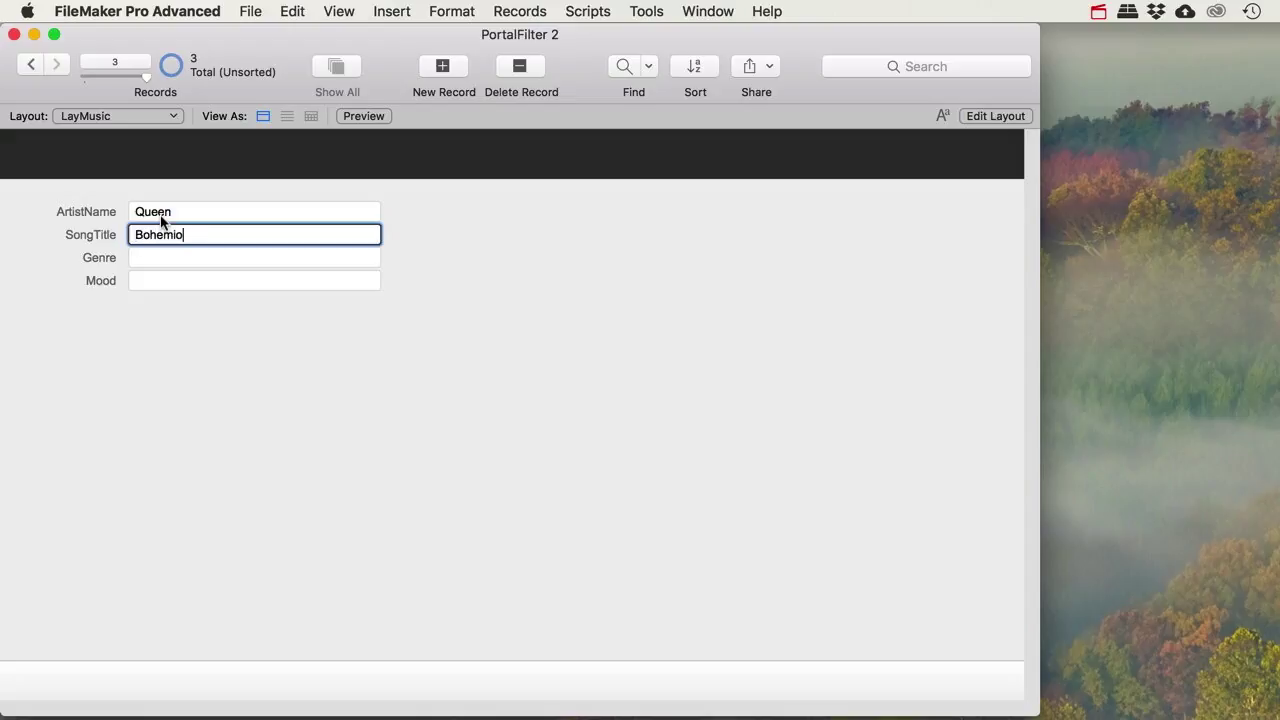
pyautogui.write('an Rhapsody')
pyautogui.press('Tab')
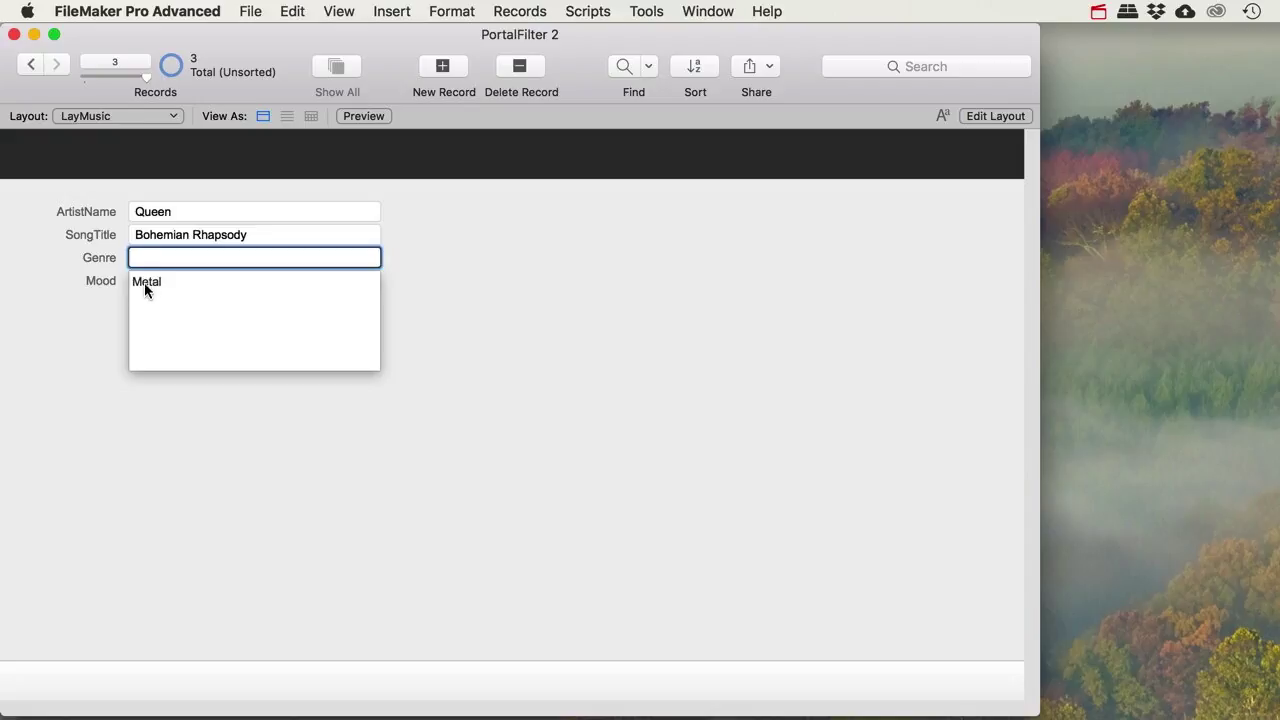
# Set the Queen record's genre to Rock and its mood to Upbeat, and commit the record
pyautogui.click(150, 256)
pyautogui.write('Rock')
pyautogui.press('Tab')
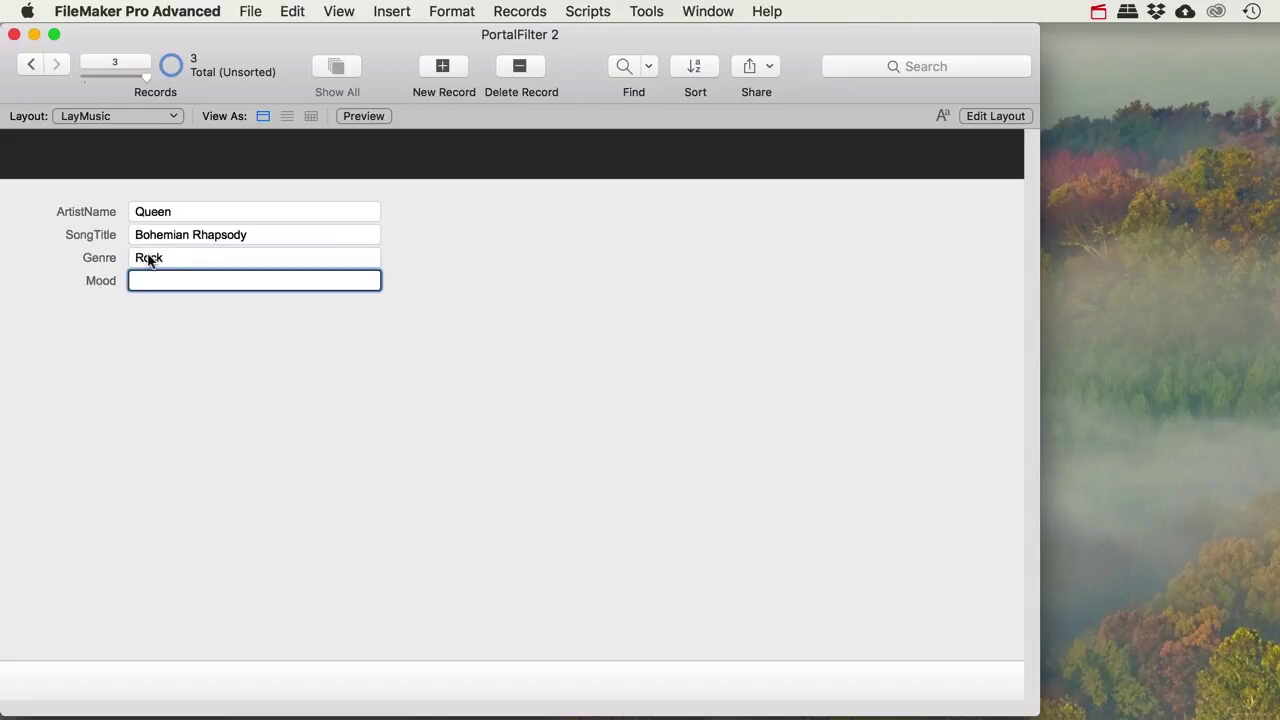
pyautogui.write('Upnb')
pyautogui.press('Tab')
pyautogui.click(182, 306)
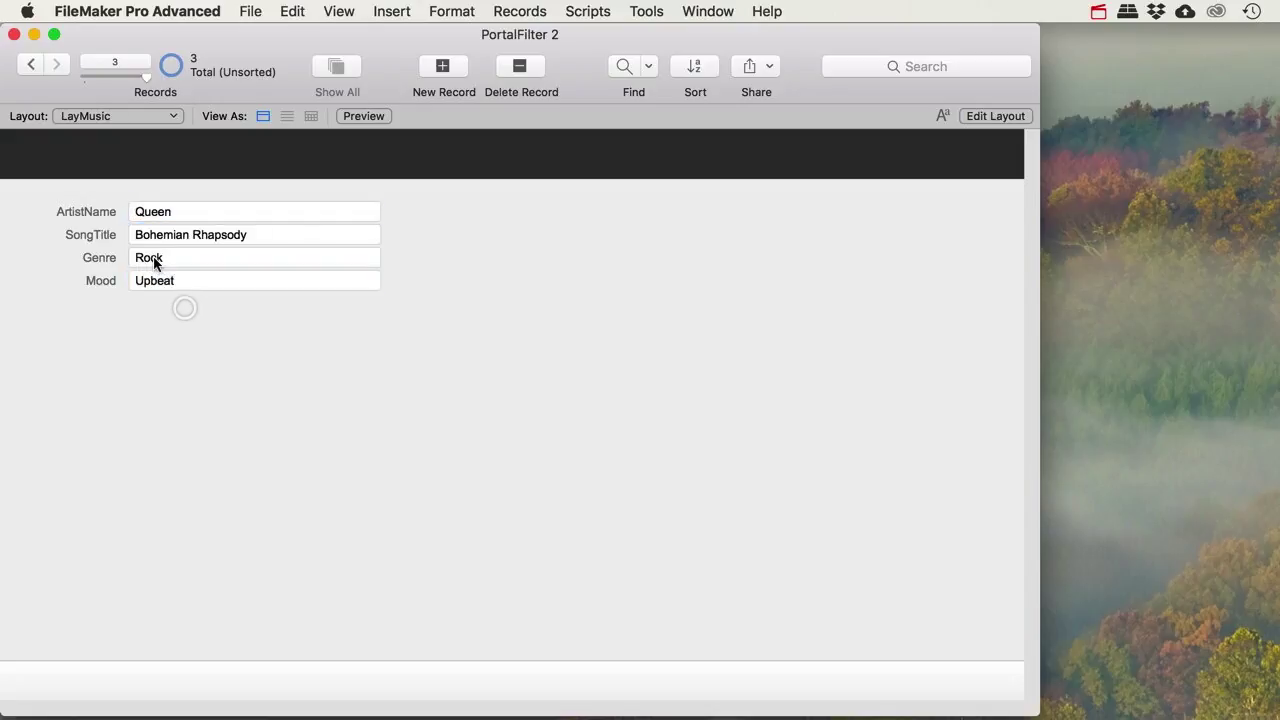
# Add another blank record and check the choices in its Genre drop-down list without picking one
pyautogui.click(453, 67)
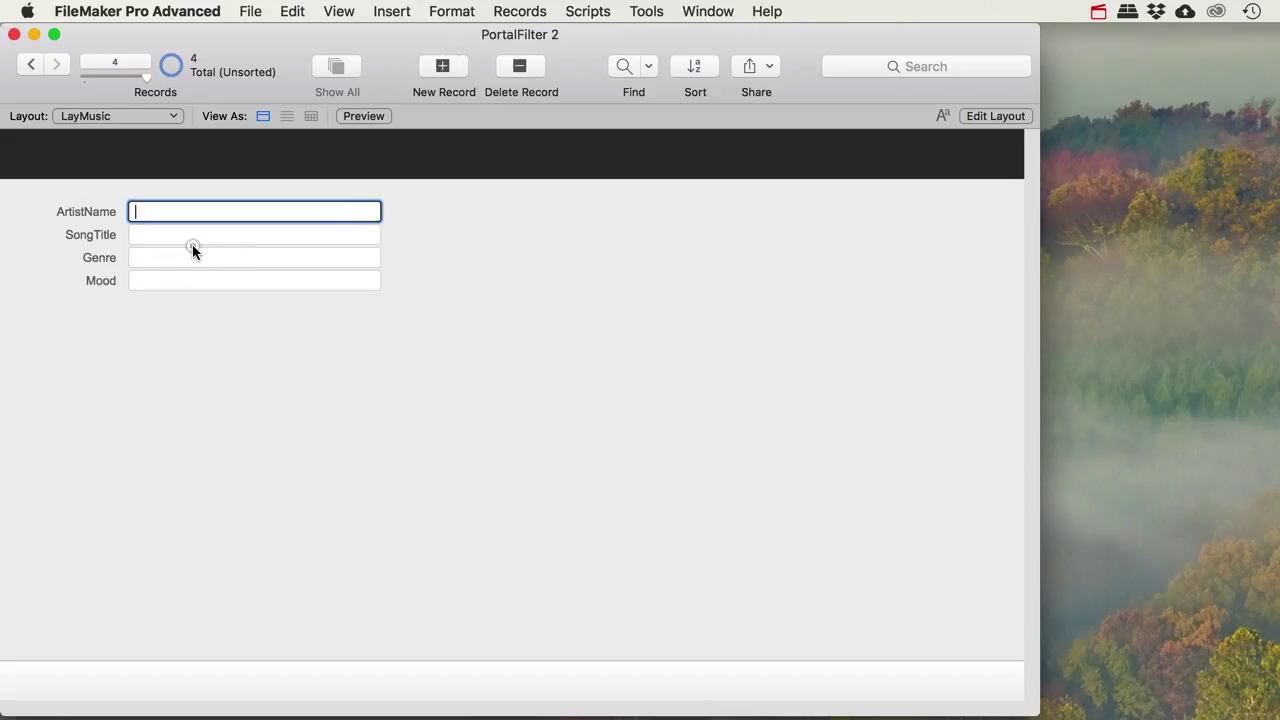
pyautogui.click(152, 260)
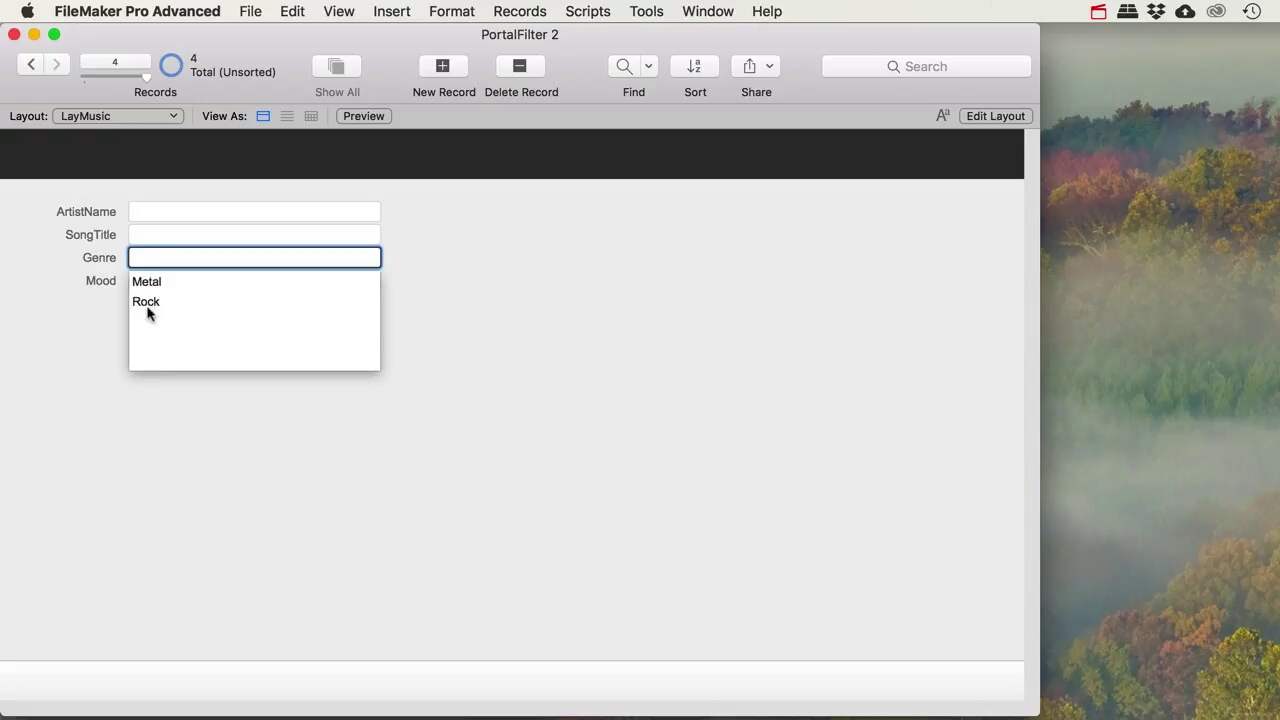
pyautogui.click(464, 270)
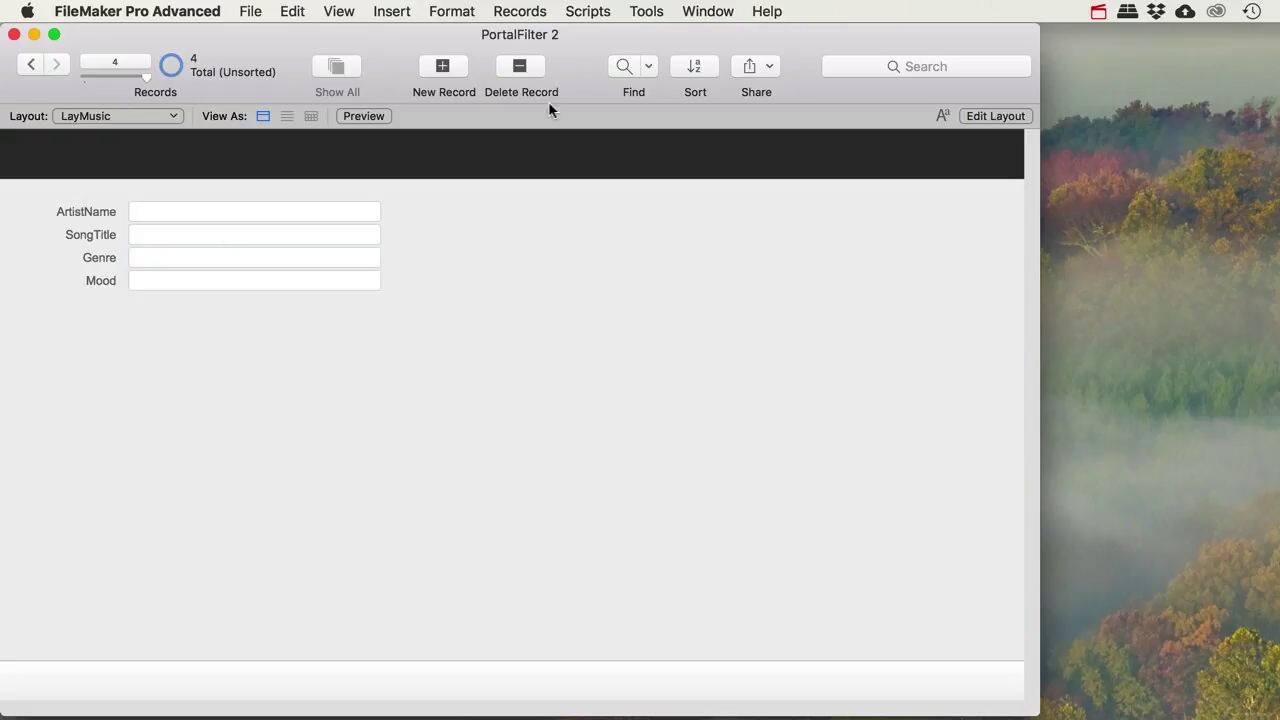
# Return to layout editing and set the Mood field's control style to Drop-down List
pyautogui.click(1000, 116)
pyautogui.click(266, 280)
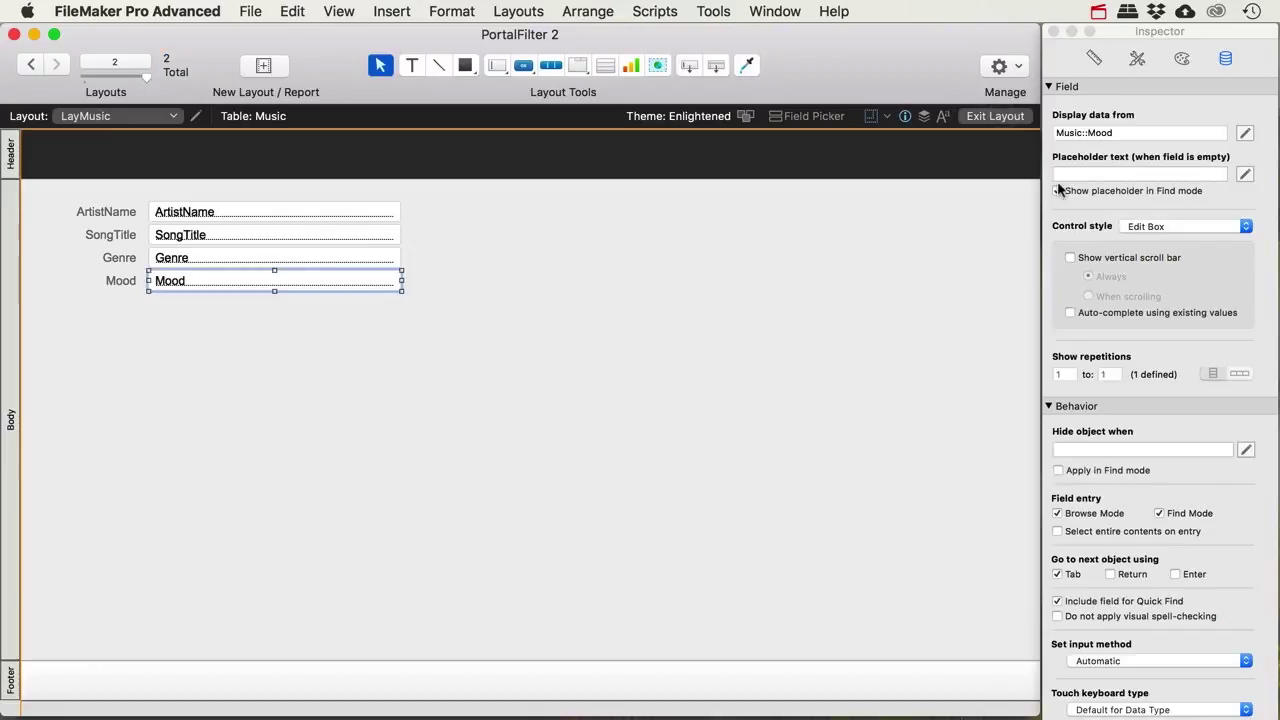
pyautogui.click(1237, 226)
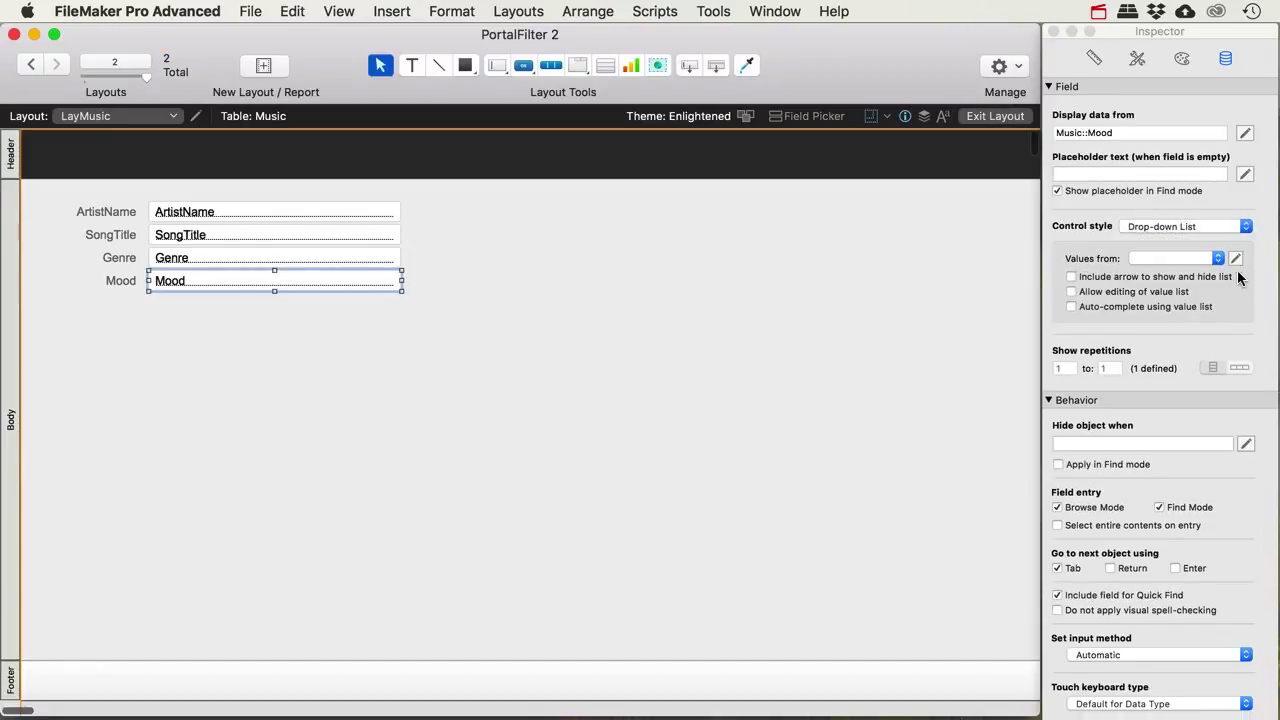
# Create a value list named Mood from the Music::Mood field for the drop-down, and leave layout editing
pyautogui.click(1236, 258)
pyautogui.click(176, 620)
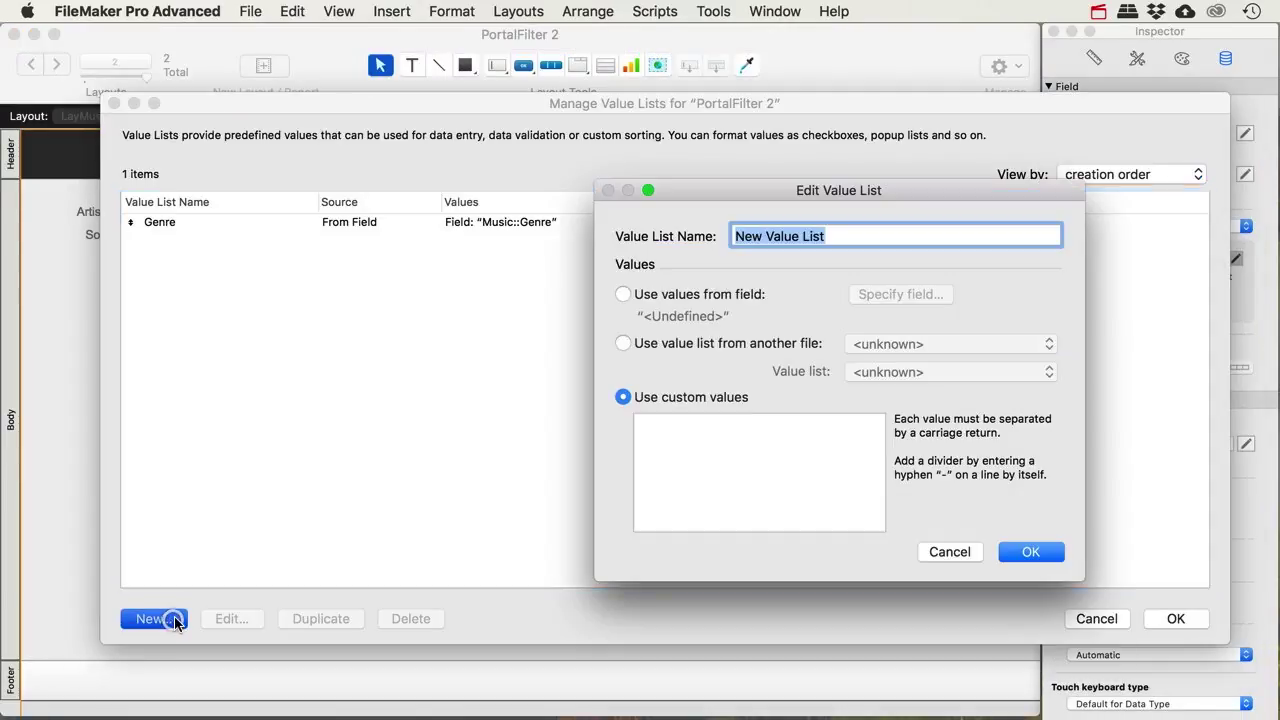
pyautogui.write('Mood')
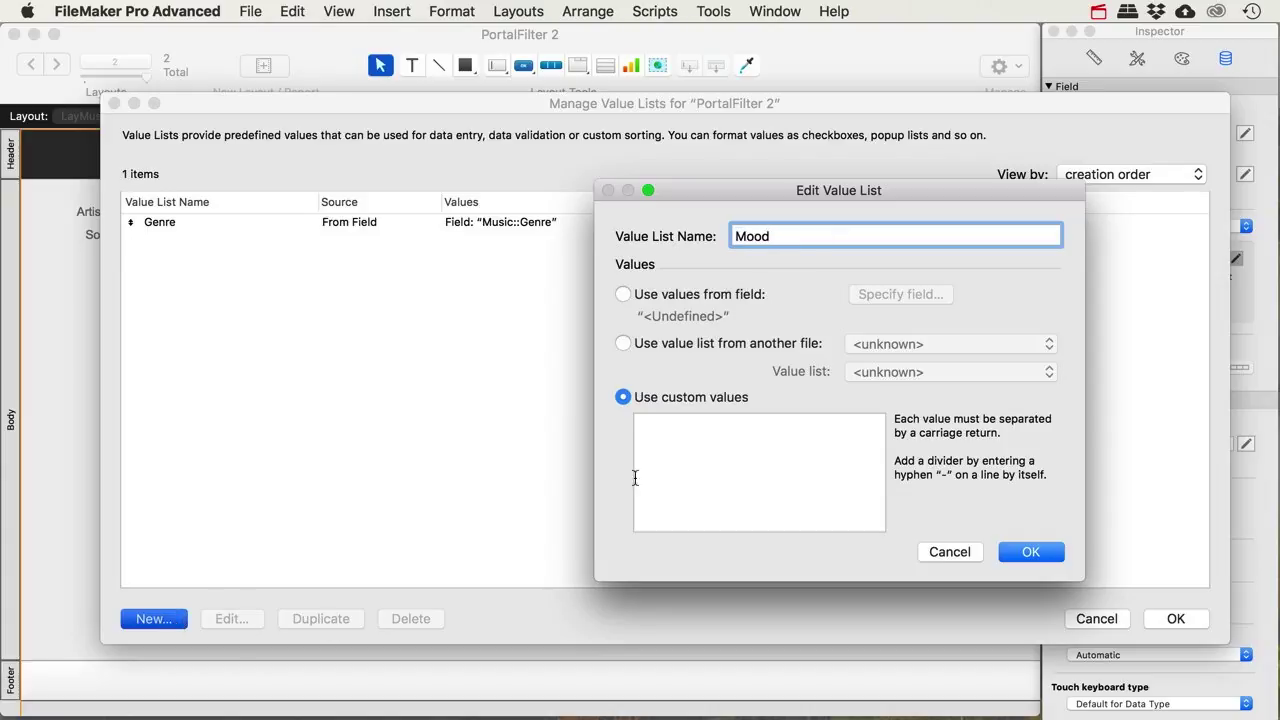
pyautogui.click(678, 296)
pyautogui.click(634, 198)
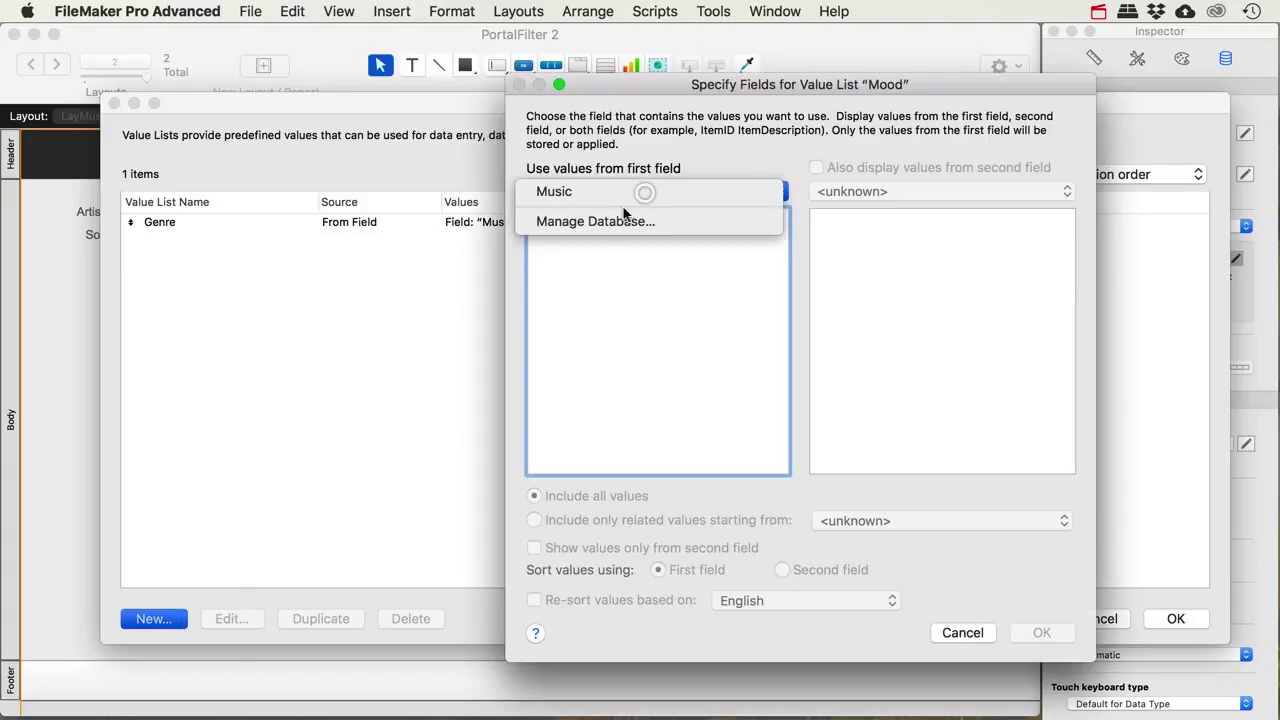
pyautogui.click(586, 191)
pyautogui.click(554, 294)
pyautogui.click(1042, 632)
pyautogui.click(1020, 558)
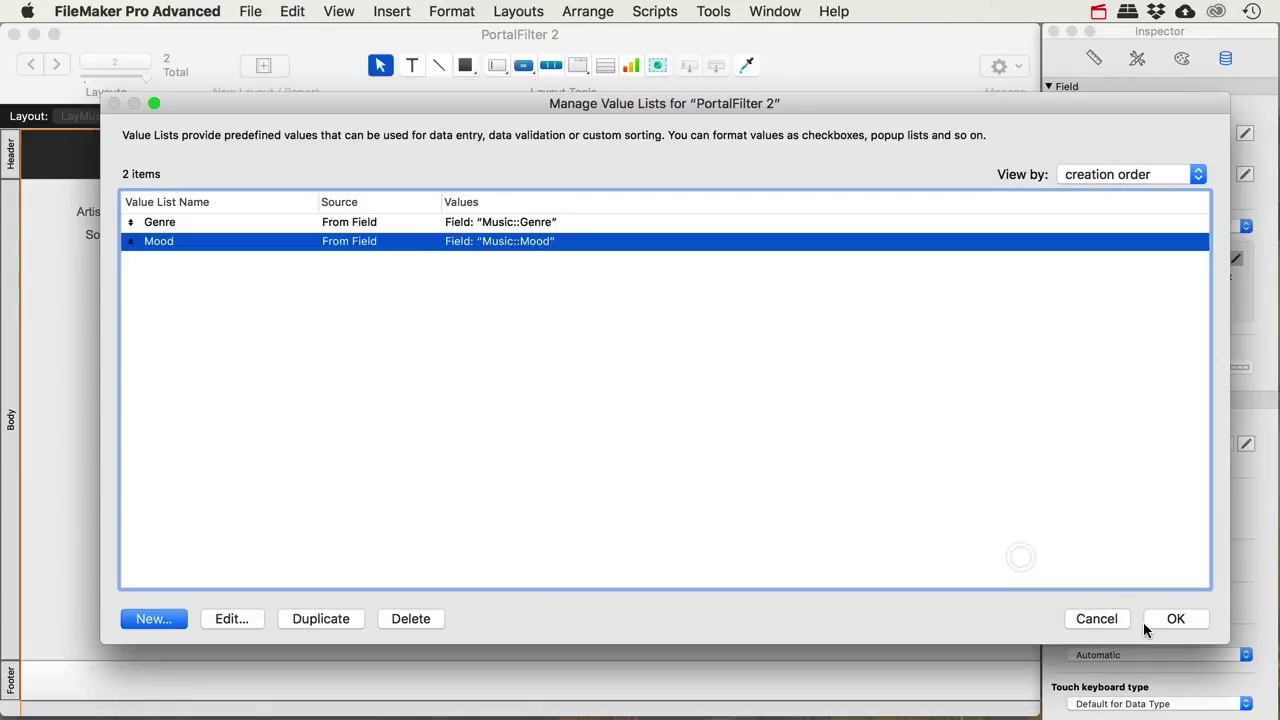
pyautogui.click(1176, 618)
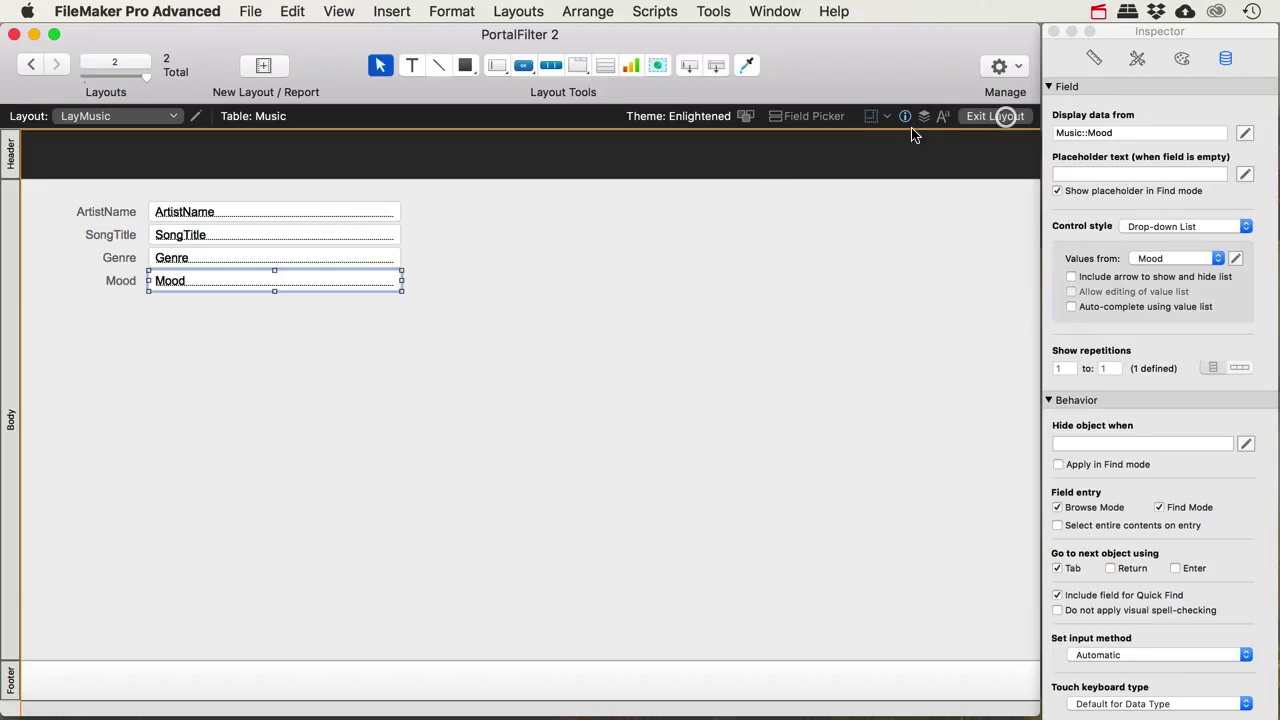
pyautogui.click(995, 116)
# Browse back through the earlier records, return to the blank last record and check its Mood drop-down choices
pyautogui.click(31, 64)
pyautogui.click(31, 64)
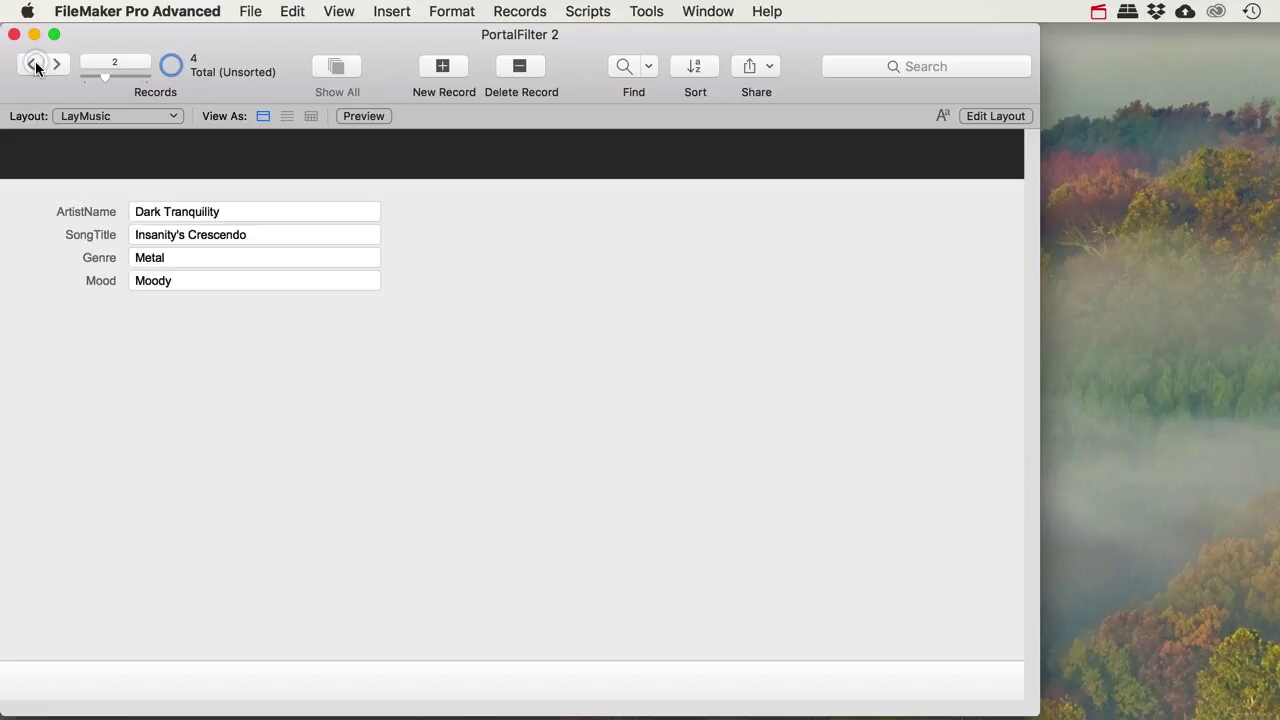
pyautogui.click(57, 66)
pyautogui.click(57, 66)
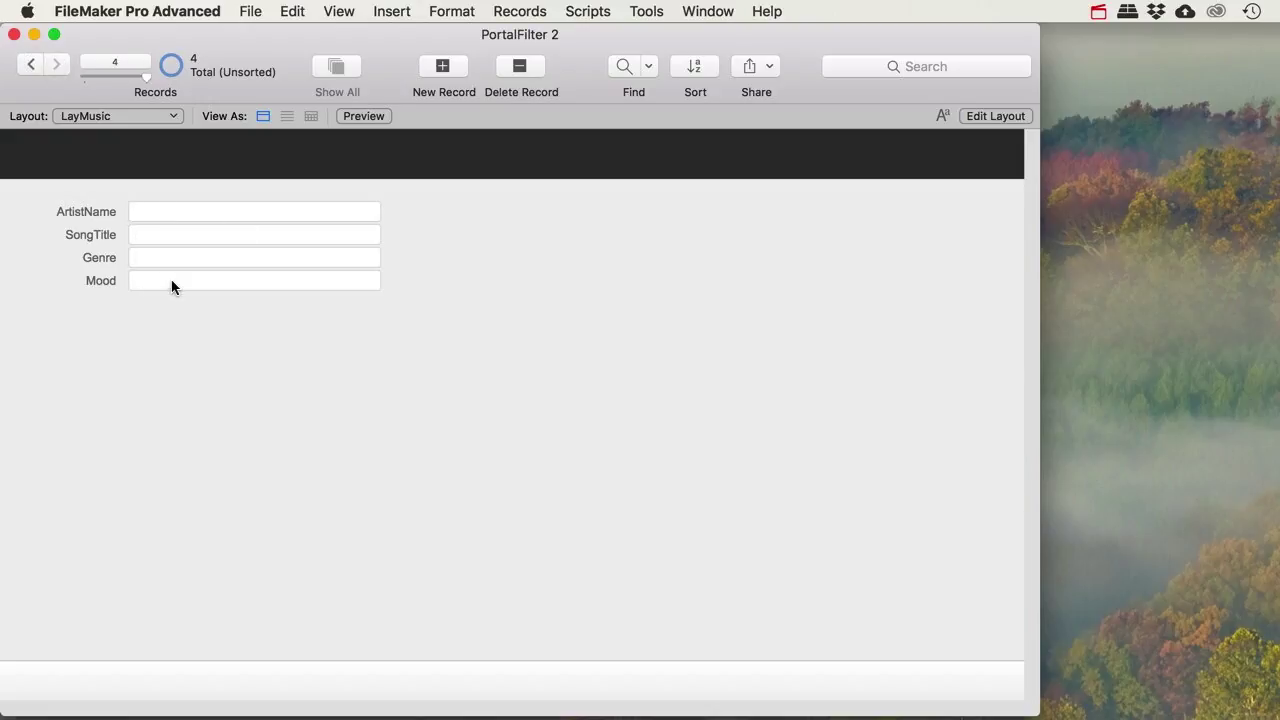
pyautogui.click(172, 284)
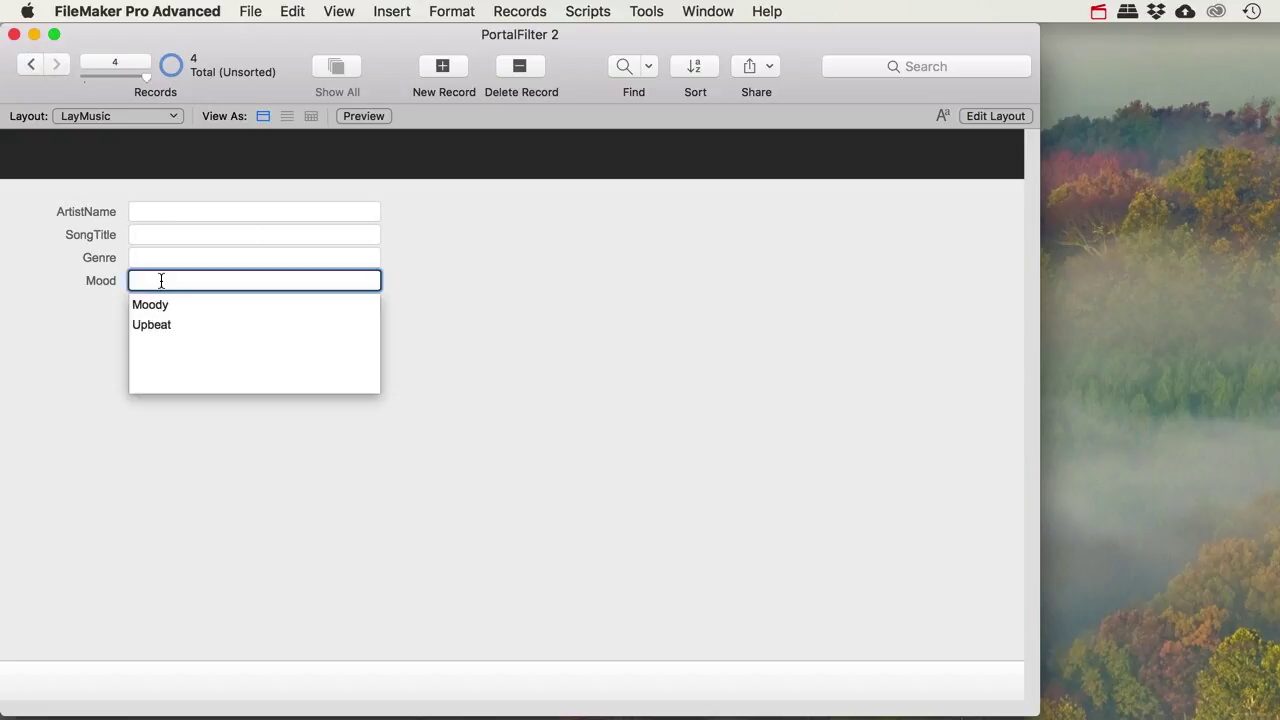
# Fill the blank record with artist name Nirvana and song title Smells like teen spirit
pyautogui.click(172, 212)
pyautogui.click(185, 212)
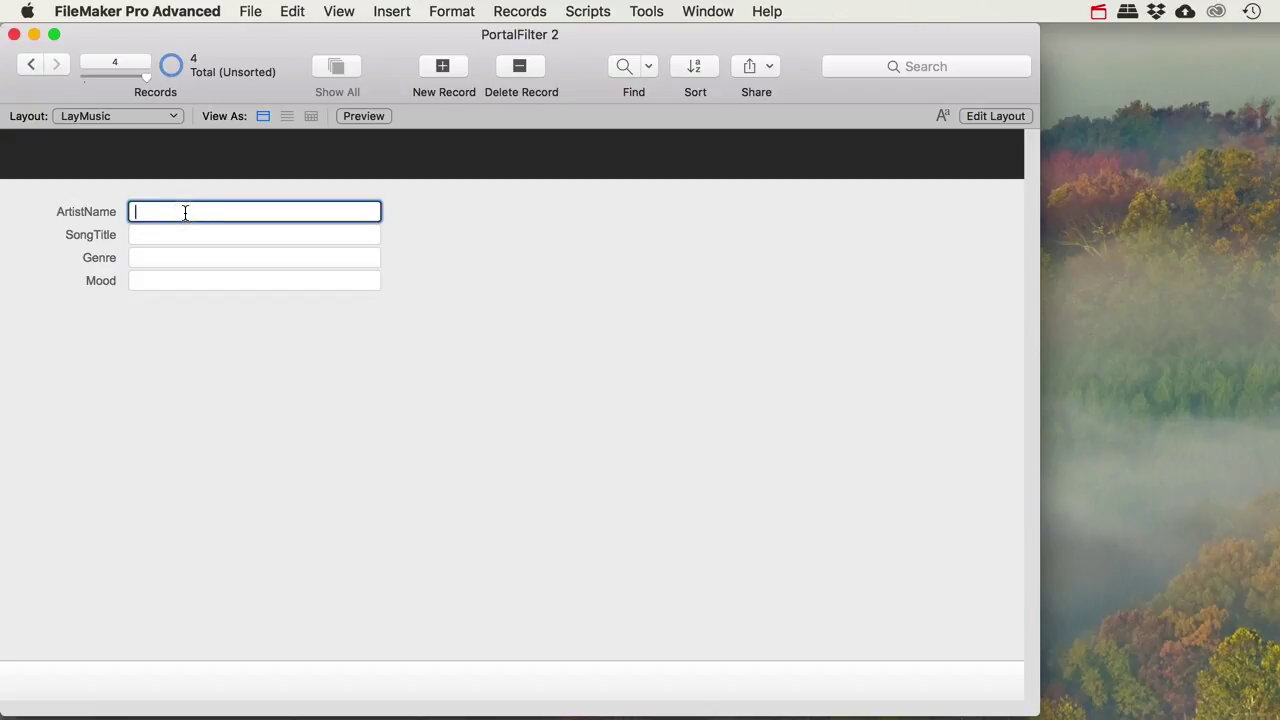
pyautogui.write('Nirvana')
pyautogui.press('Tab')
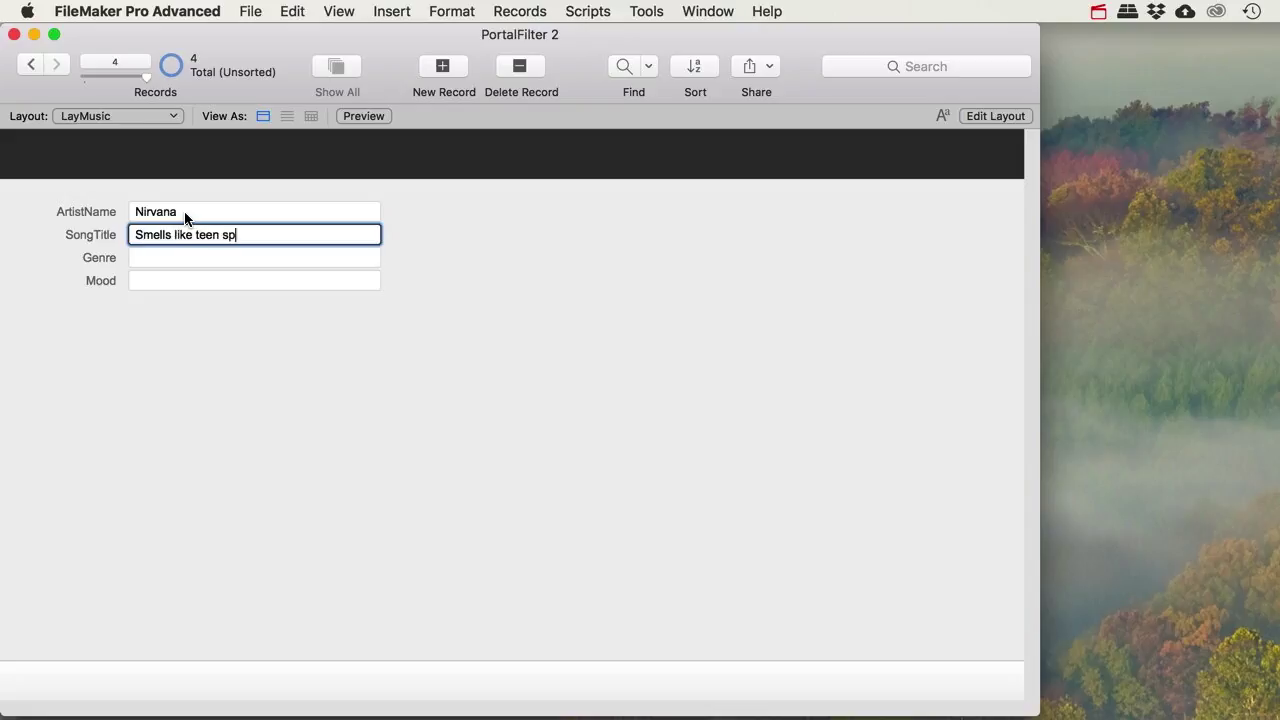
pyautogui.write('Smells like teen spirit')
pyautogui.press('Tab')
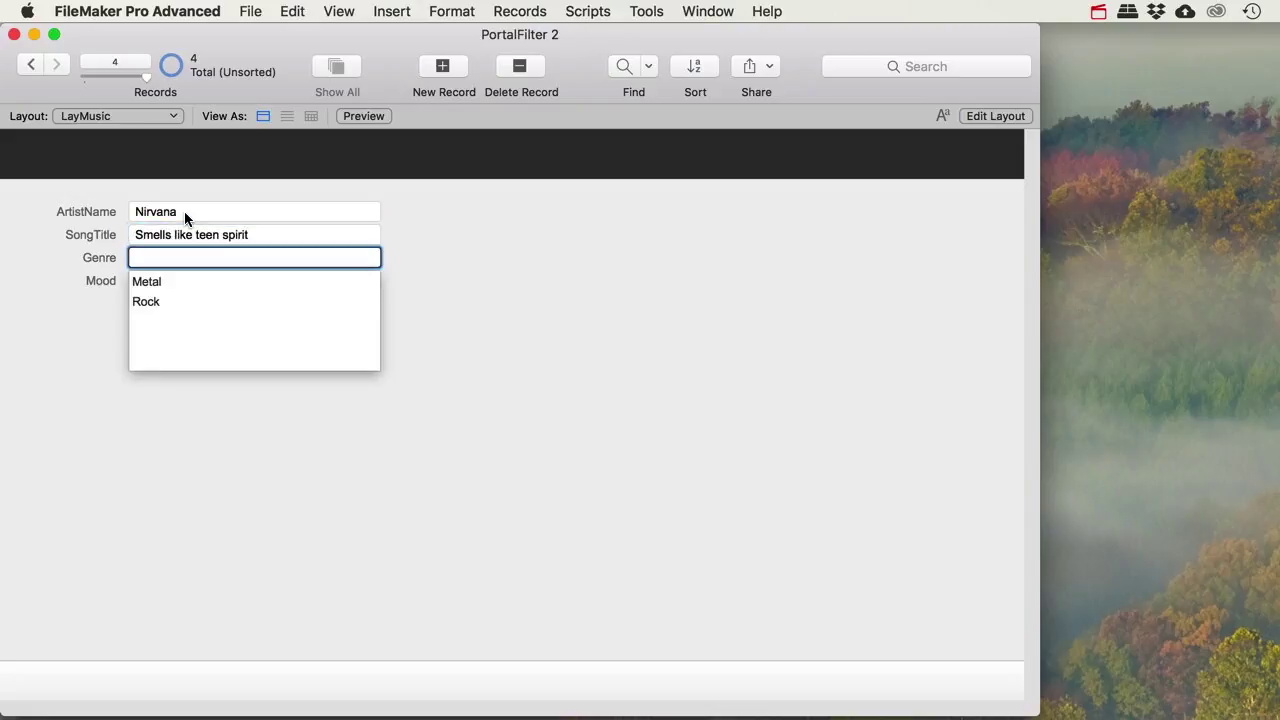
# Set the Nirvana record's genre to Rock and its mood to Moody, and commit the record
pyautogui.click(157, 298)
pyautogui.click(168, 284)
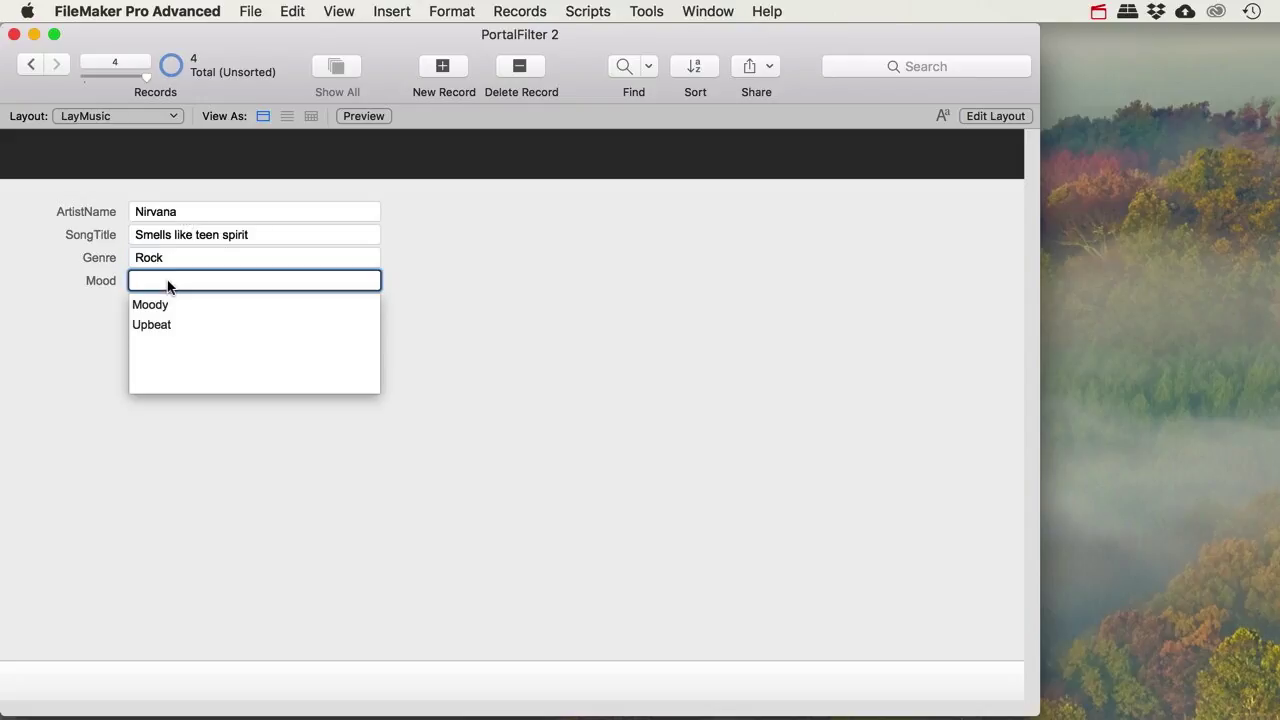
pyautogui.click(171, 281)
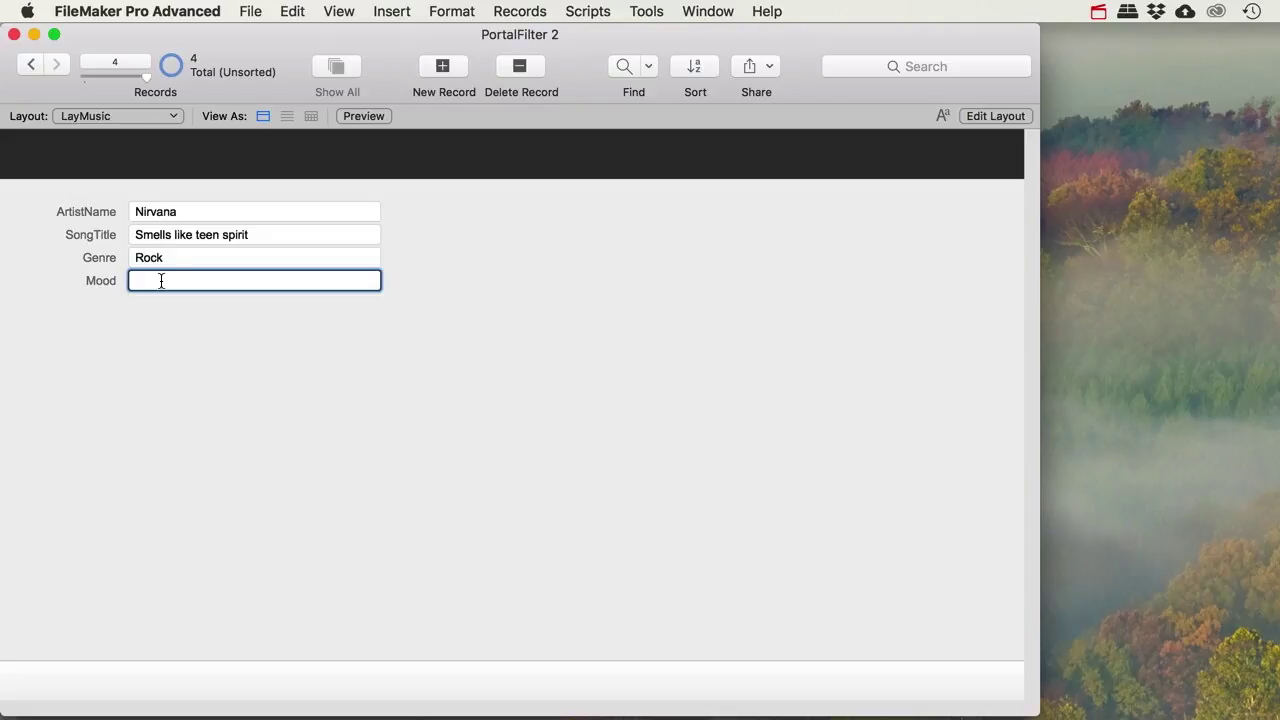
pyautogui.click(126, 316)
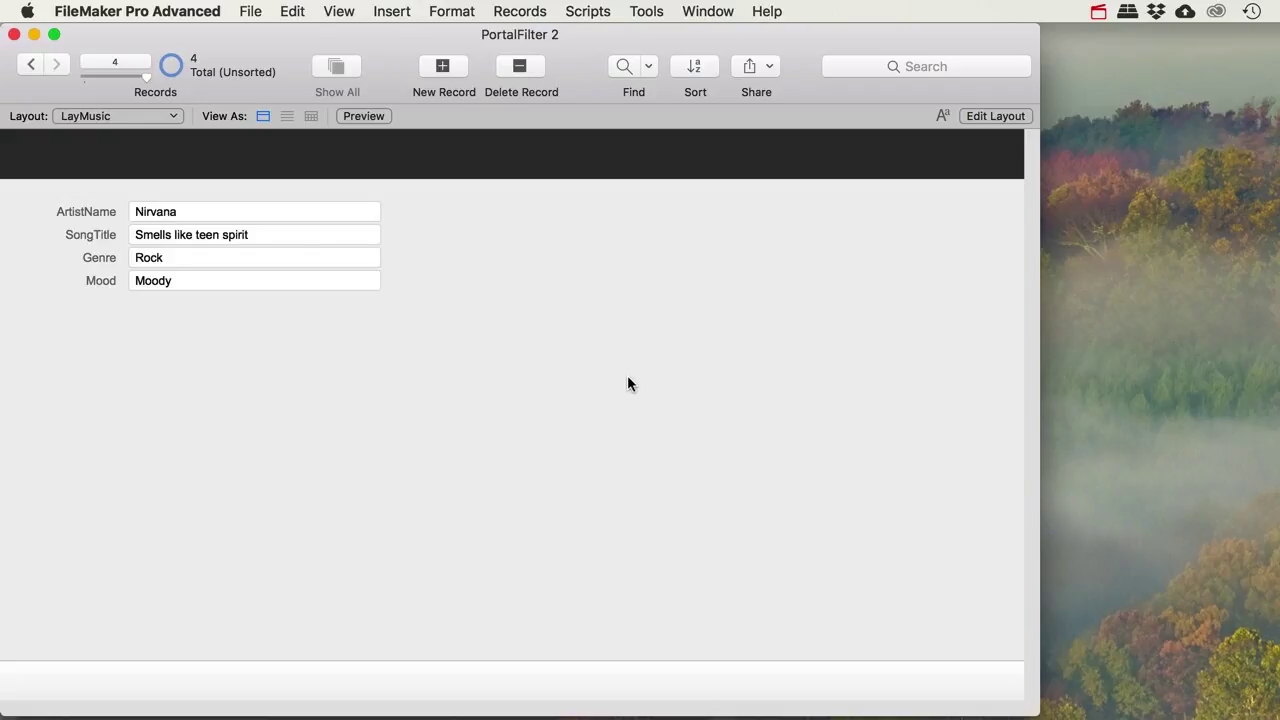
# Open the database's relationships graph and duplicate the Music table occurrence, placing the copy beside the original
pyautogui.click(251, 11)
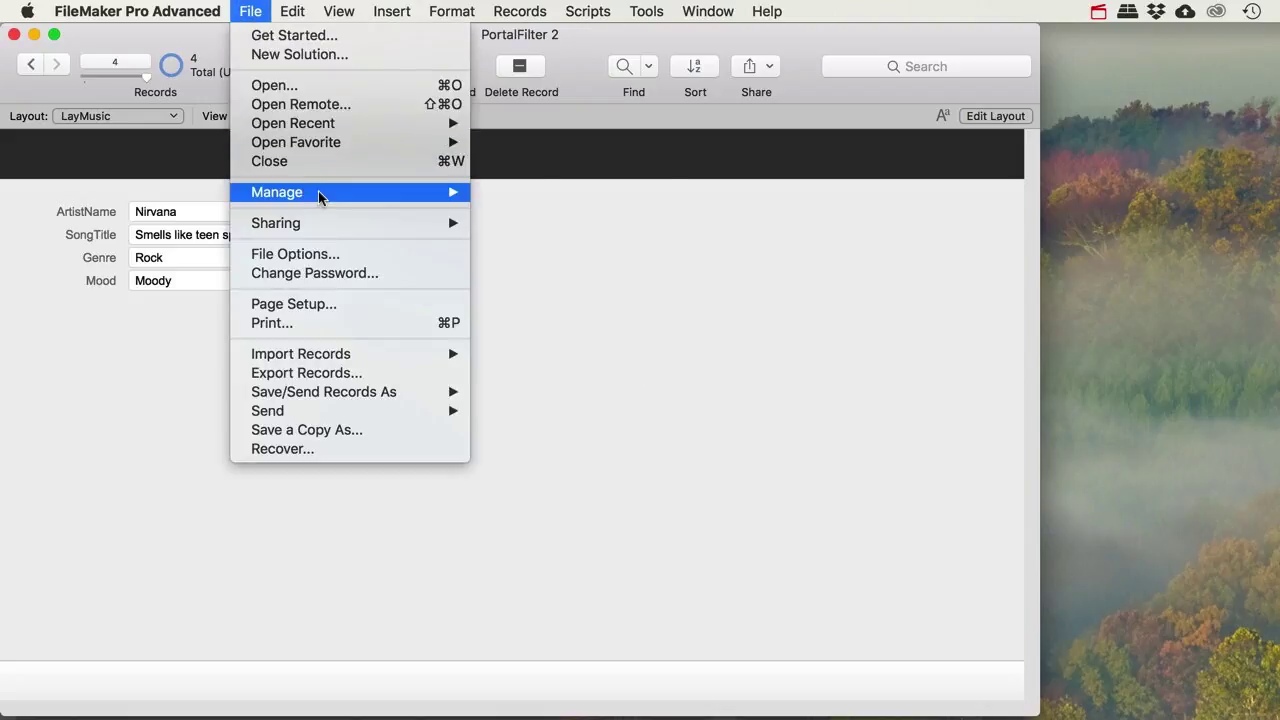
pyautogui.moveTo(388, 193)
pyautogui.click(520, 192)
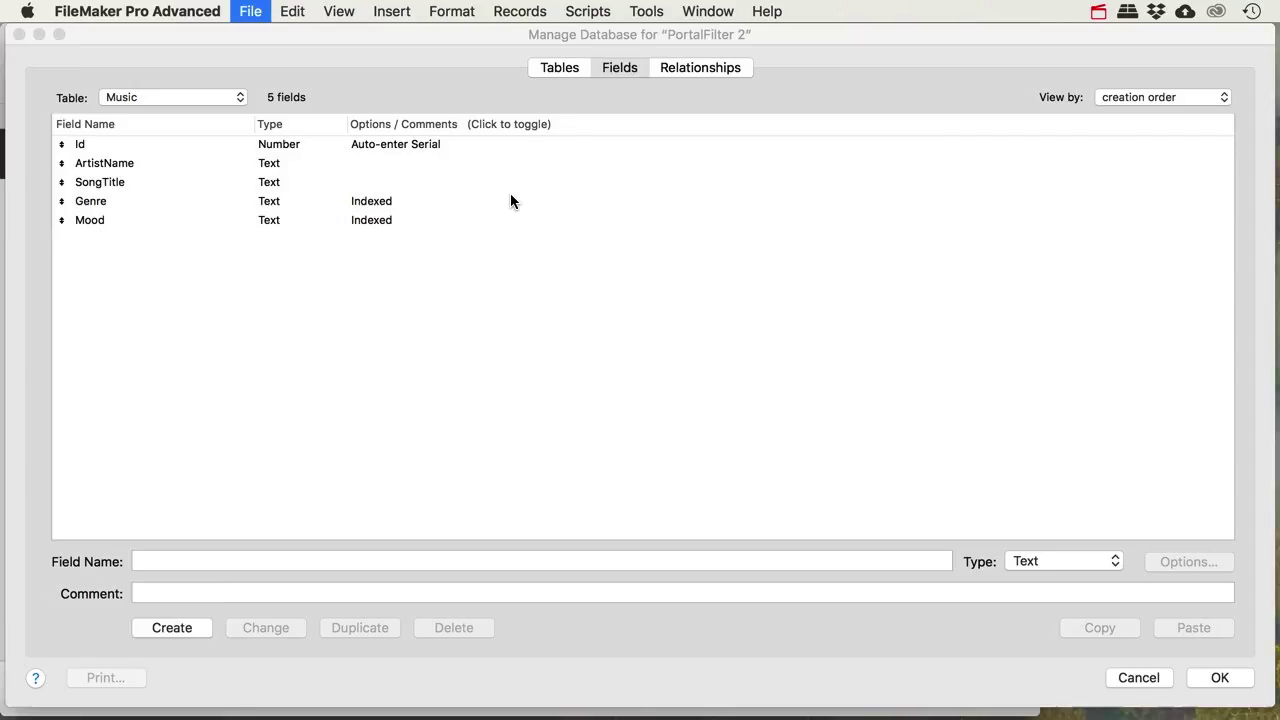
pyautogui.click(672, 71)
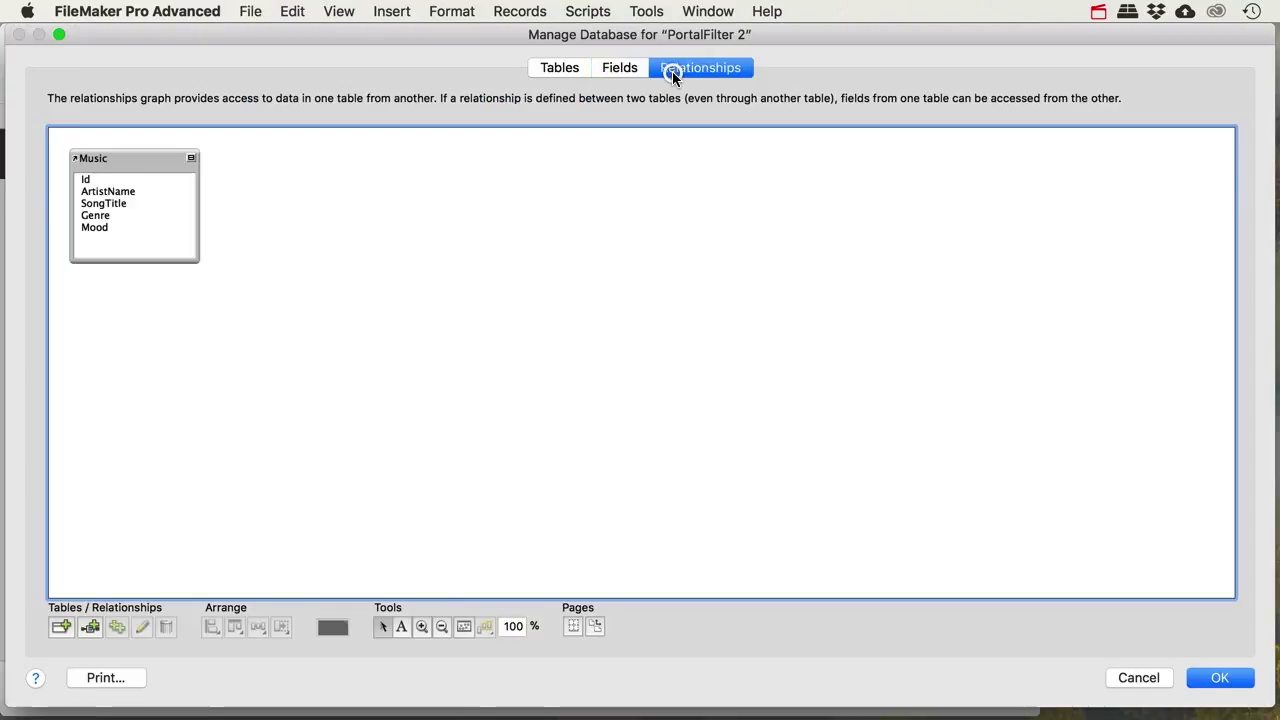
pyautogui.click(124, 160)
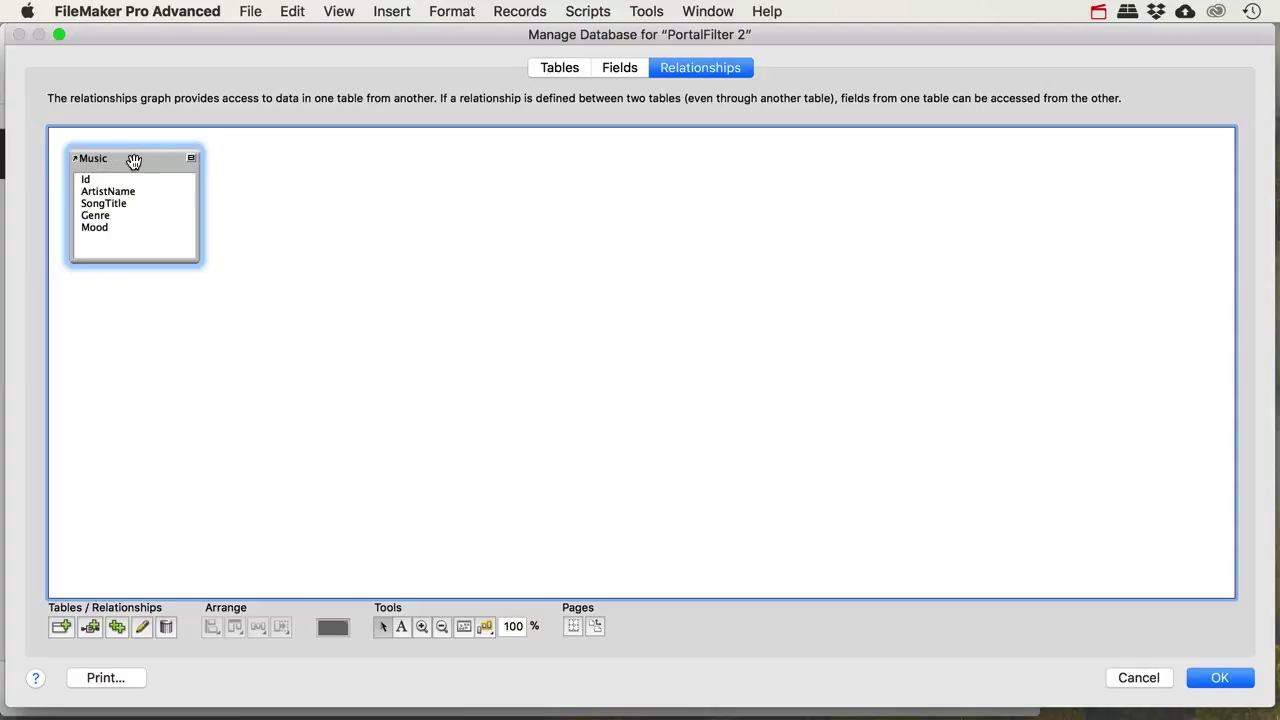
pyautogui.press('super+d')
pyautogui.moveTo(263, 174); pyautogui.dragTo(323, 160)
pyautogui.click(107, 161)
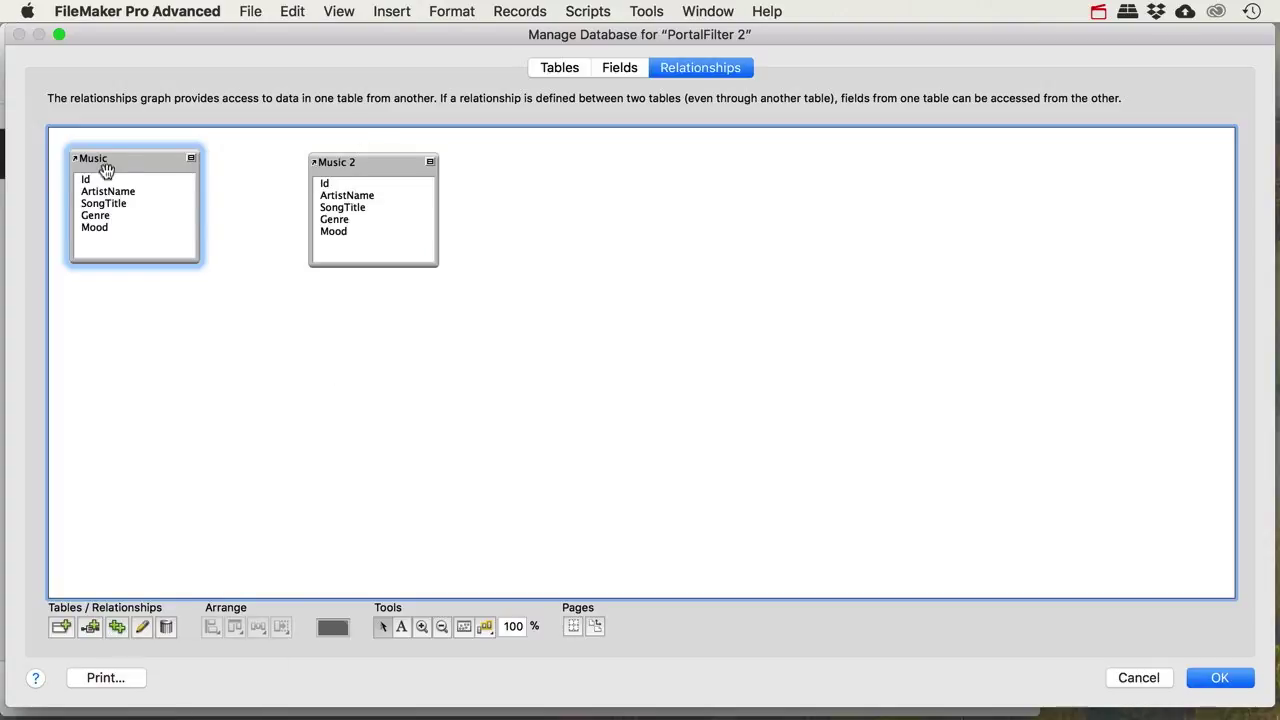
pyautogui.moveTo(384, 163); pyautogui.dragTo(342, 174)
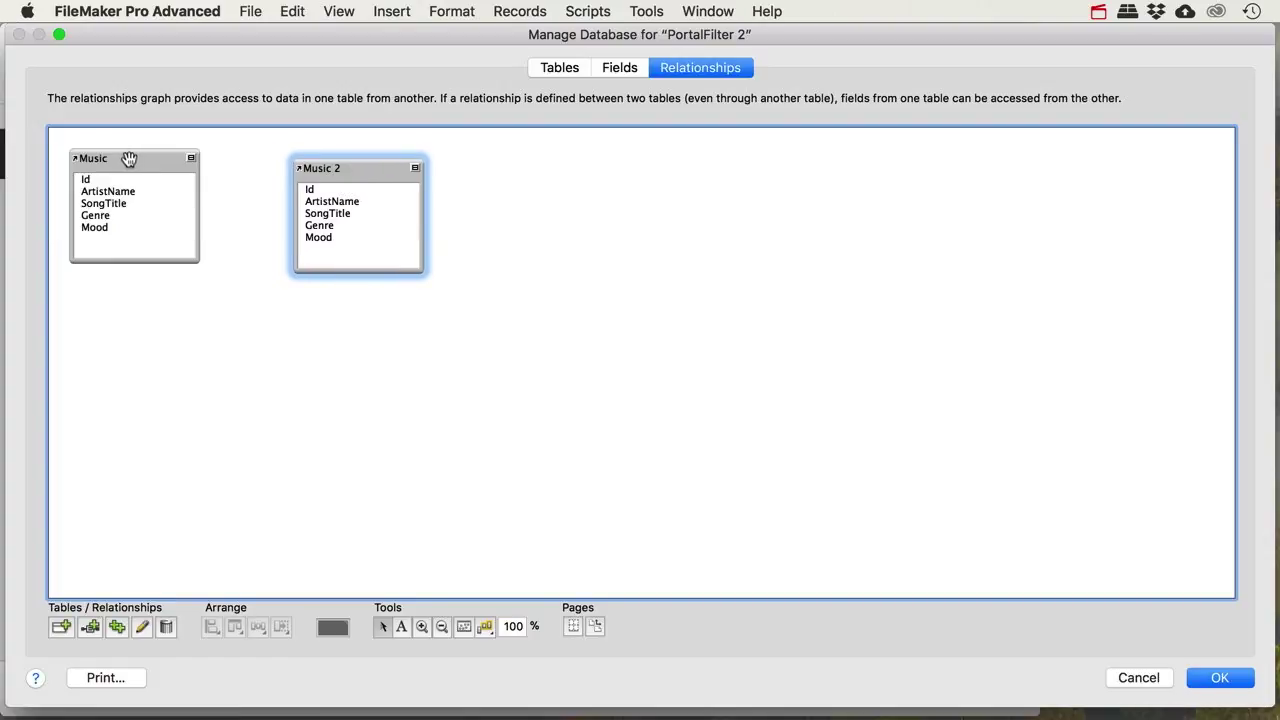
# Check the source table of both occurrences and the occurrences listed for the Music table, and return to the relationships graph
pyautogui.moveTo(300, 168)
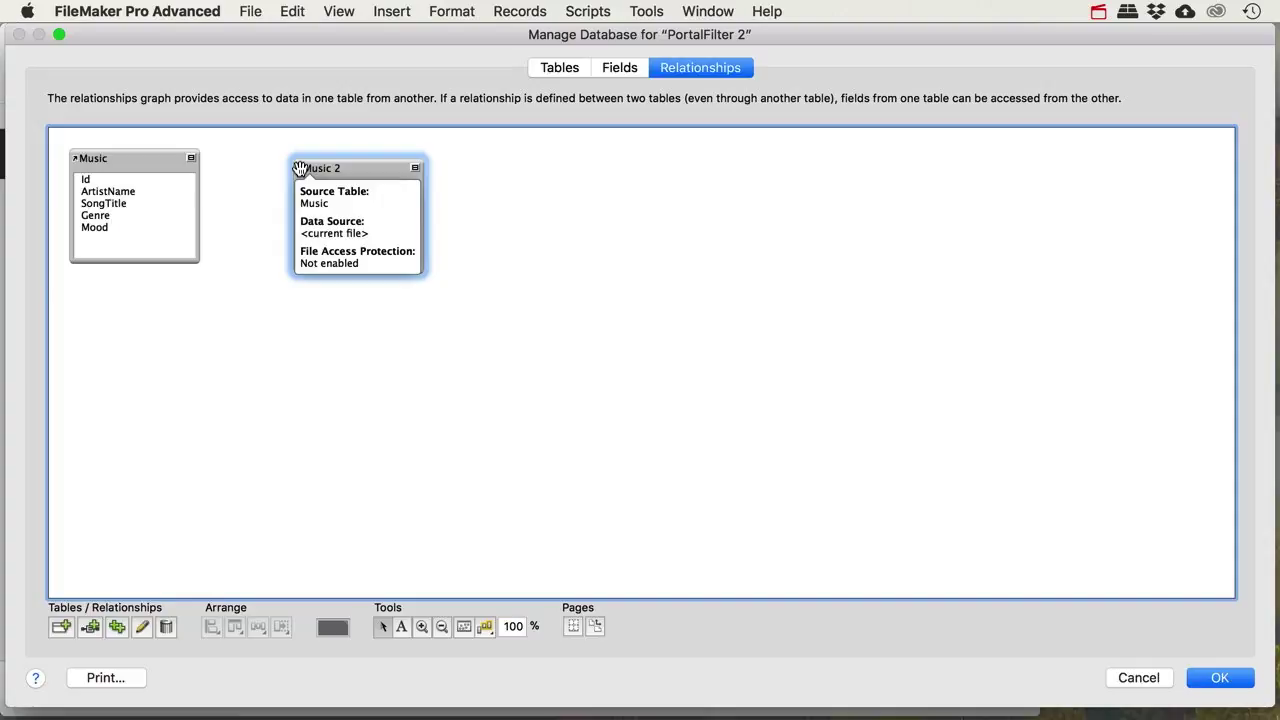
pyautogui.moveTo(79, 160)
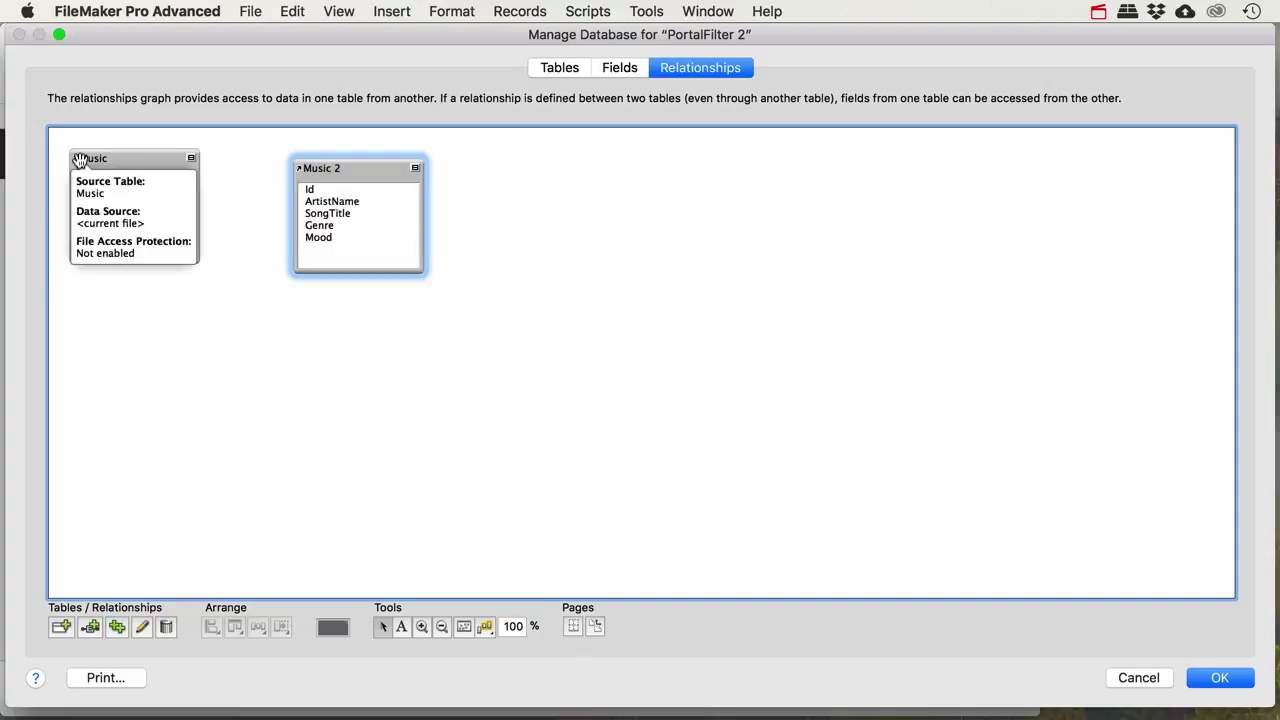
pyautogui.click(544, 68)
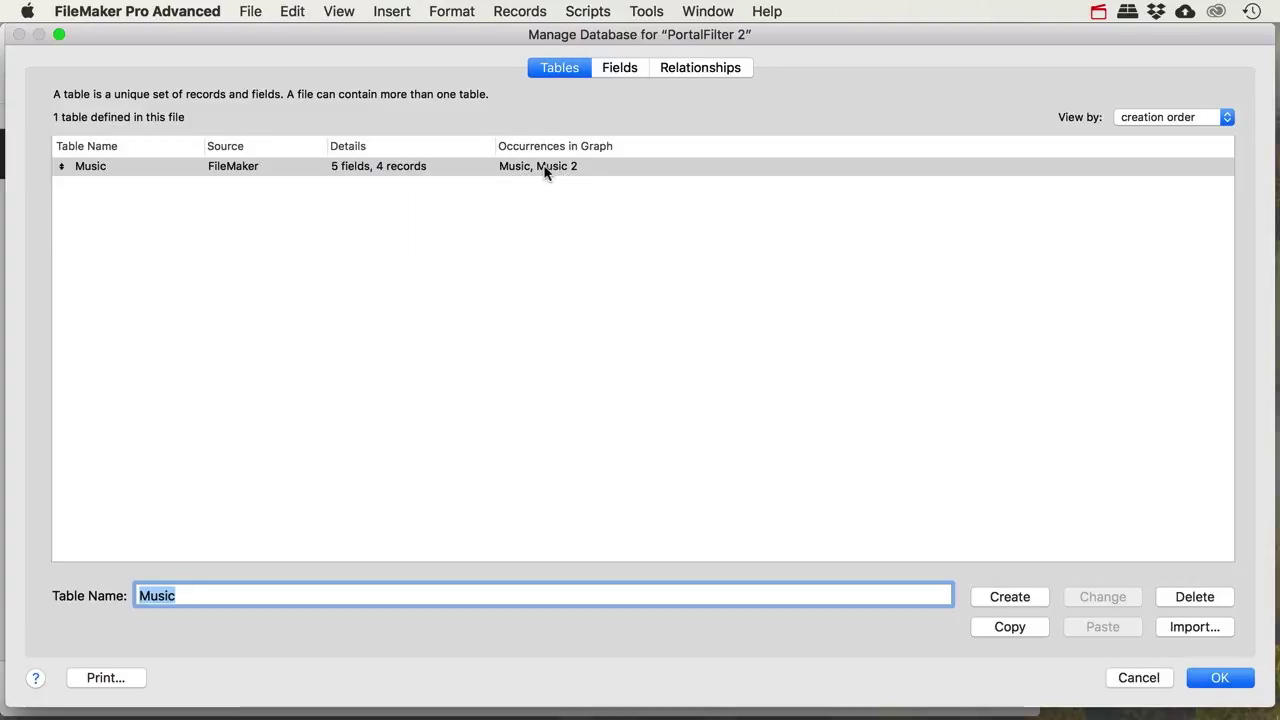
pyautogui.click(686, 68)
# Rename the duplicated Music table occurrence as MusicPortal
pyautogui.doubleClick(337, 166)
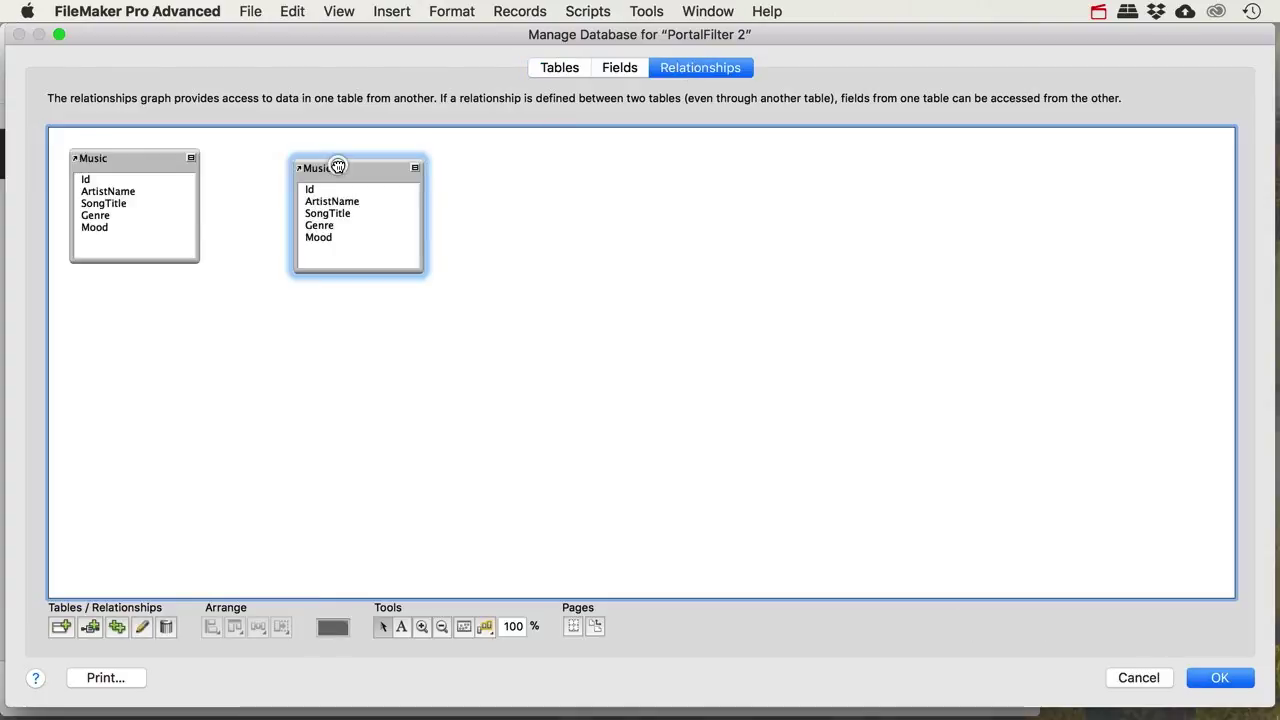
pyautogui.click(763, 491)
pyautogui.press('BackSpace')
pyautogui.press('BackSpace')
pyautogui.write('Portal')
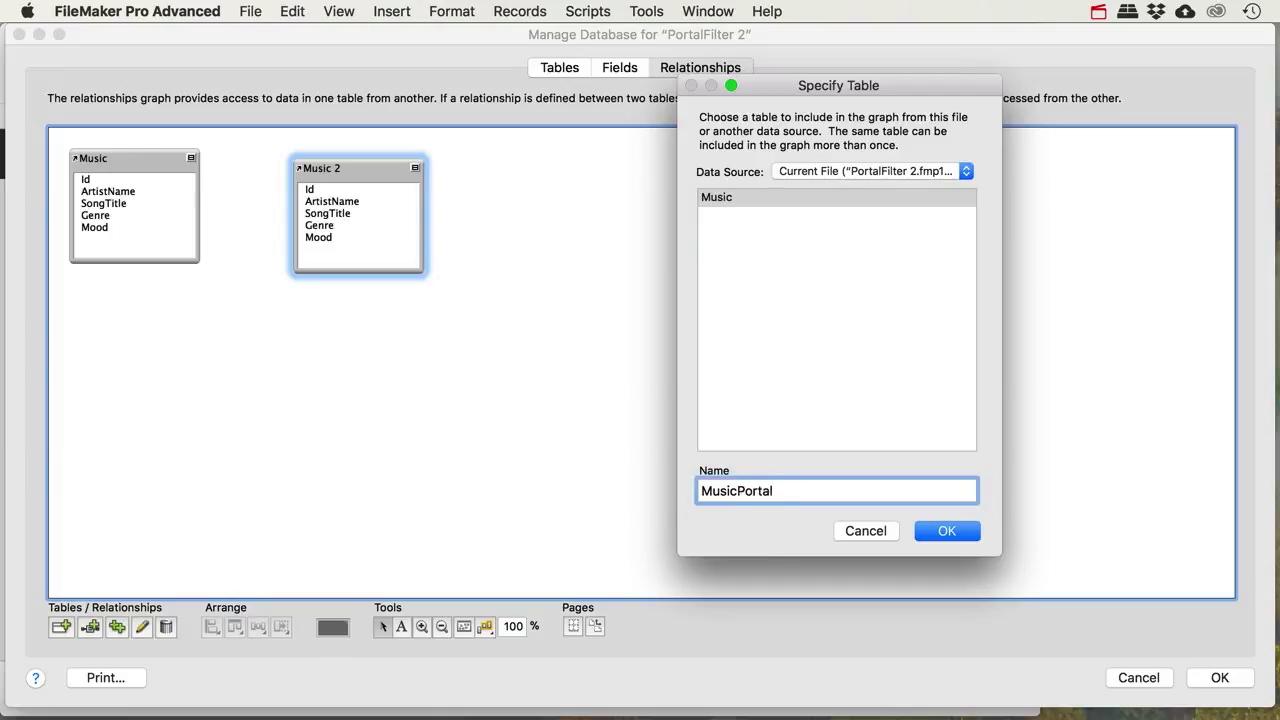
pyautogui.click(939, 533)
# Move MusicPortal level with Music, relate the two occurrences by their Id fields, and save the database changes
pyautogui.moveTo(329, 166); pyautogui.dragTo(346, 162)
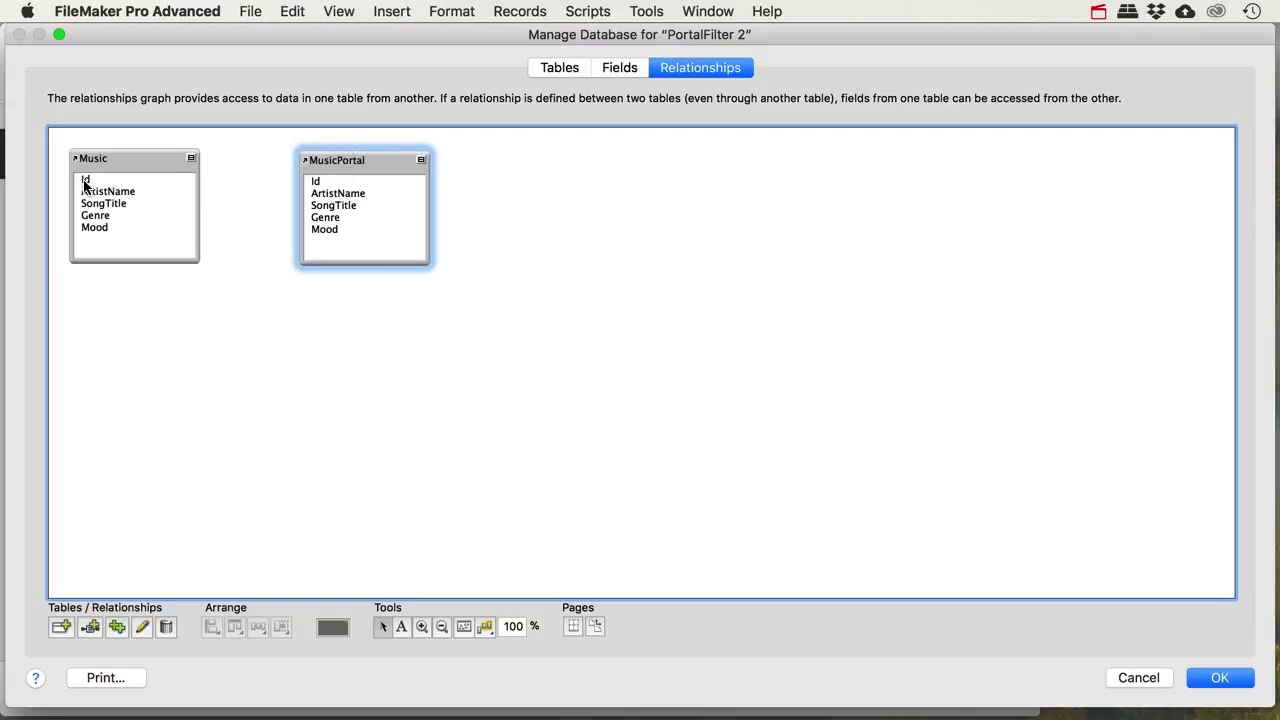
pyautogui.moveTo(85, 180); pyautogui.dragTo(320, 180)
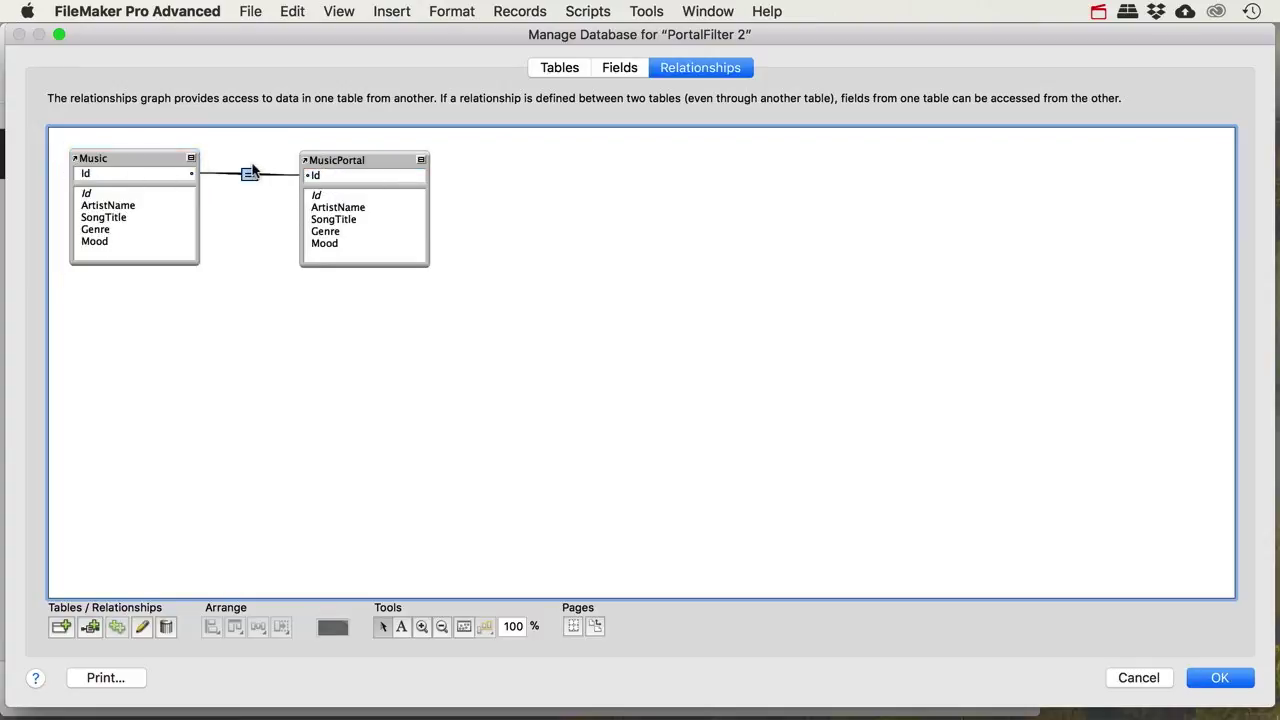
pyautogui.click(1236, 682)
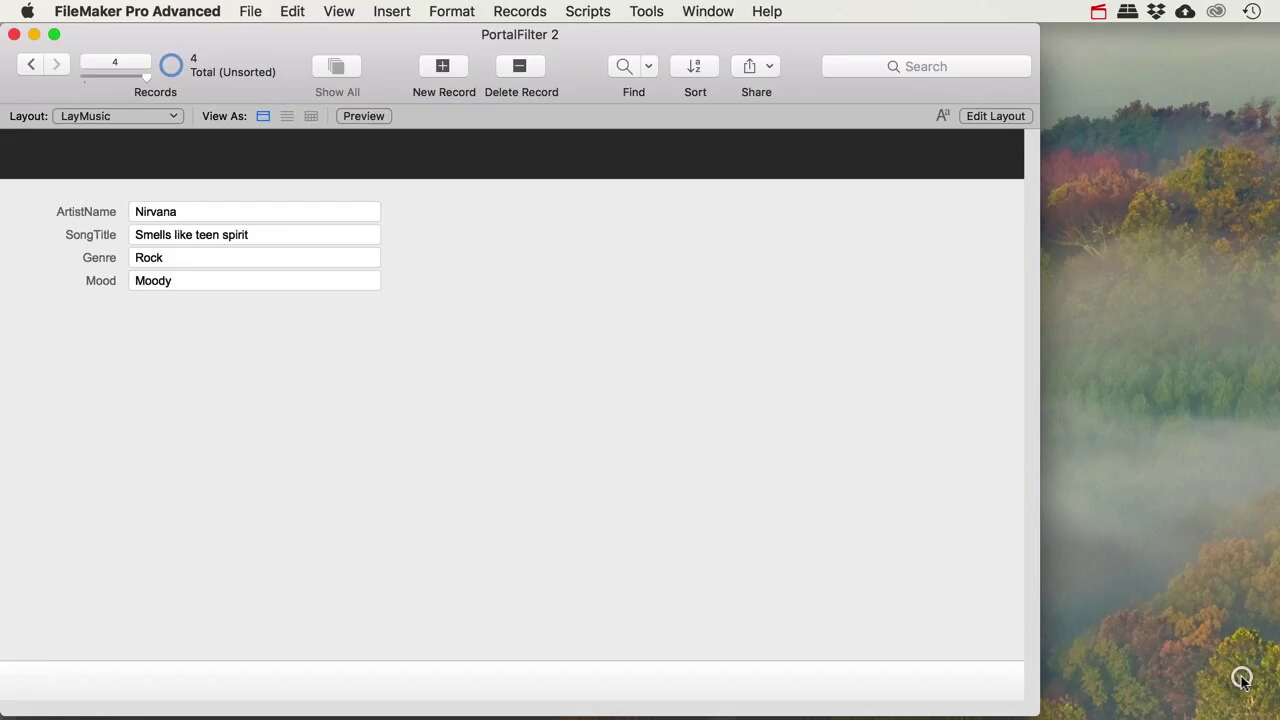
# Draw a large portal beside the fields on the LayMusic layout, showing MusicPortal records with vertical scrolling allowed
pyautogui.click(985, 116)
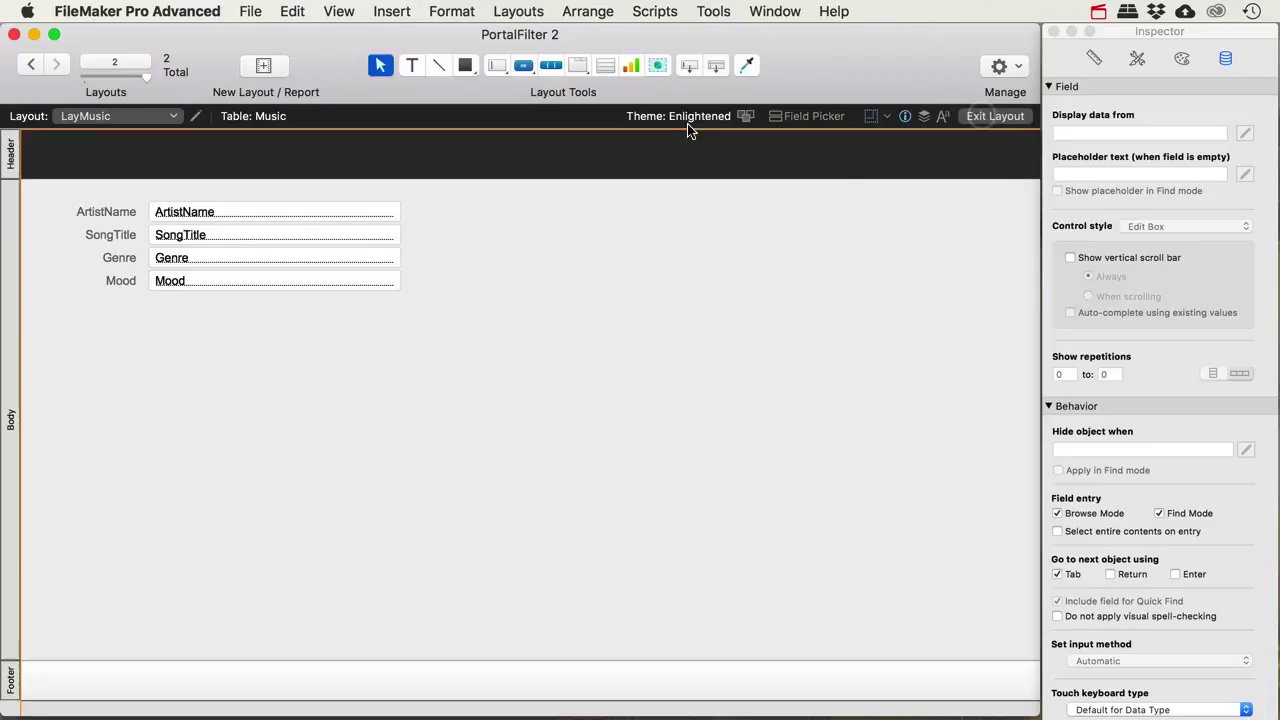
pyautogui.click(603, 66)
pyautogui.moveTo(470, 214); pyautogui.dragTo(1016, 609)
pyautogui.click(445, 218)
pyautogui.click(437, 263)
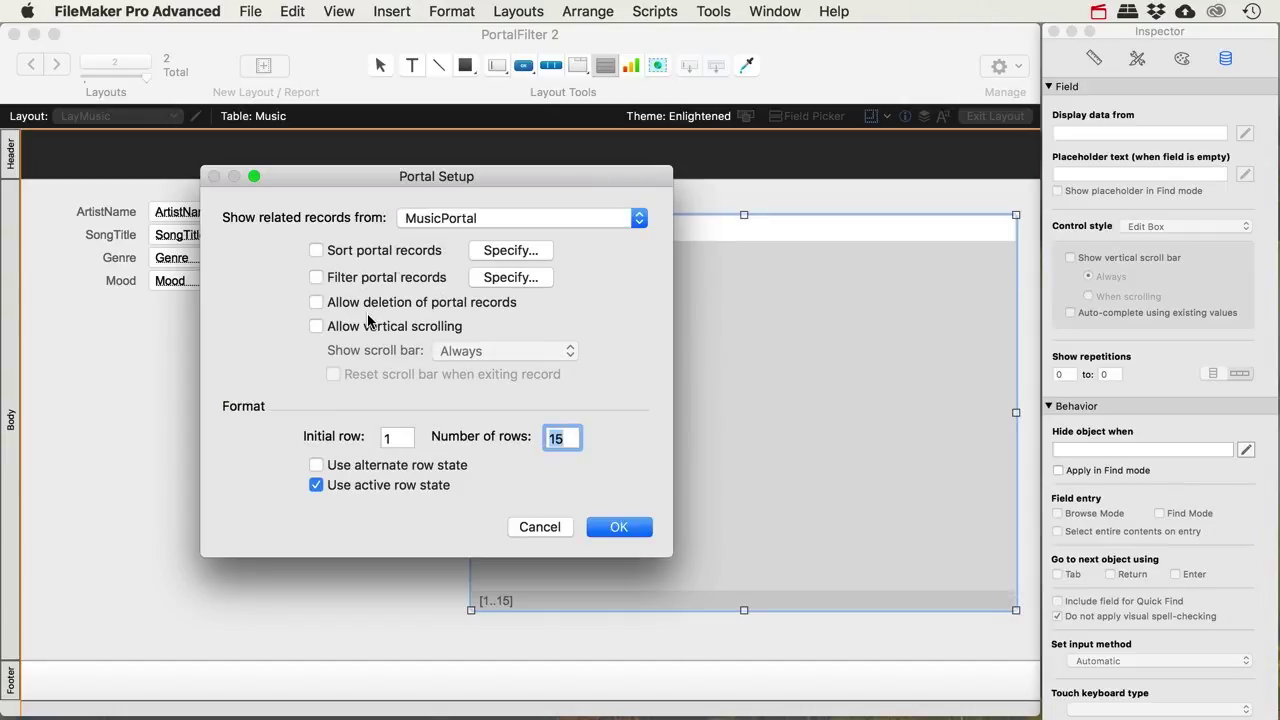
pyautogui.click(396, 327)
pyautogui.click(605, 522)
# Add the ArtistName, SongTitle, Genre and Mood fields from MusicPortal to the portal
pyautogui.click(520, 311)
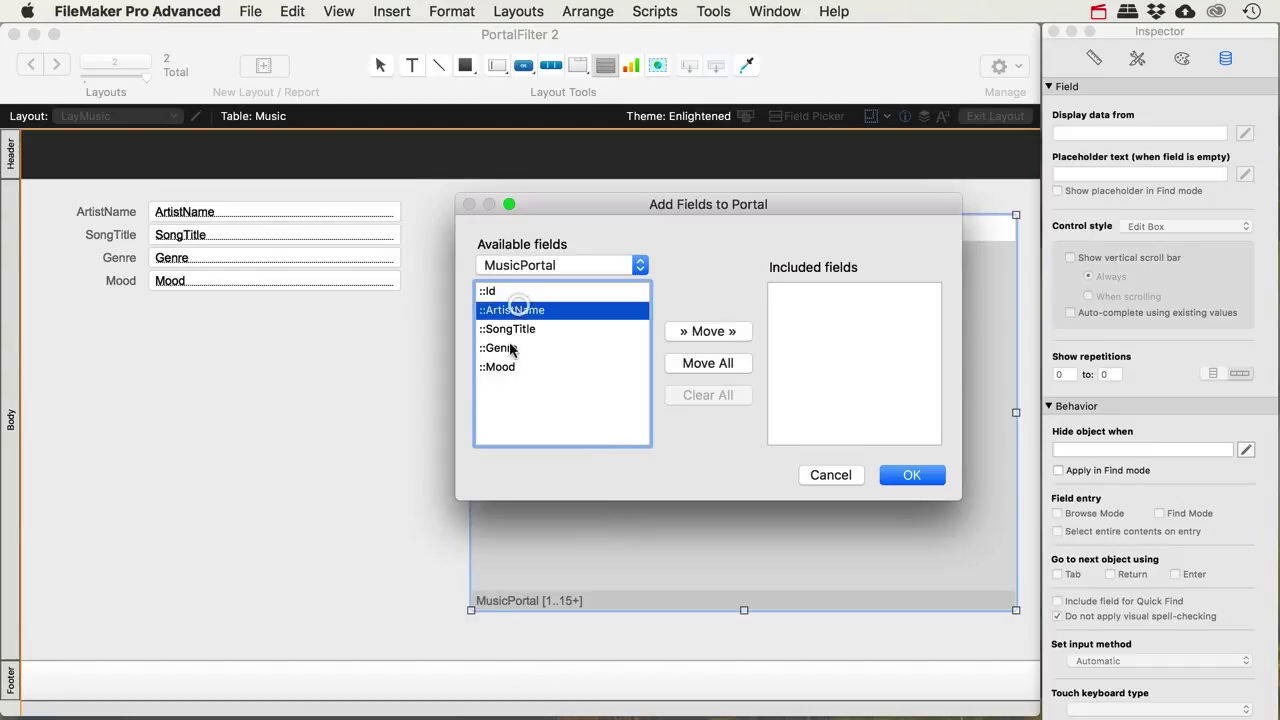
pyautogui.keyDown('super'); pyautogui.click(502, 349); pyautogui.keyUp('super')
pyautogui.keyDown('super'); pyautogui.click(500, 366); pyautogui.keyUp('super')
pyautogui.keyDown('super'); pyautogui.click(508, 329); pyautogui.keyUp('super')
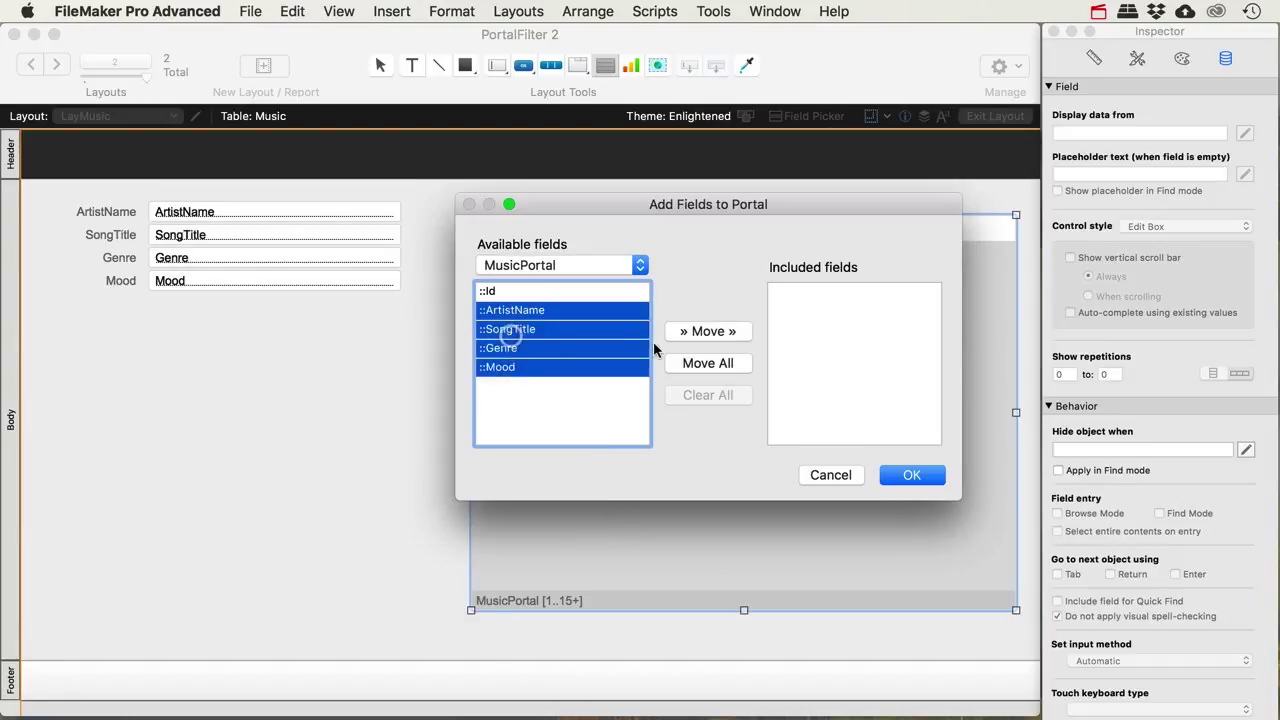
pyautogui.click(706, 333)
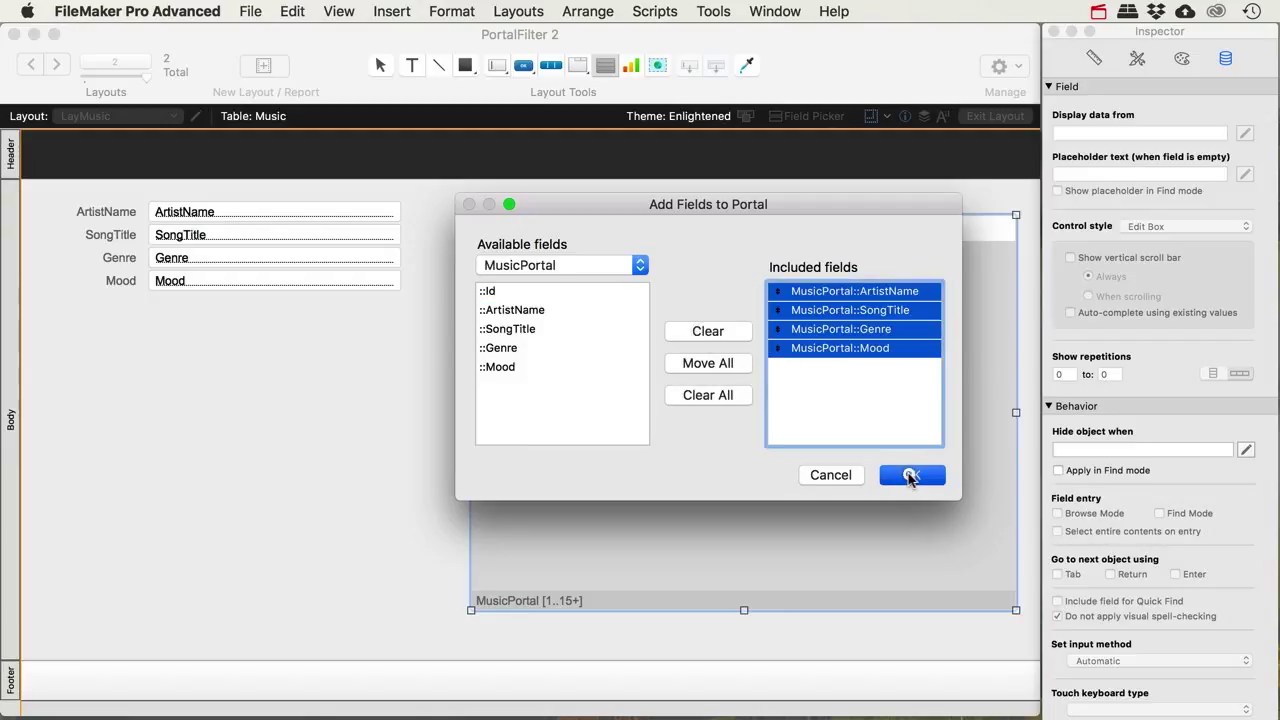
pyautogui.click(906, 474)
# Apply the Default edit box style to all four portal fields
pyautogui.click(550, 234)
pyautogui.keyDown('shift'); pyautogui.click(700, 229); pyautogui.keyUp('shift')
pyautogui.keyDown('shift'); pyautogui.click(766, 230); pyautogui.keyUp('shift')
pyautogui.keyDown('shift'); pyautogui.click(897, 229); pyautogui.keyUp('shift')
pyautogui.click(1135, 60)
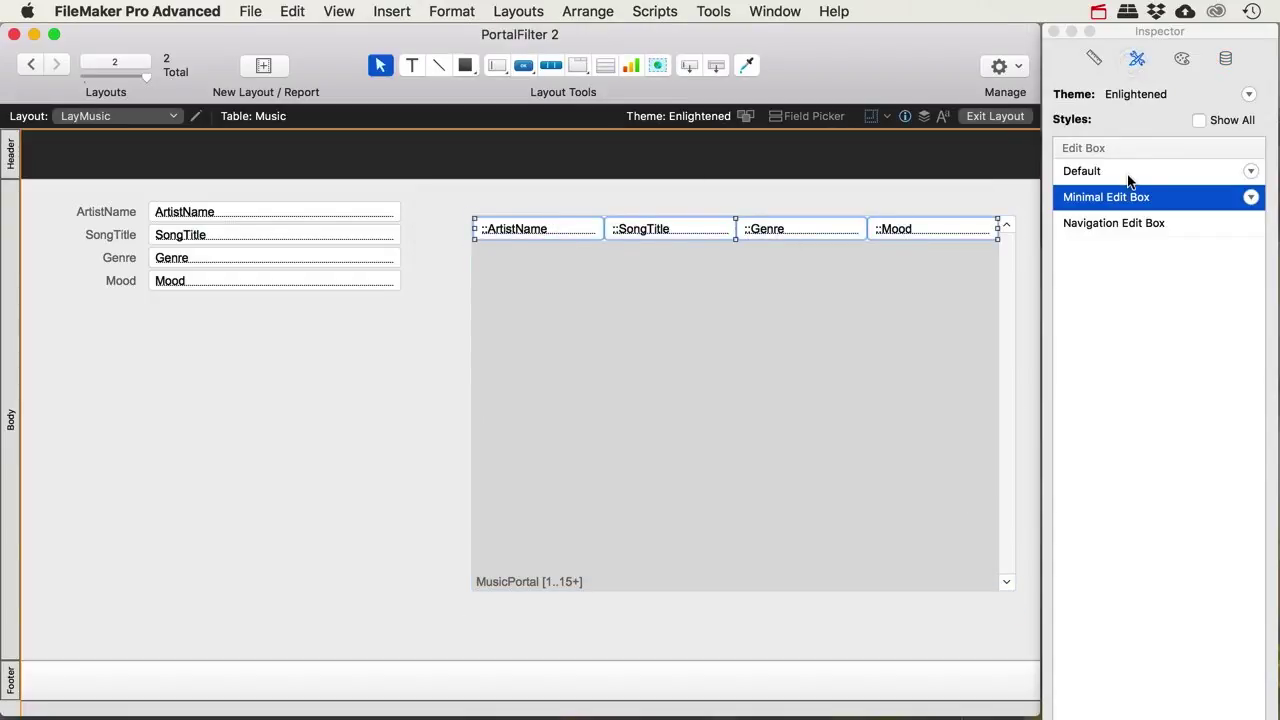
pyautogui.click(1088, 176)
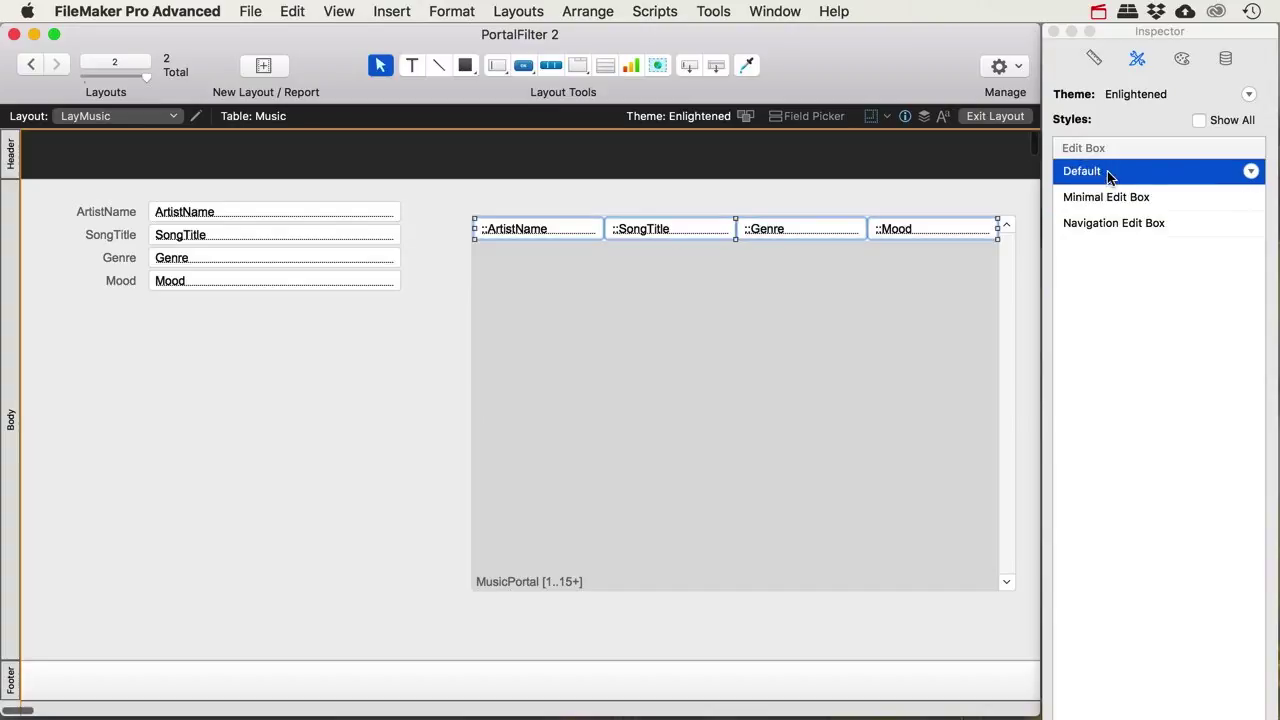
pyautogui.click(830, 188)
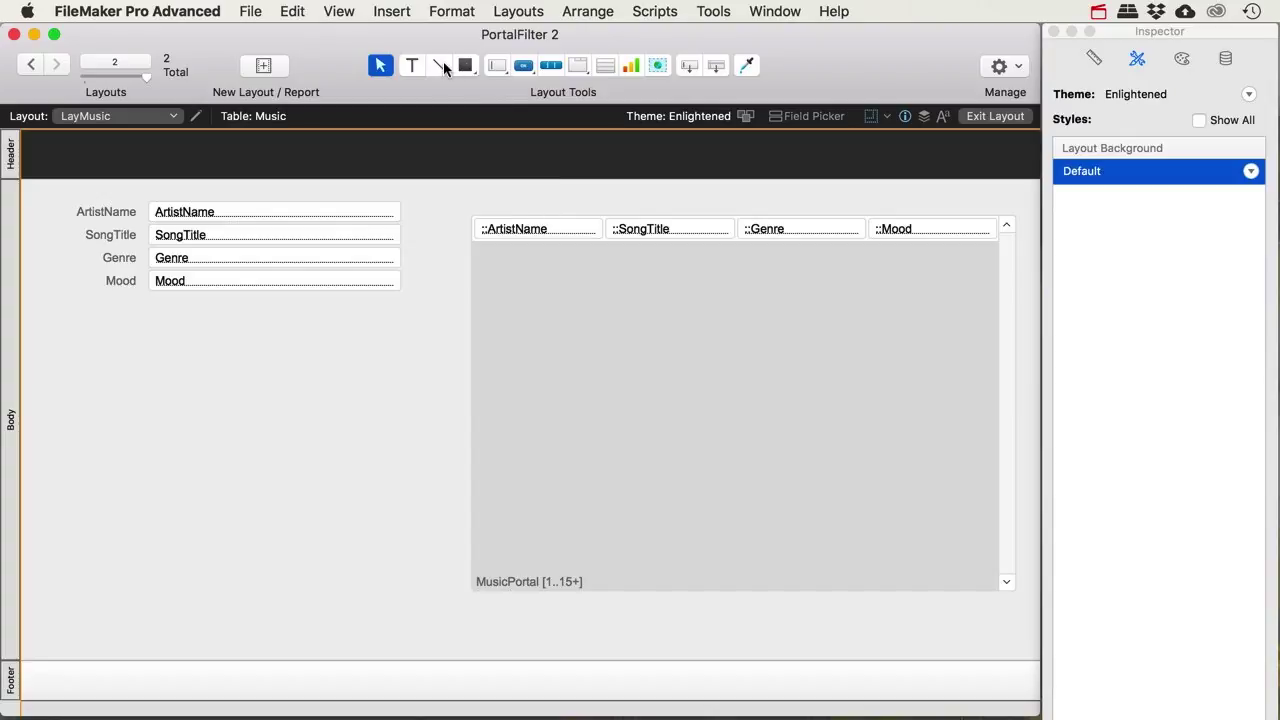
# Add the text label Artist Name above the portal's first column and align it with the portal's edge
pyautogui.click(414, 66)
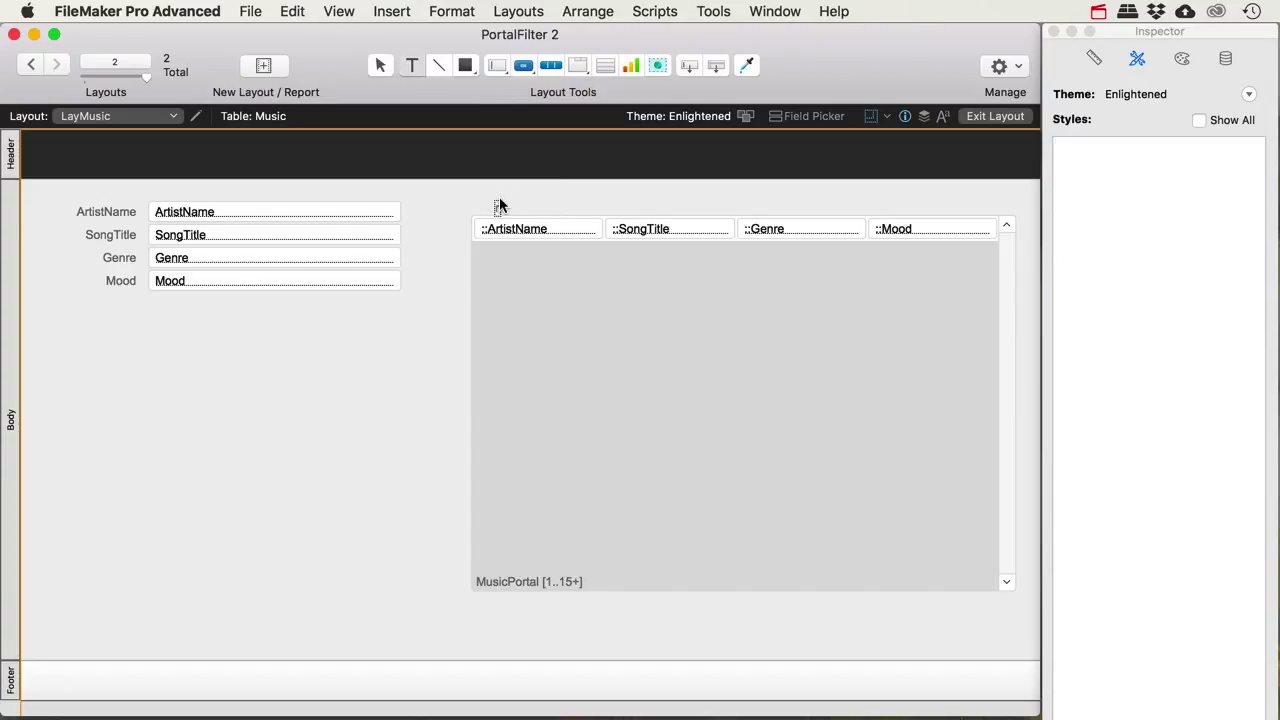
pyautogui.click(500, 205)
pyautogui.write('Artist Name')
pyautogui.press('Escape')
pyautogui.moveTo(543, 207); pyautogui.dragTo(530, 205)
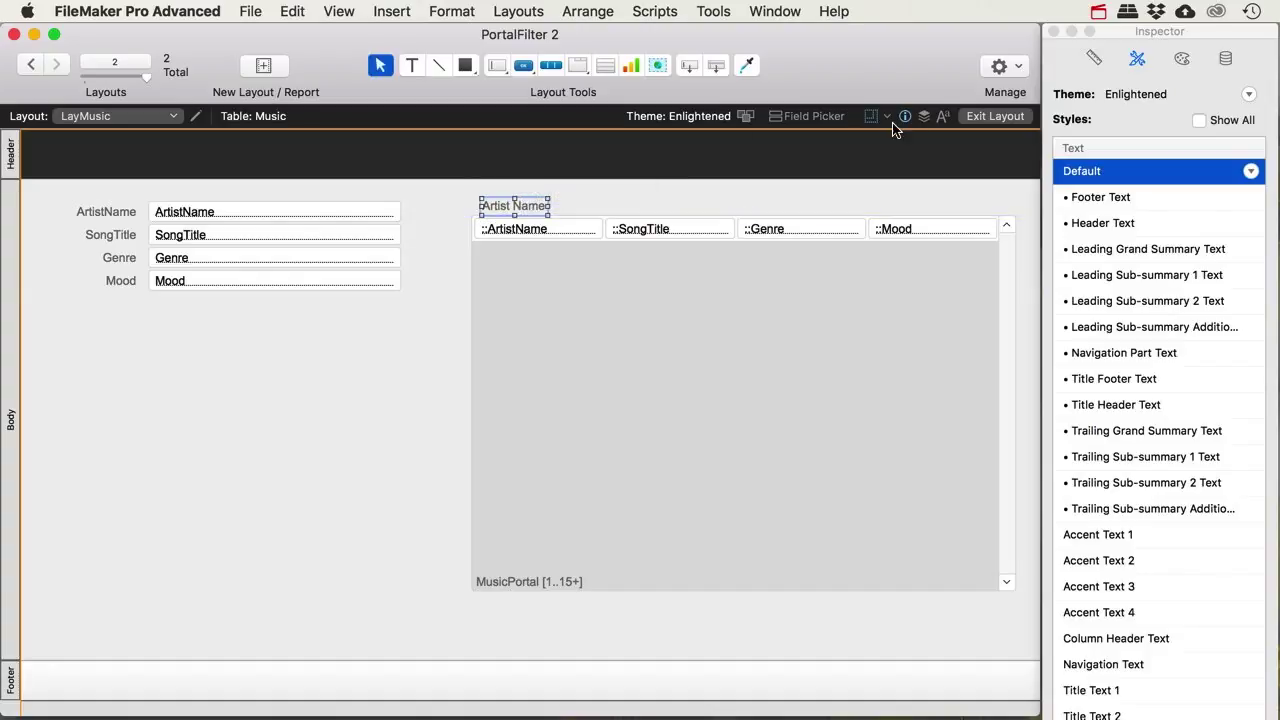
pyautogui.click(948, 117)
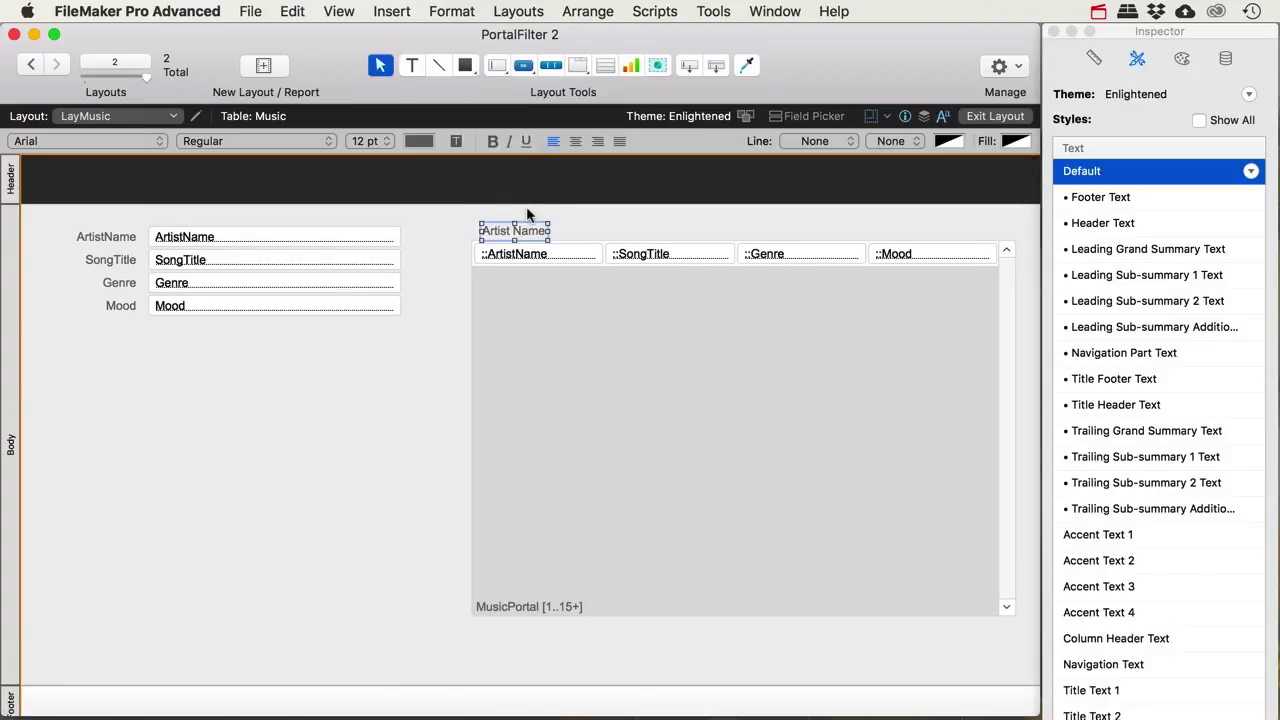
pyautogui.moveTo(528, 230); pyautogui.dragTo(528, 229)
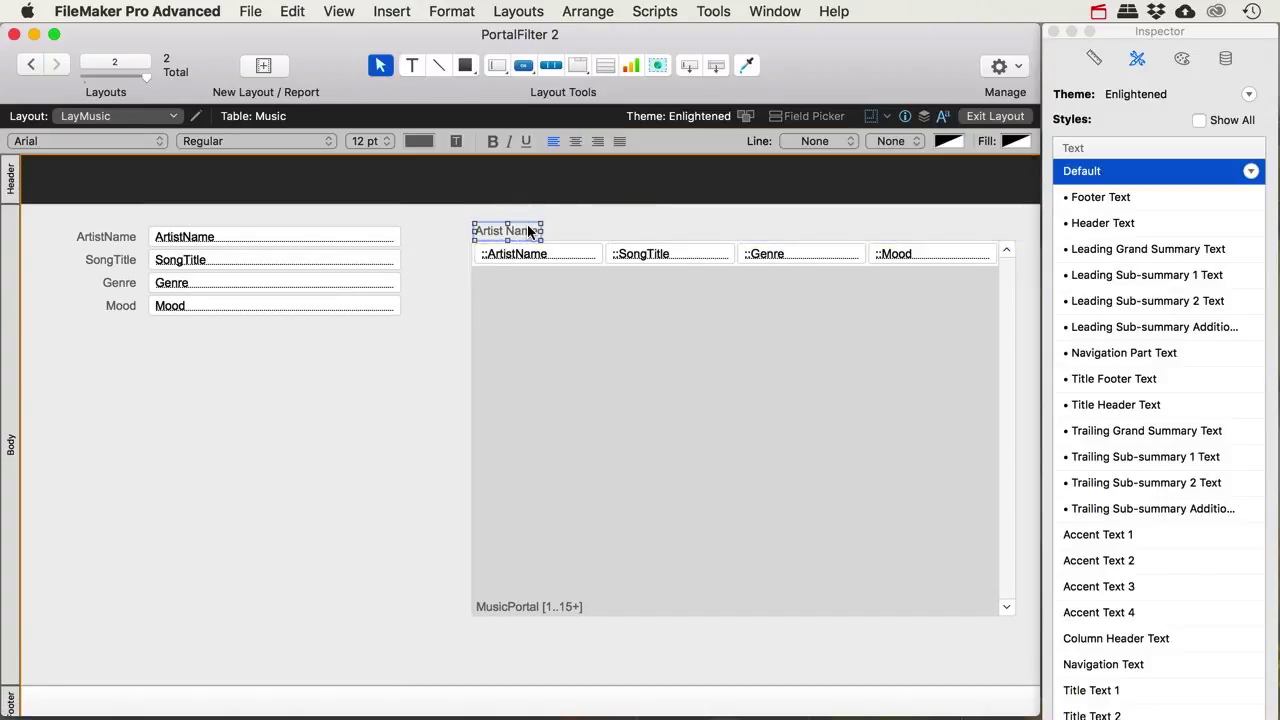
# Copy the column label above the next two portal columns and change the copies to Song Title and Genre
pyautogui.moveTo(528, 228); pyautogui.dragTo(656, 233)
pyautogui.tripleClick(656, 232)
pyautogui.write('Song Title')
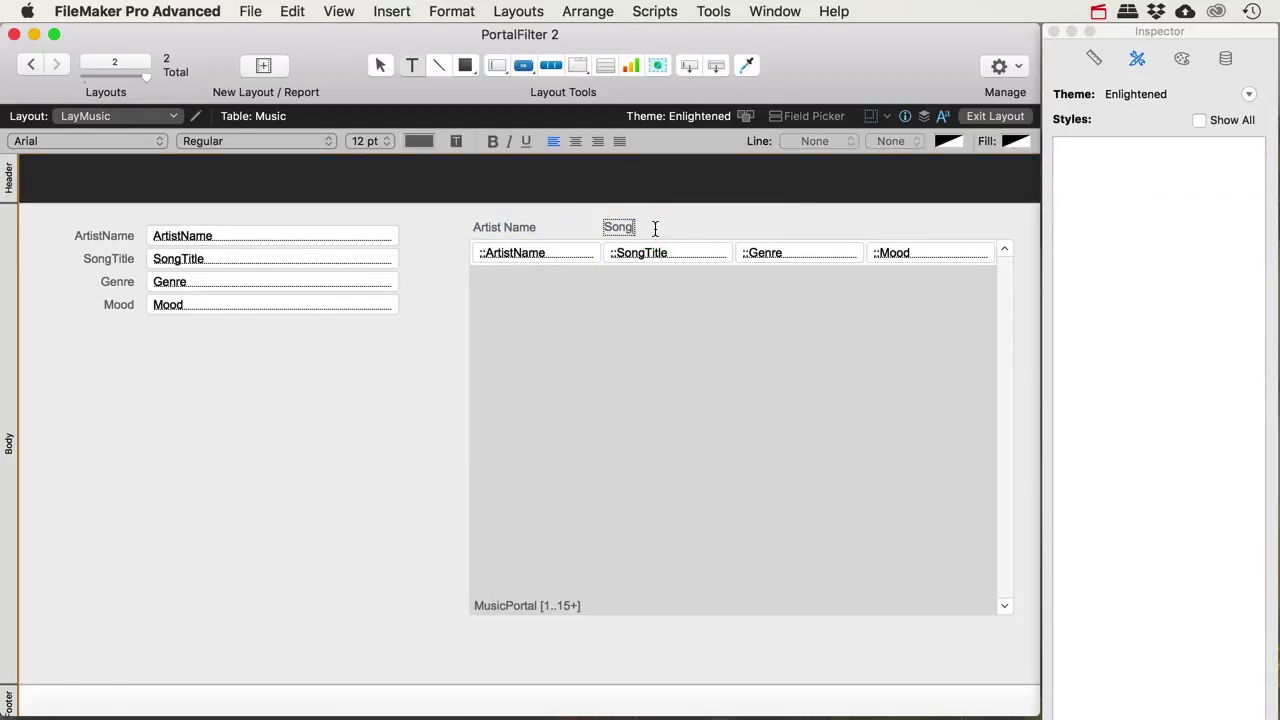
pyautogui.press('Escape')
pyautogui.moveTo(629, 229); pyautogui.dragTo(770, 232)
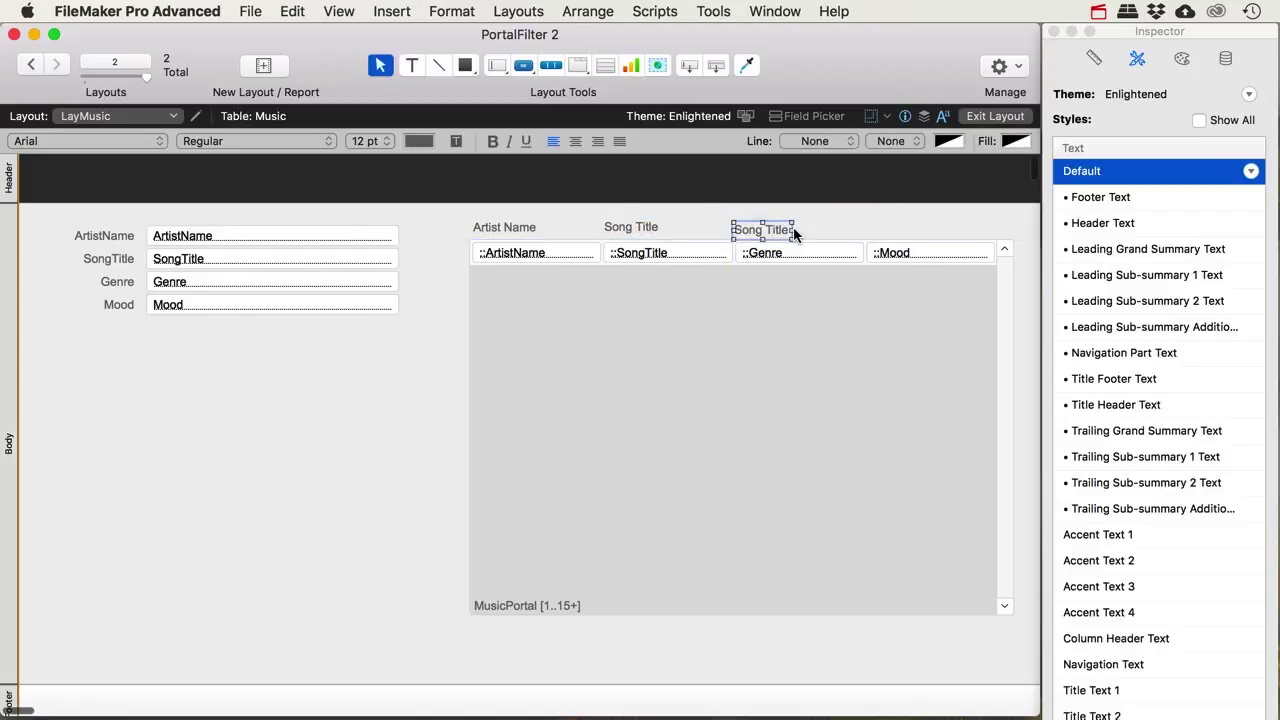
pyautogui.tripleClick(780, 230)
pyautogui.write('Genre')
pyautogui.press('Escape')
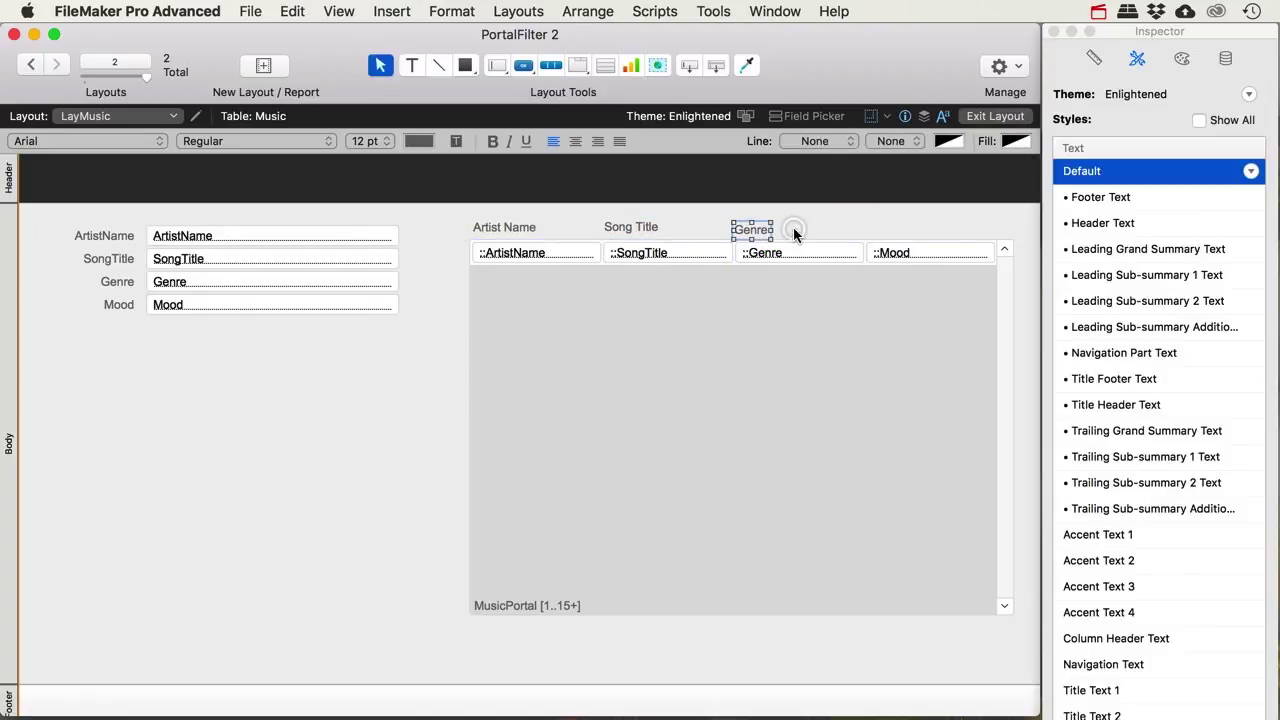
# Copy the Genre label above the last portal column, change it to Mood, and leave layout editing
pyautogui.moveTo(746, 232); pyautogui.dragTo(883, 232)
pyautogui.tripleClick(883, 231)
pyautogui.write('Mood')
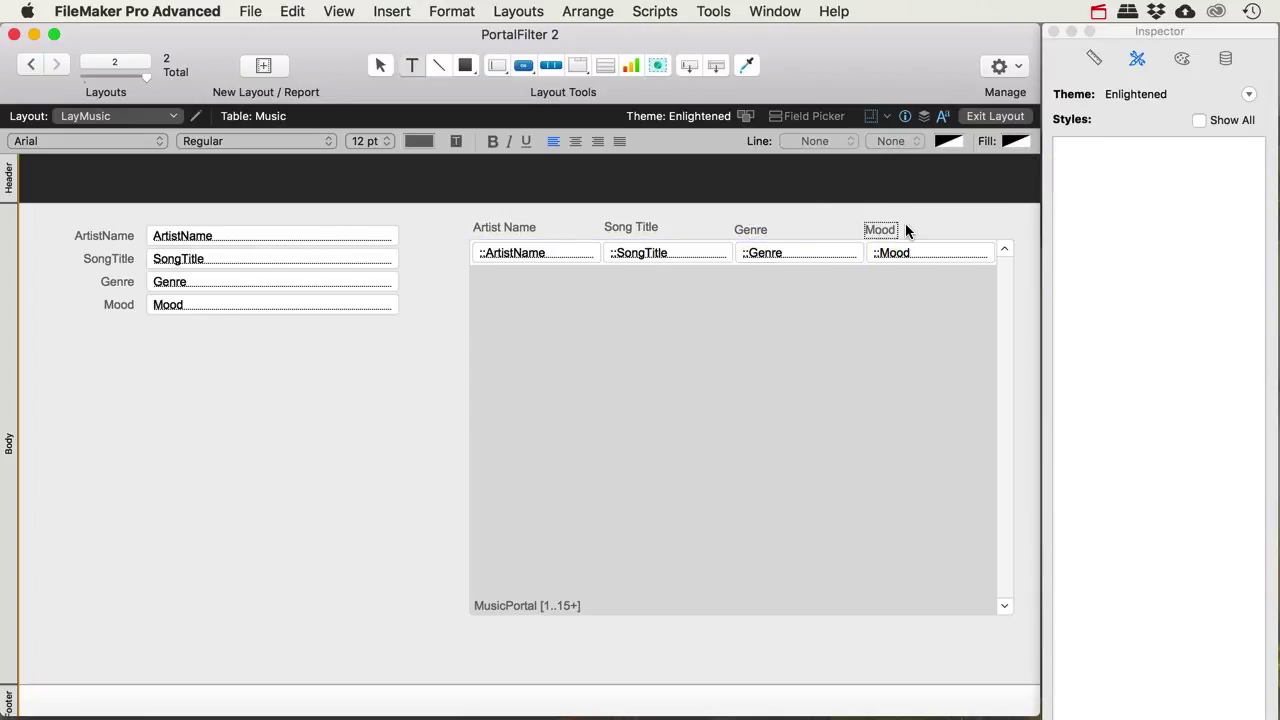
pyautogui.press('Escape')
pyautogui.click(990, 116)
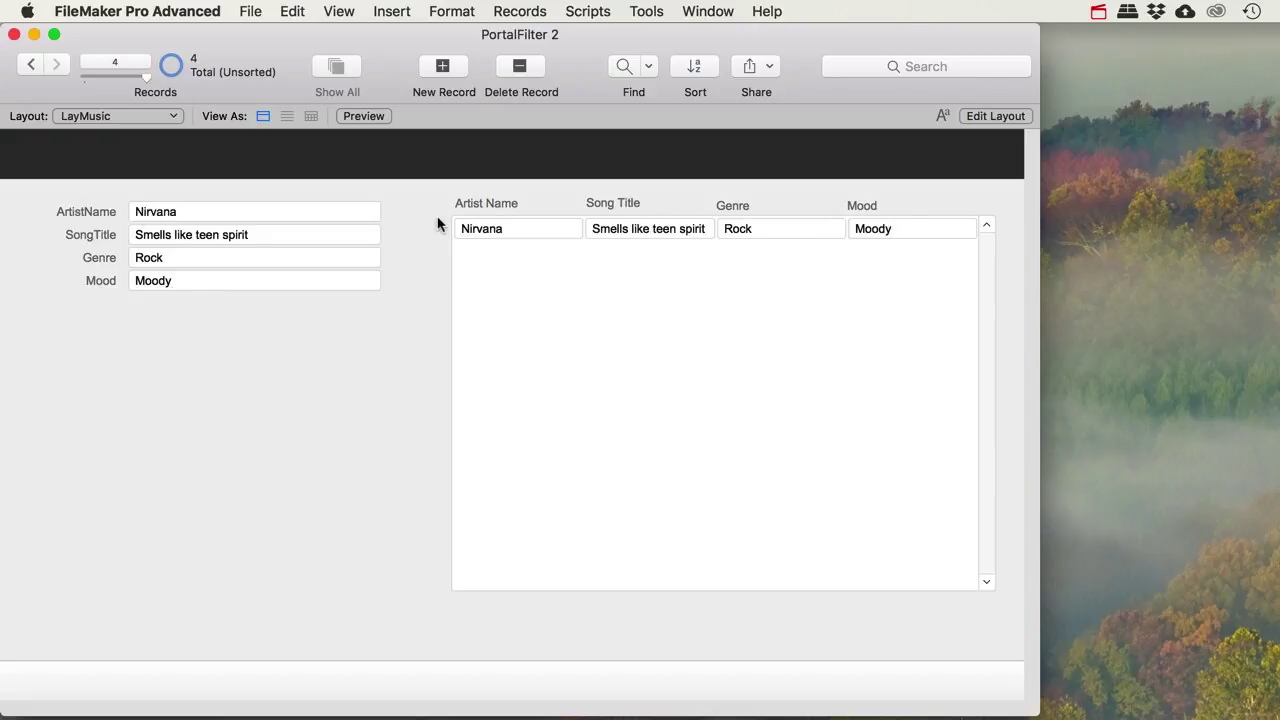
# Reopen the relationships graph and line up the related Music and MusicPortal occurrences level with each other
pyautogui.press('super+shift+d')
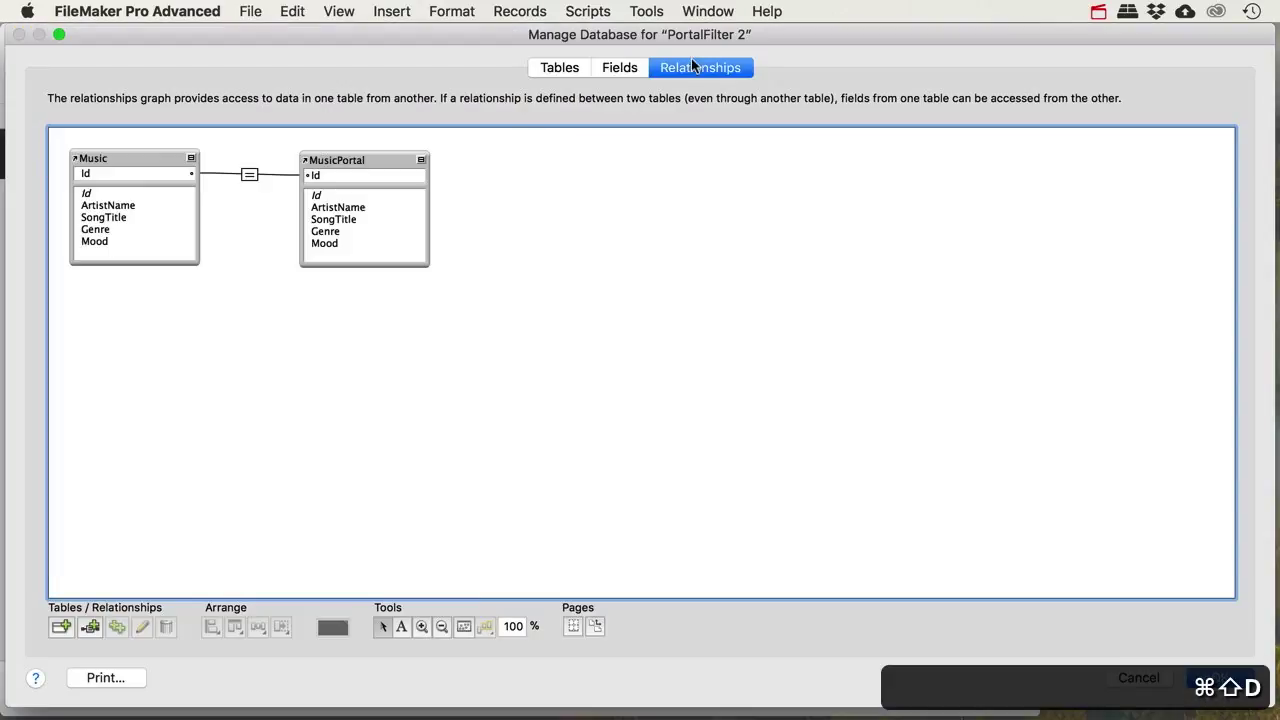
pyautogui.click(252, 176)
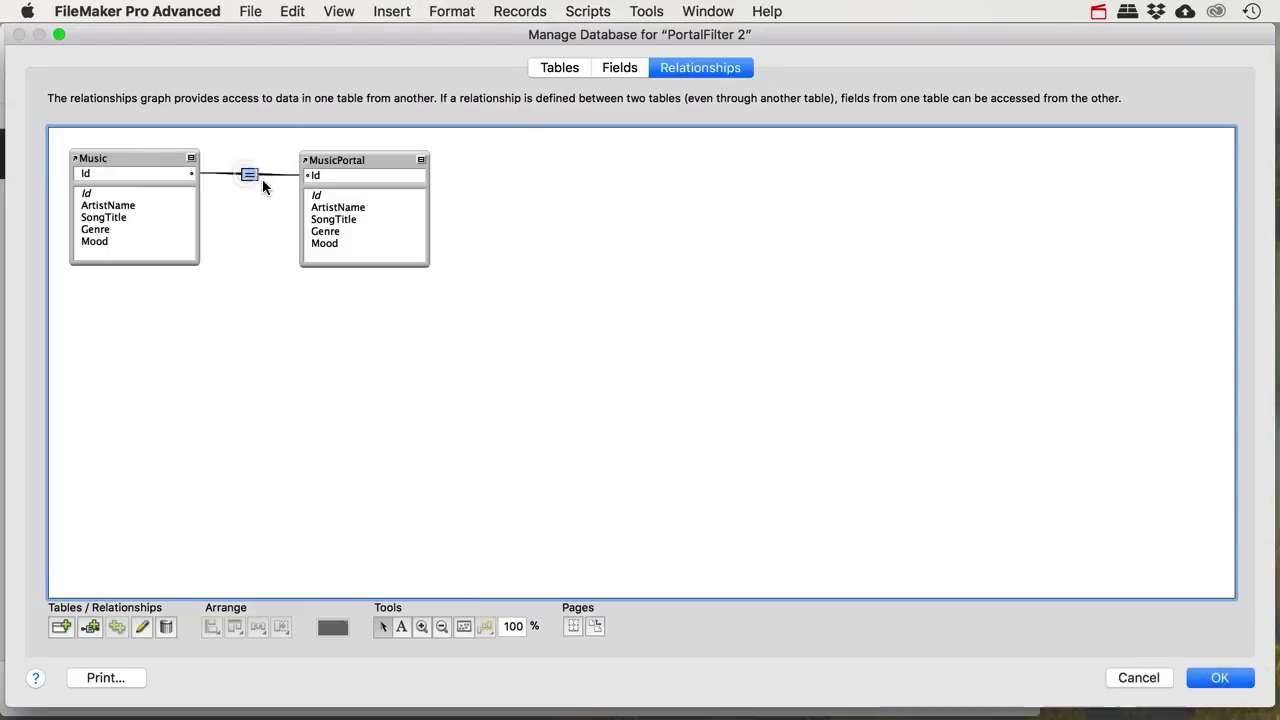
pyautogui.moveTo(112, 160); pyautogui.dragTo(126, 163)
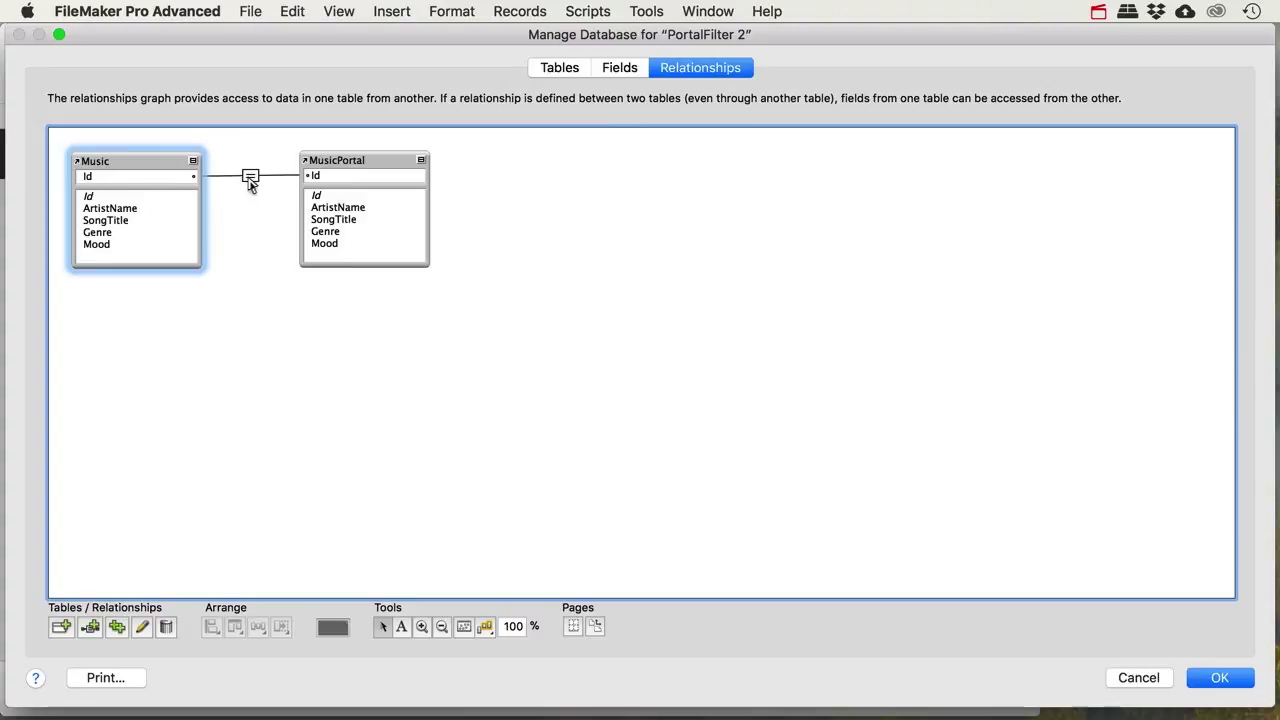
pyautogui.moveTo(338, 164); pyautogui.dragTo(346, 166)
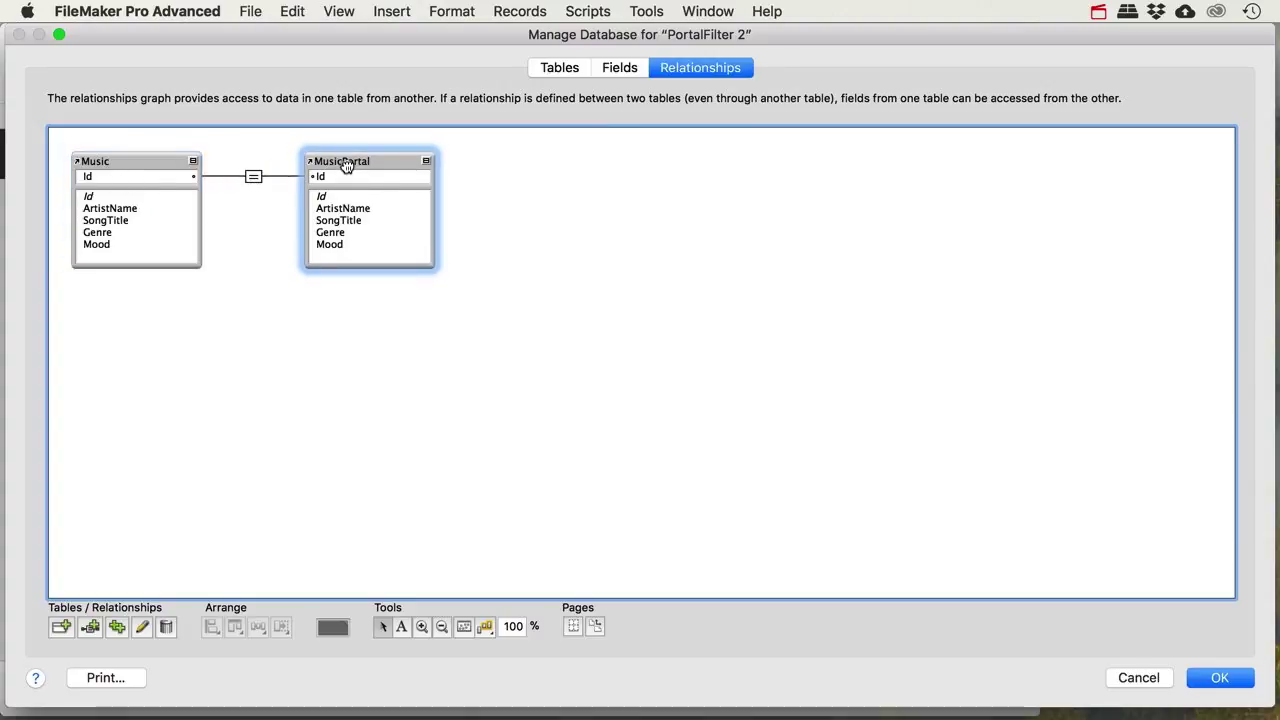
# Change the Id relationship between Music and MusicPortal to the x (Cartesian) operator and save the database changes
pyautogui.doubleClick(254, 179)
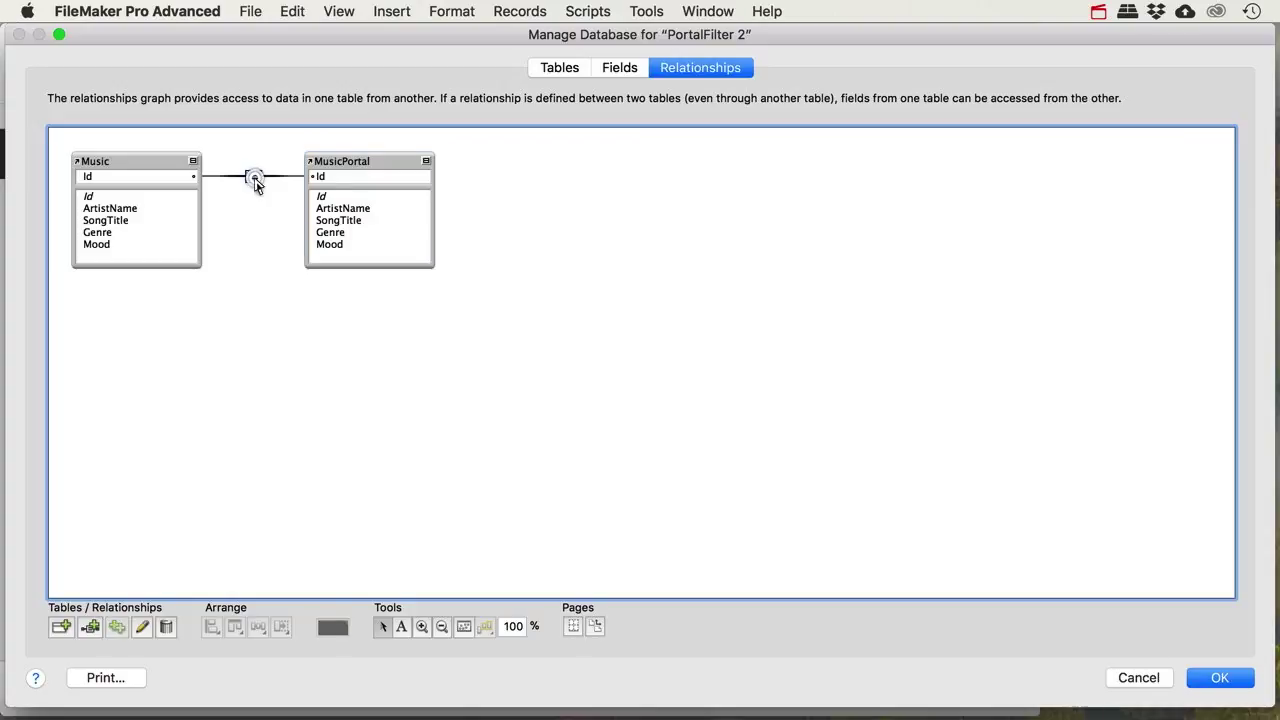
pyautogui.click(770, 236)
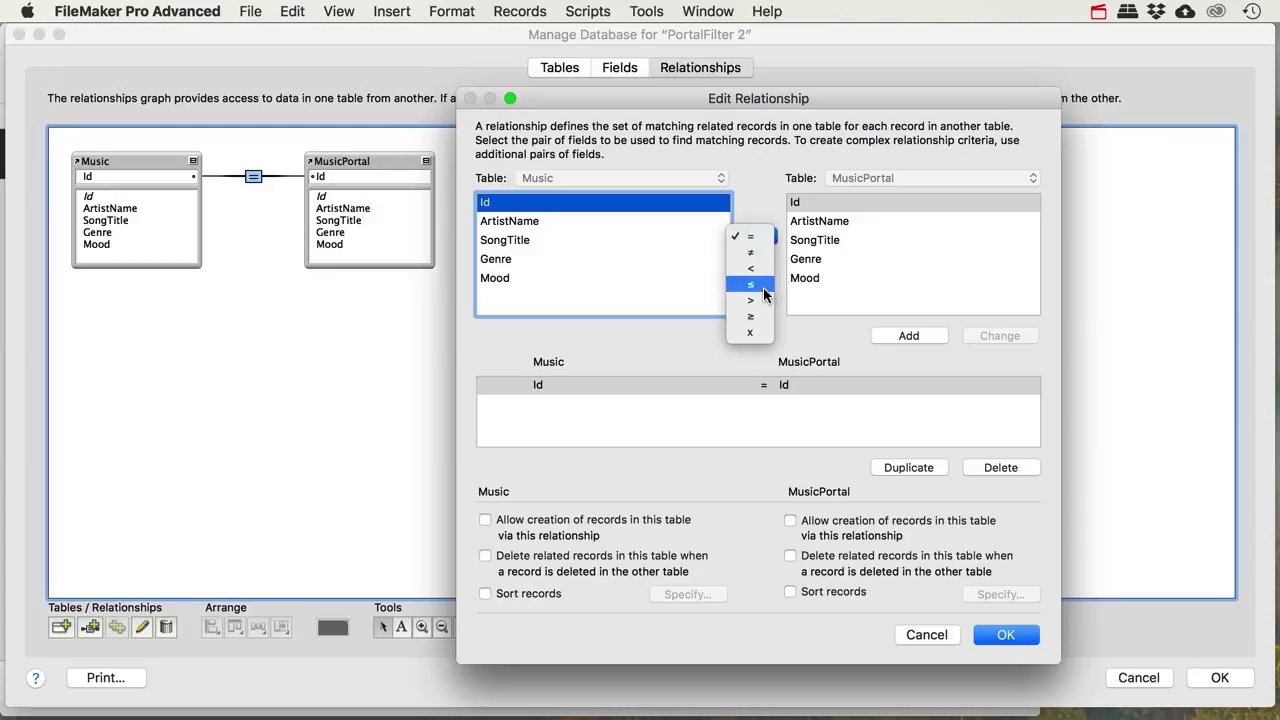
pyautogui.click(752, 334)
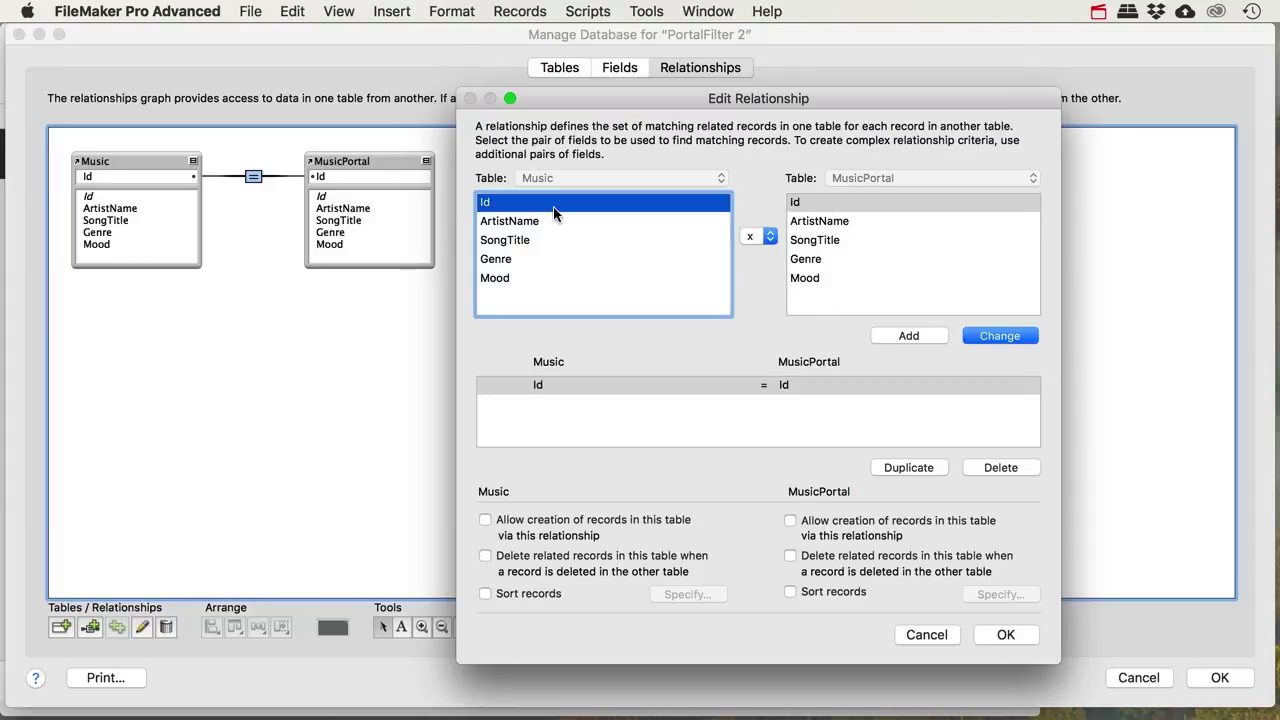
pyautogui.click(1005, 634)
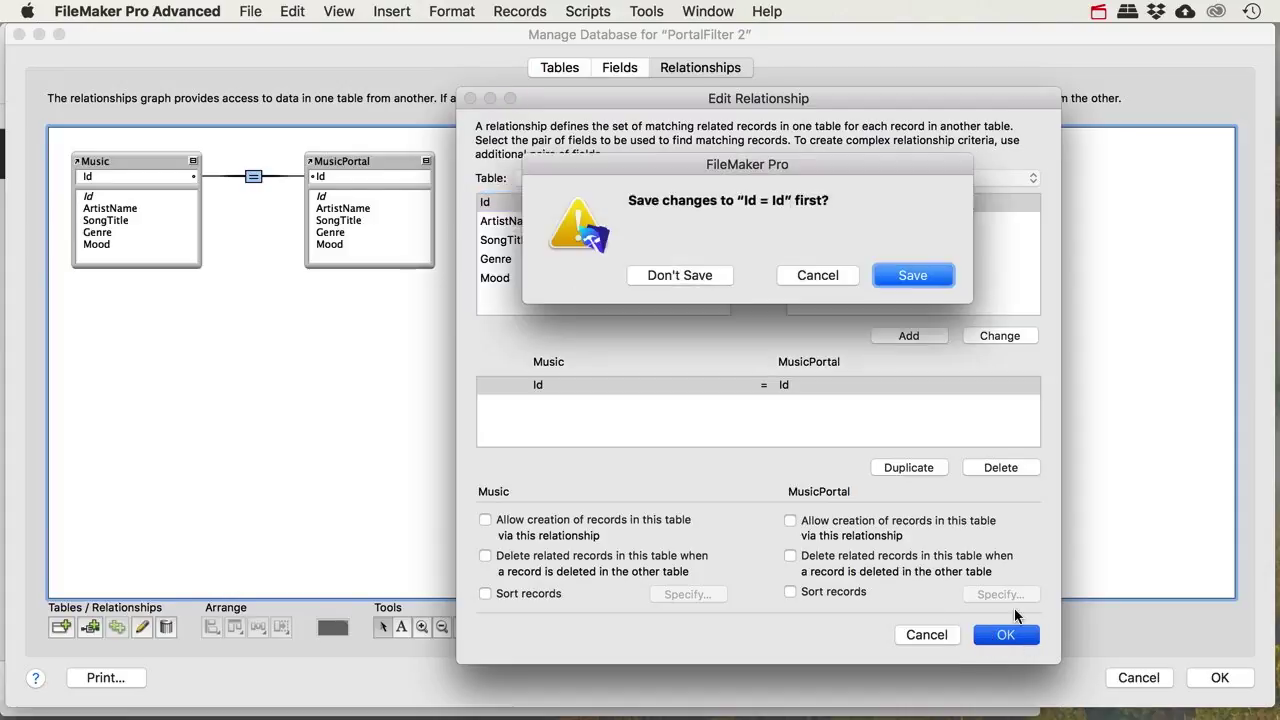
pyautogui.click(906, 274)
pyautogui.click(1210, 679)
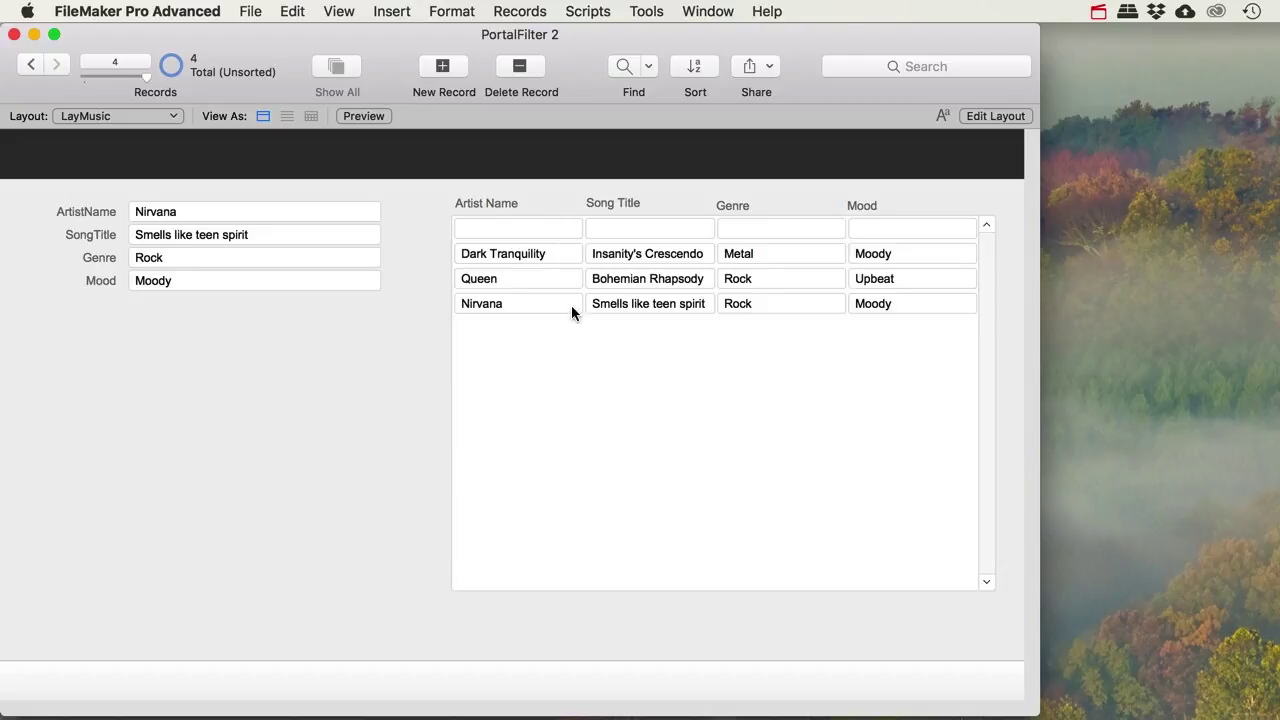
# Go back to the first record and enter Nightwish as its ArtistName
pyautogui.click(29, 66)
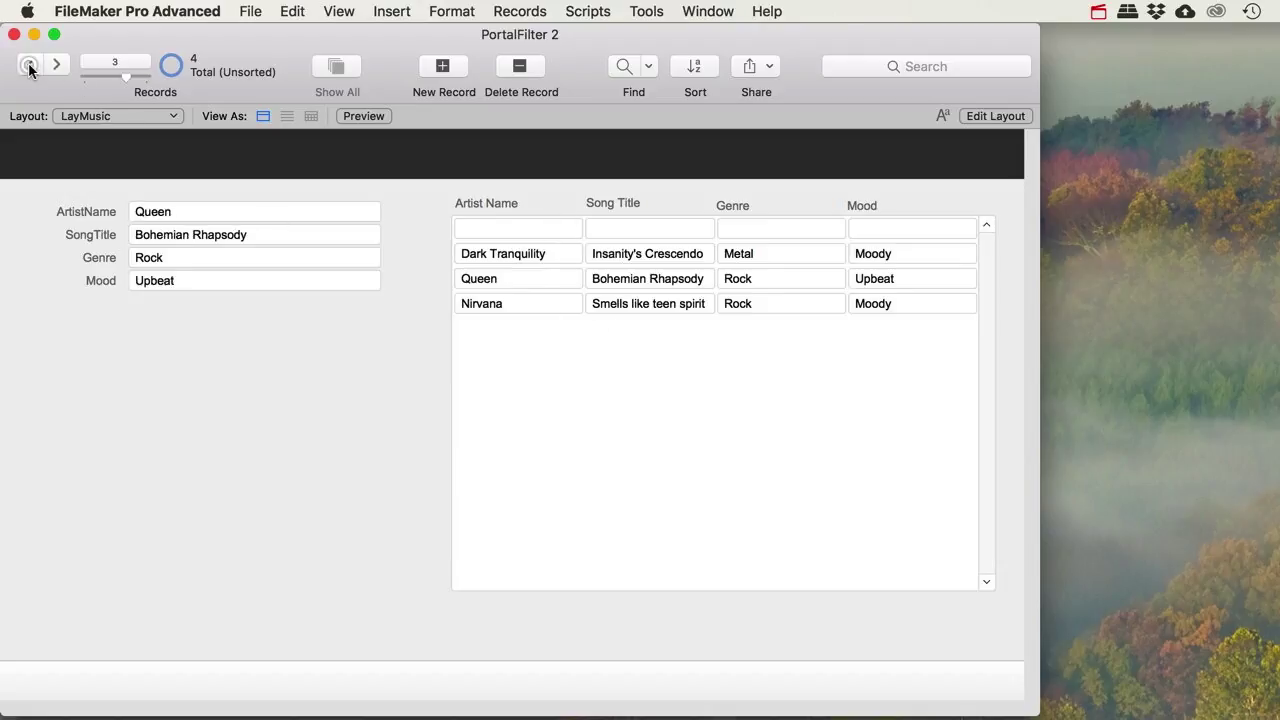
pyautogui.click(29, 66)
pyautogui.click(29, 66)
pyautogui.click(160, 211)
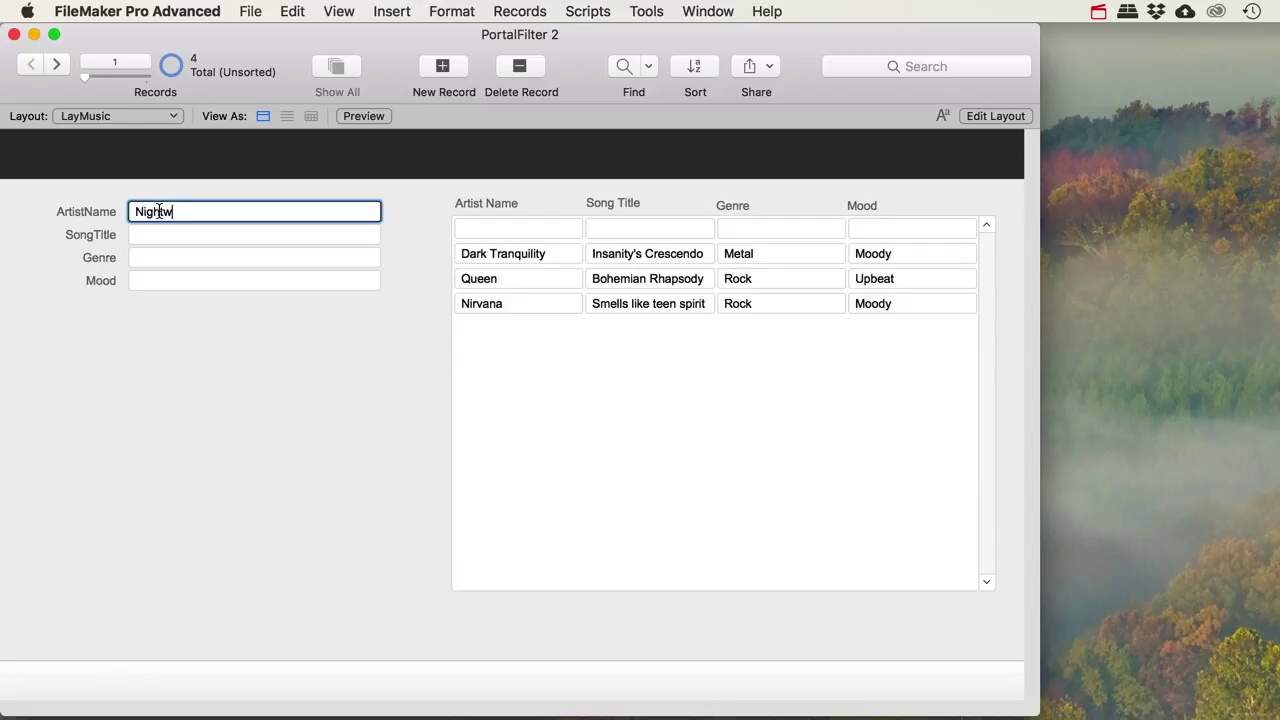
pyautogui.press('Tab')
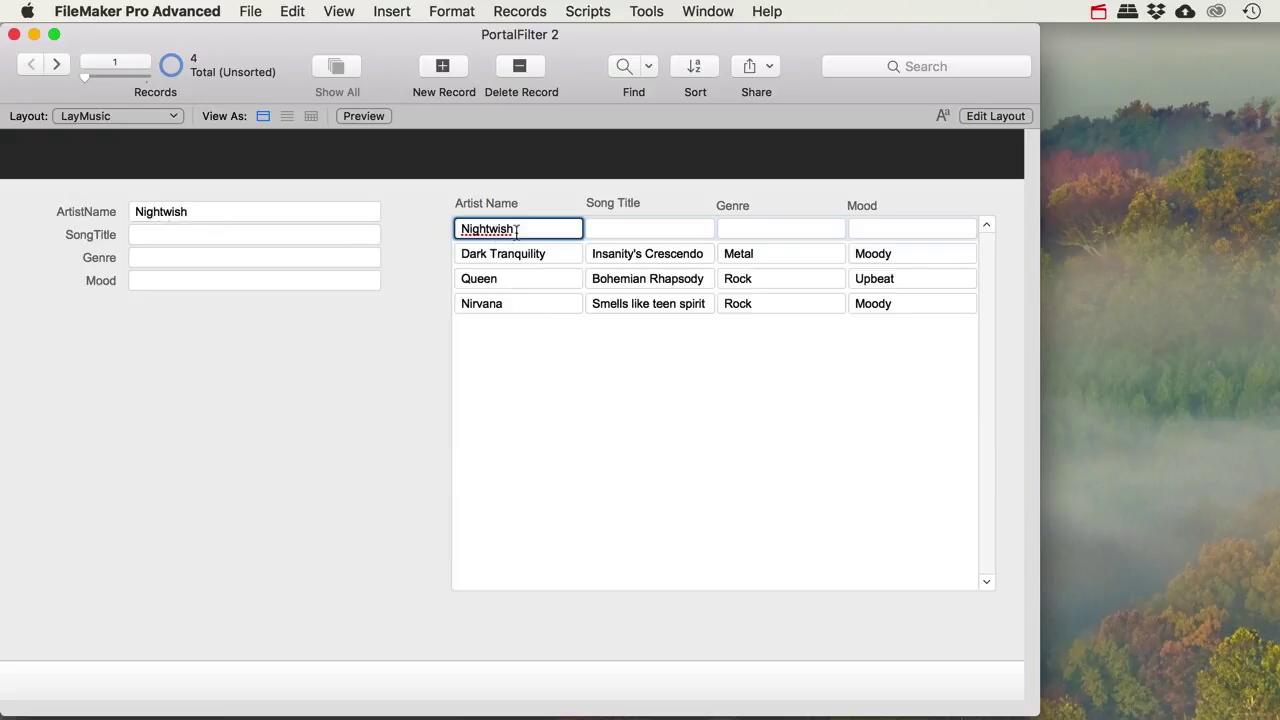
# Reset the layout's tab order to only the record's own ArtistName, SongTitle, Genre and Mood fields, and leave layout editing
pyautogui.click(1007, 116)
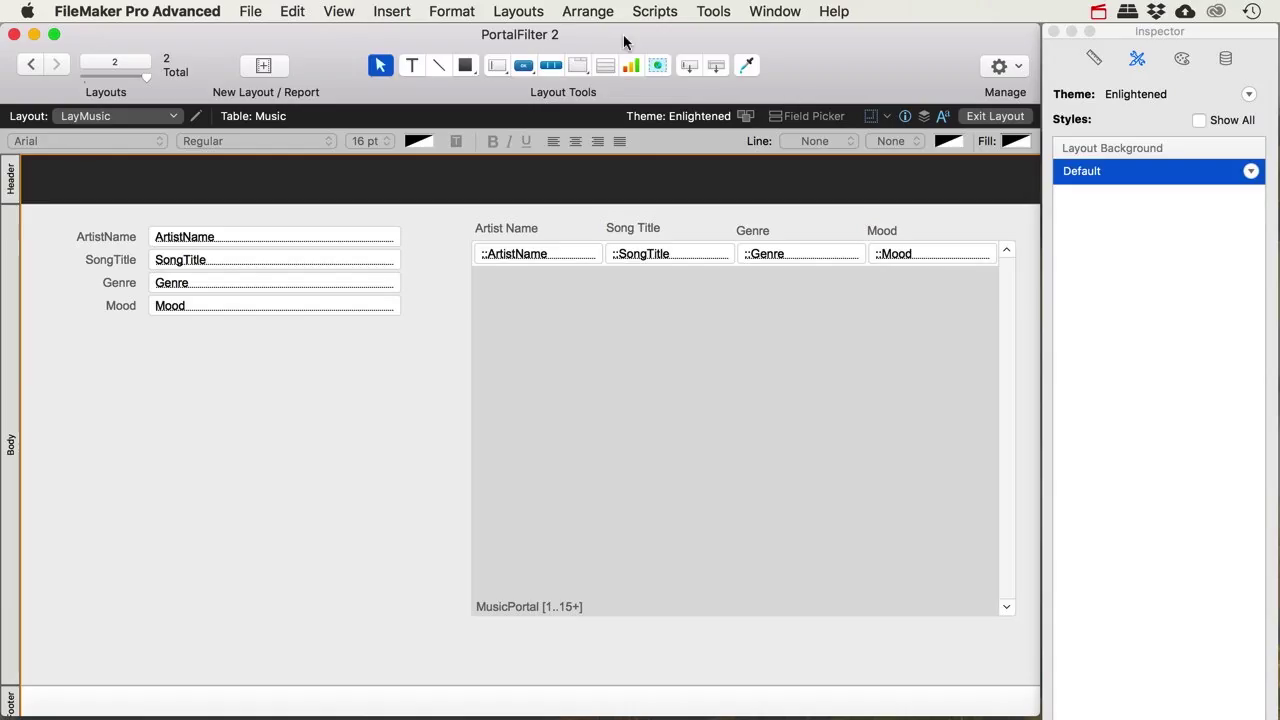
pyautogui.click(522, 10)
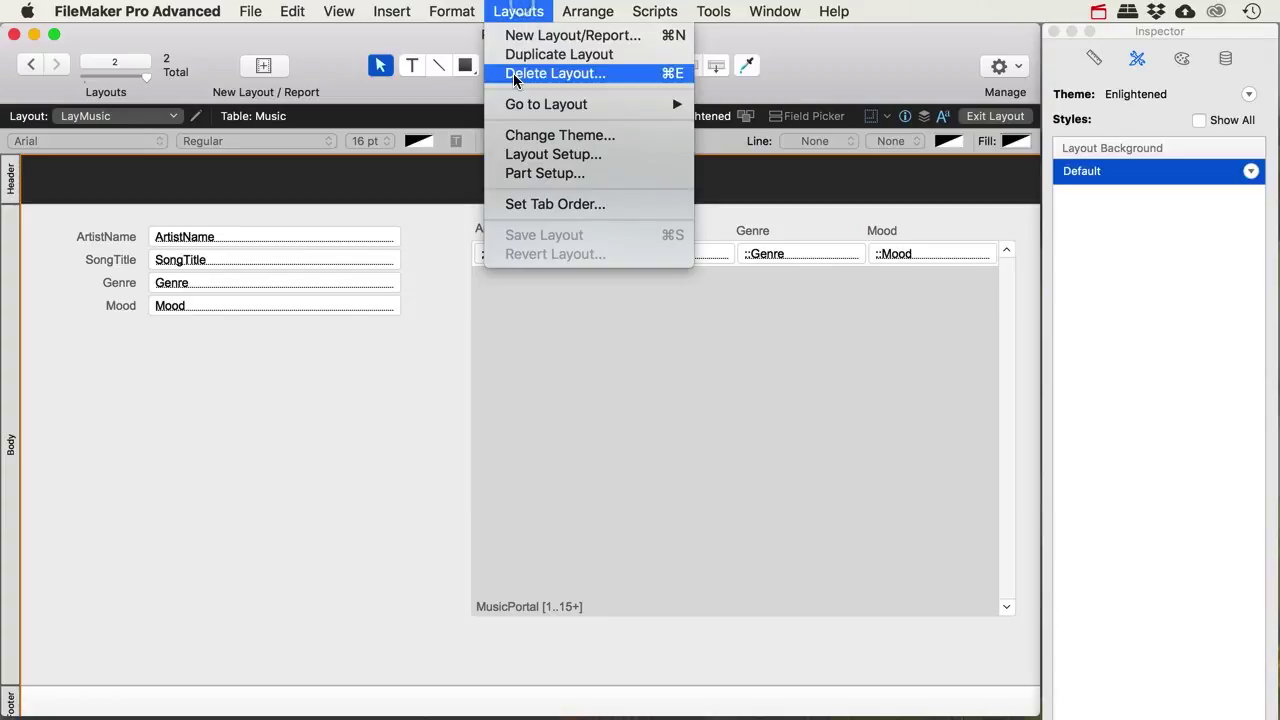
pyautogui.click(540, 203)
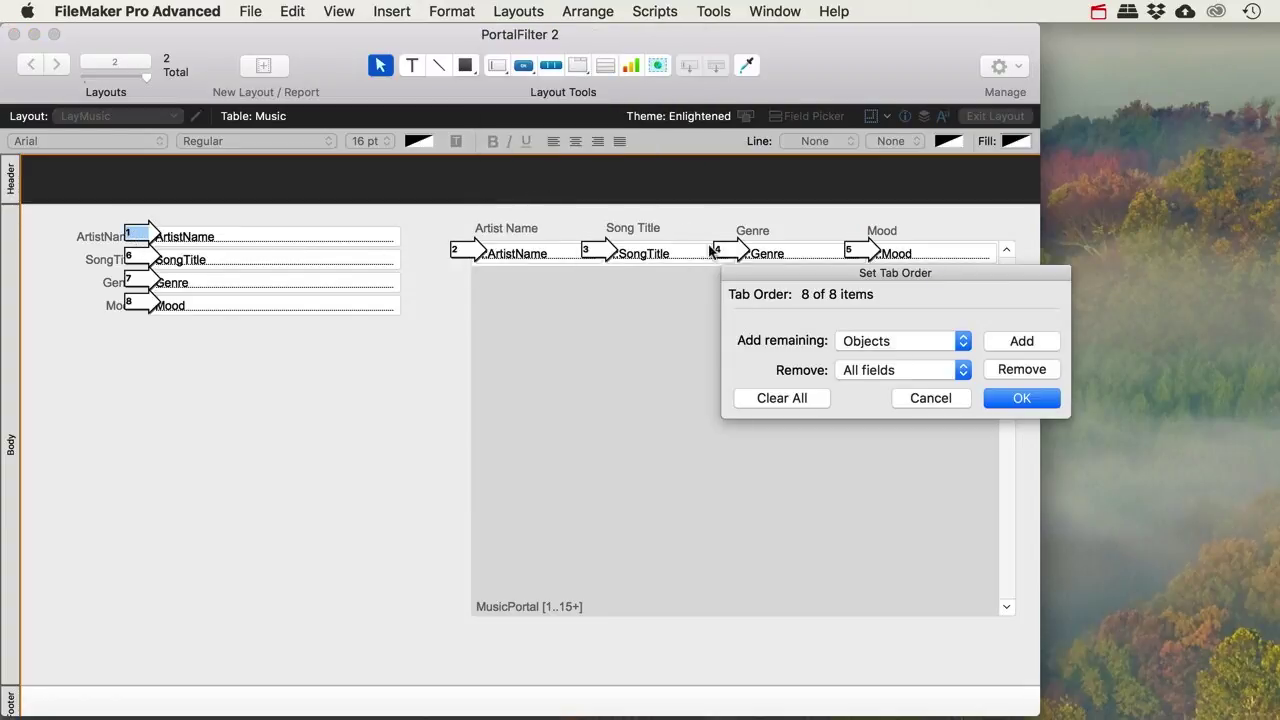
pyautogui.click(783, 398)
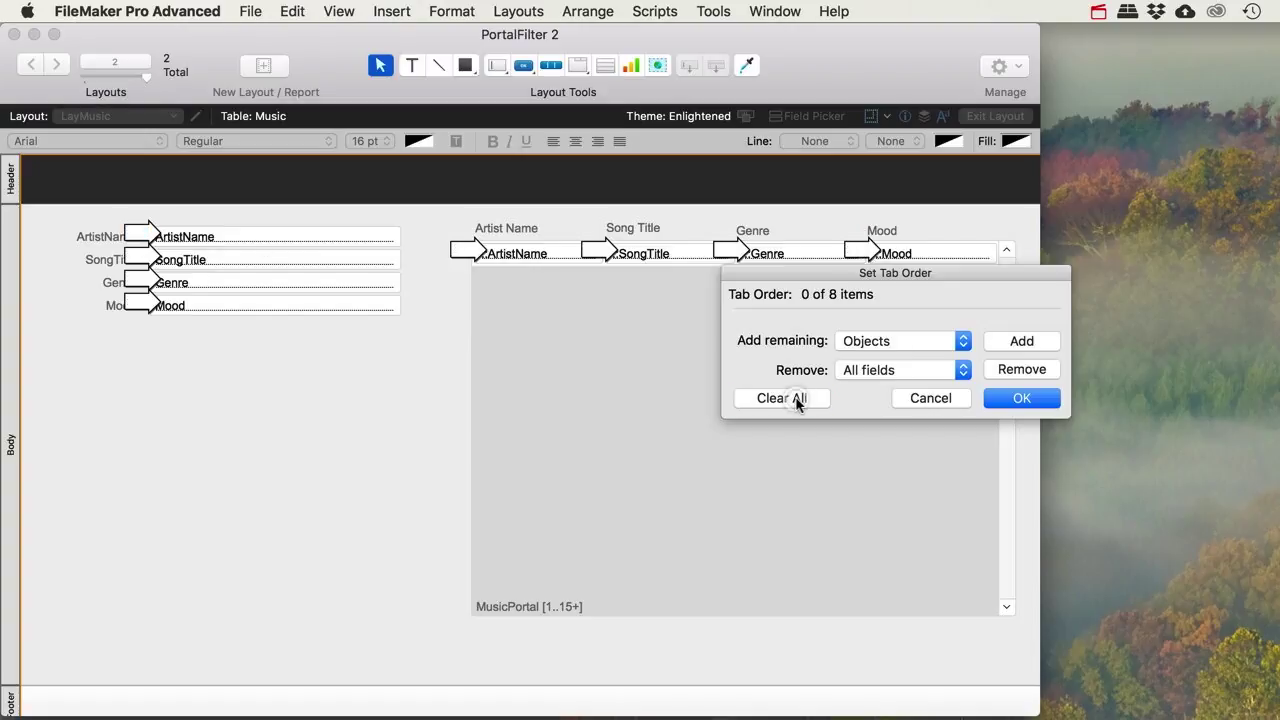
pyautogui.click(140, 235)
pyautogui.click(140, 235)
pyautogui.click(140, 258)
pyautogui.click(140, 282)
pyautogui.click(140, 305)
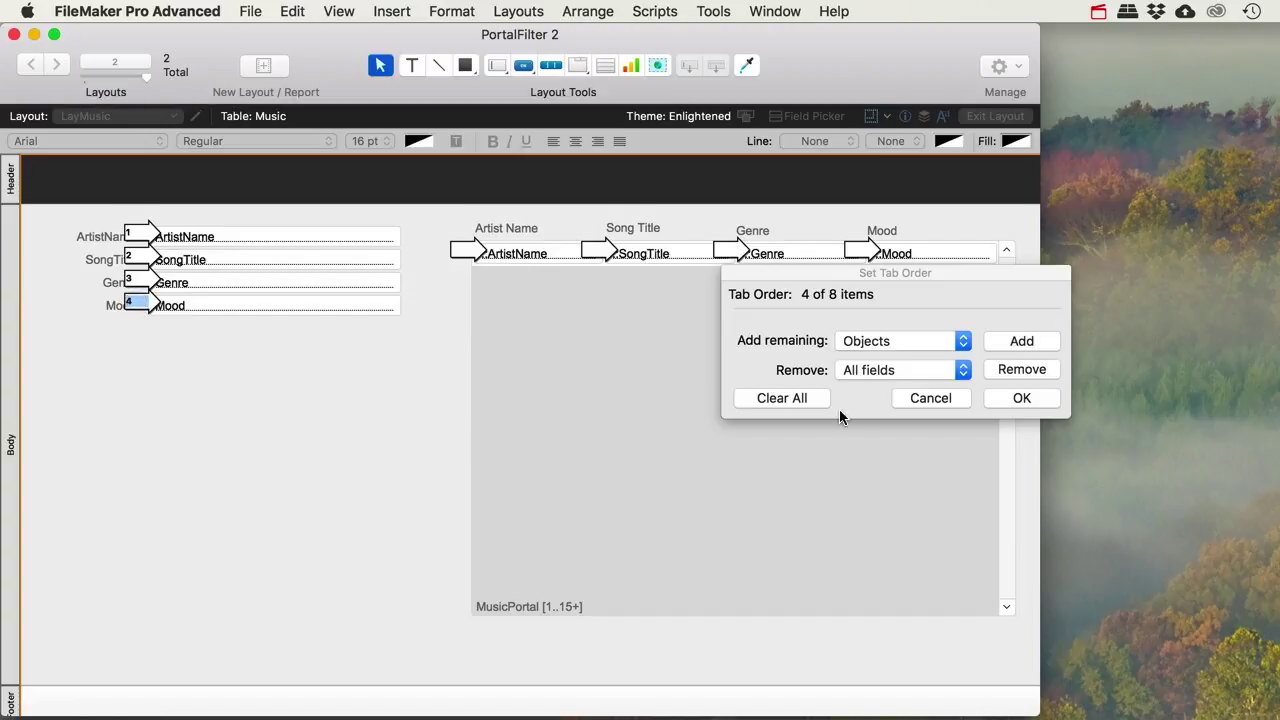
pyautogui.click(1021, 398)
pyautogui.click(994, 118)
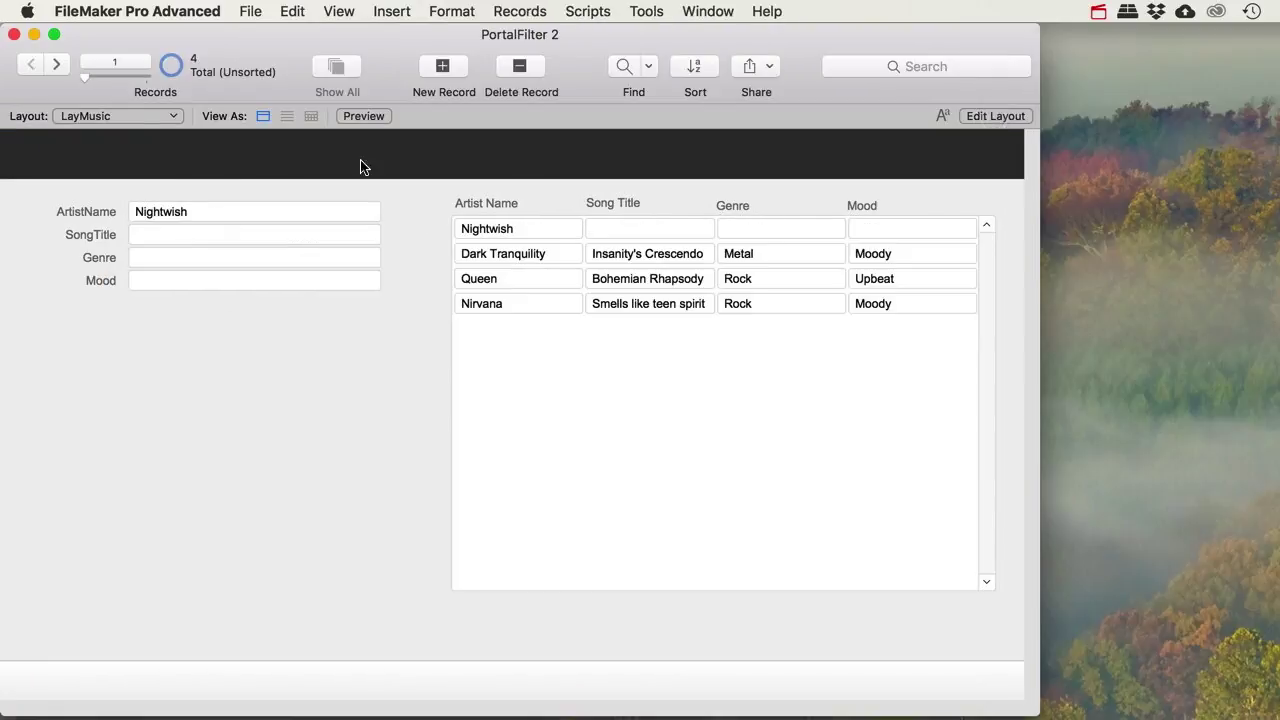
# Complete the Nightwish record with the SongTitle Dark Chest of Wonders, Genre Metal and Mood Theatrical
pyautogui.click(199, 234)
pyautogui.write('Dark Chest of')
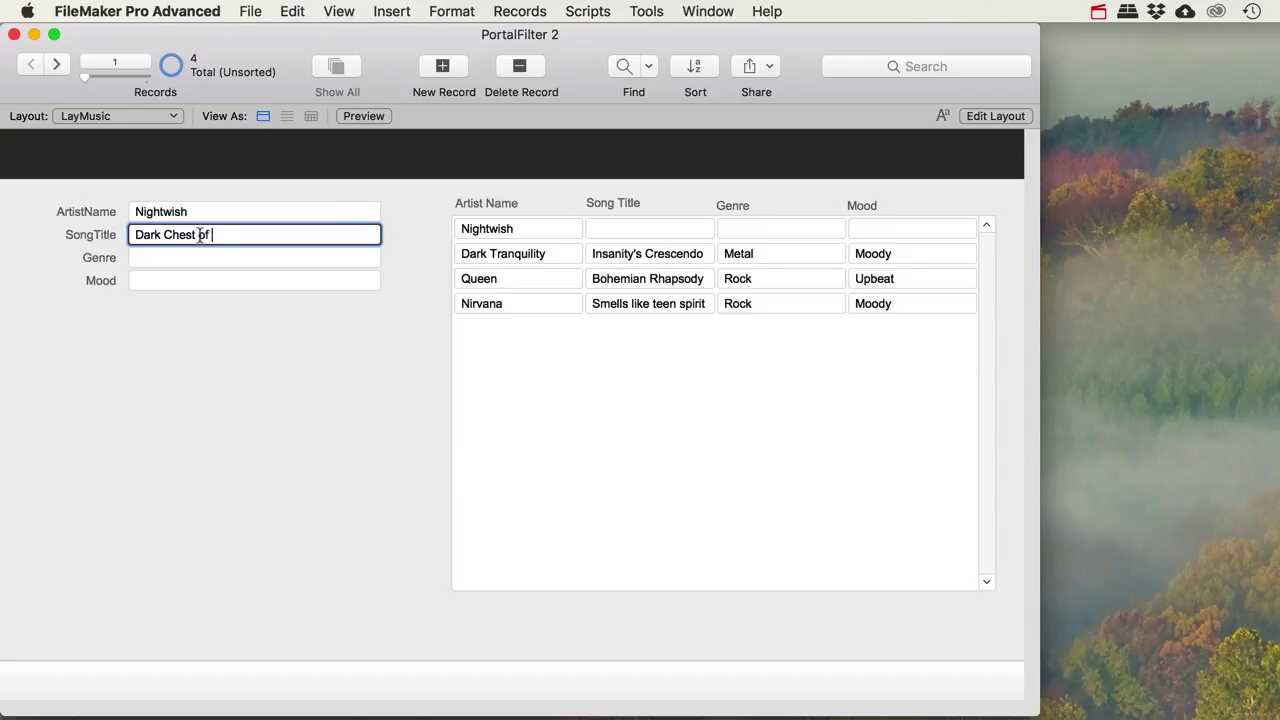
pyautogui.write(' Wonders')
pyautogui.press('Tab')
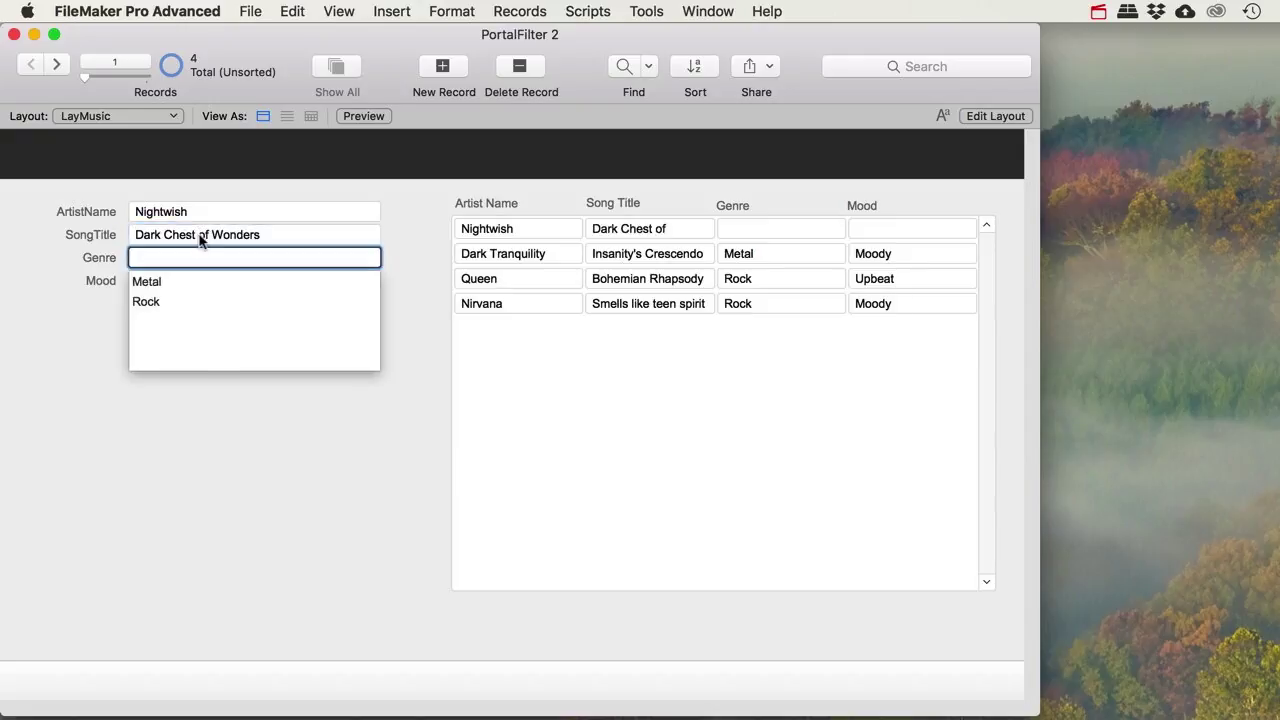
pyautogui.click(156, 282)
pyautogui.click(162, 284)
pyautogui.press('Escape')
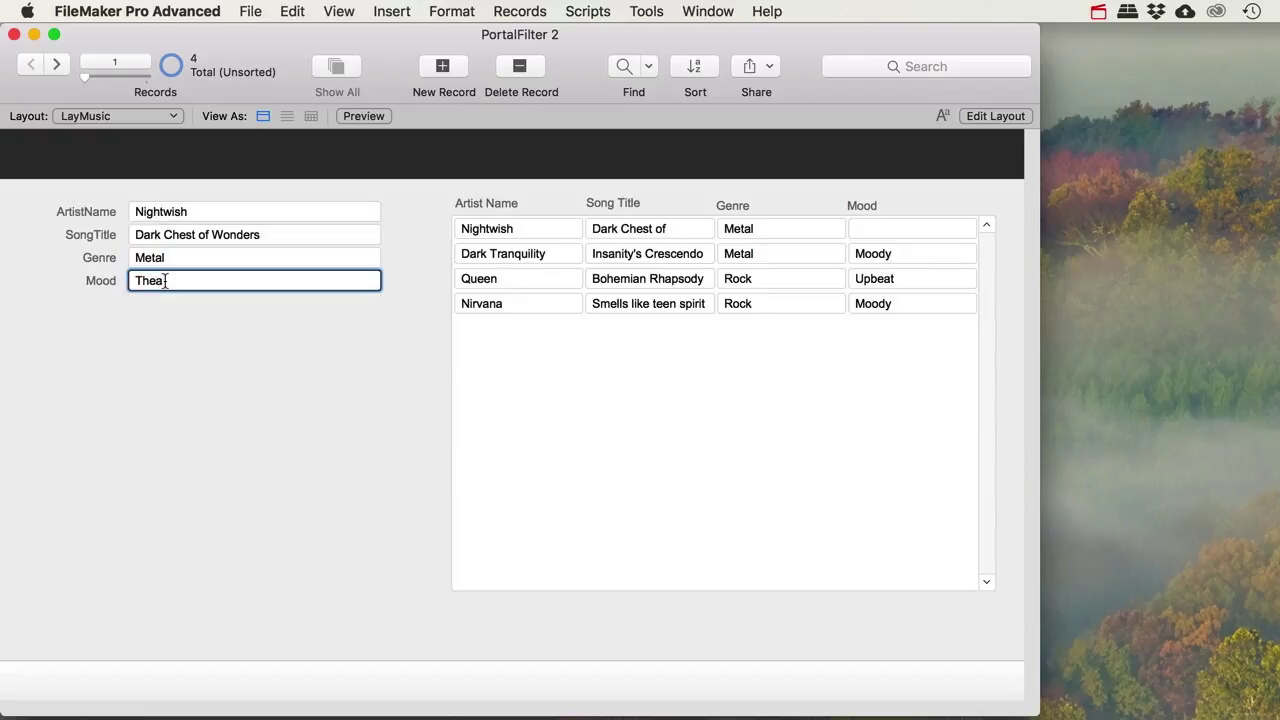
pyautogui.click(133, 323)
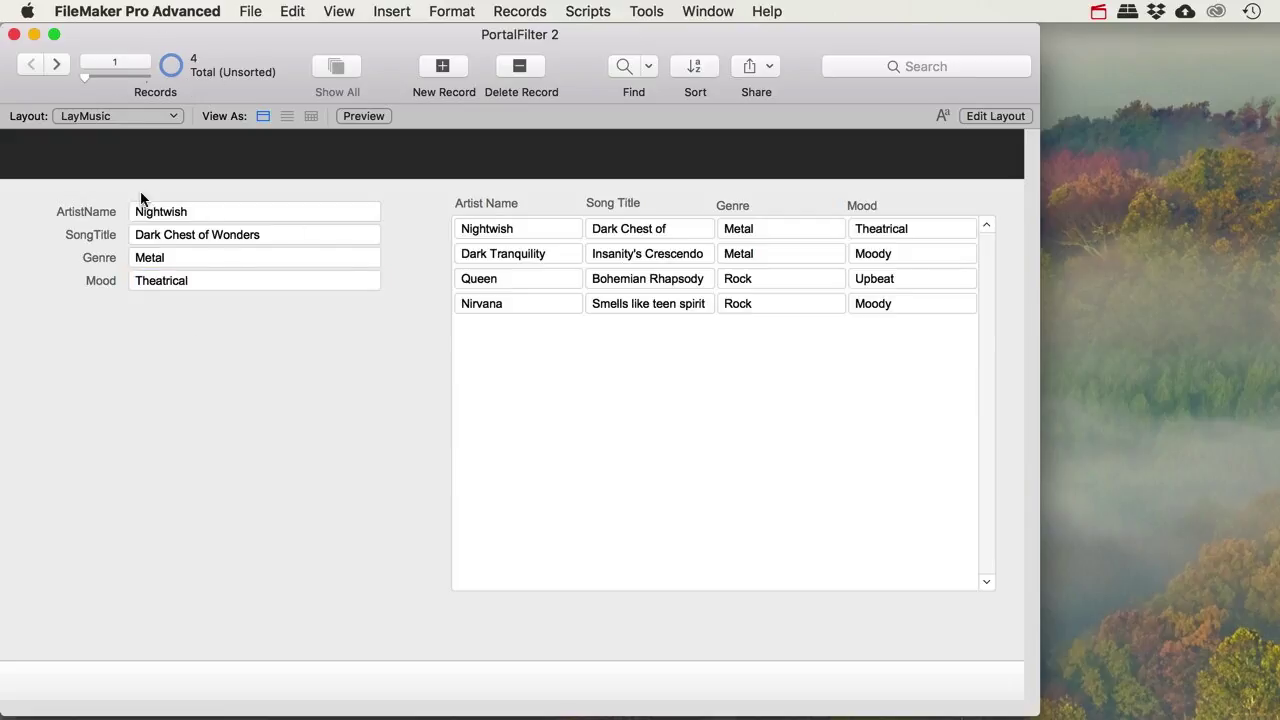
# Browse through the music records and compare each current record with the rows listed in the portal
pyautogui.click(57, 65)
pyautogui.click(57, 65)
pyautogui.click(57, 65)
pyautogui.click(31, 64)
pyautogui.click(48, 65)
pyautogui.click(48, 65)
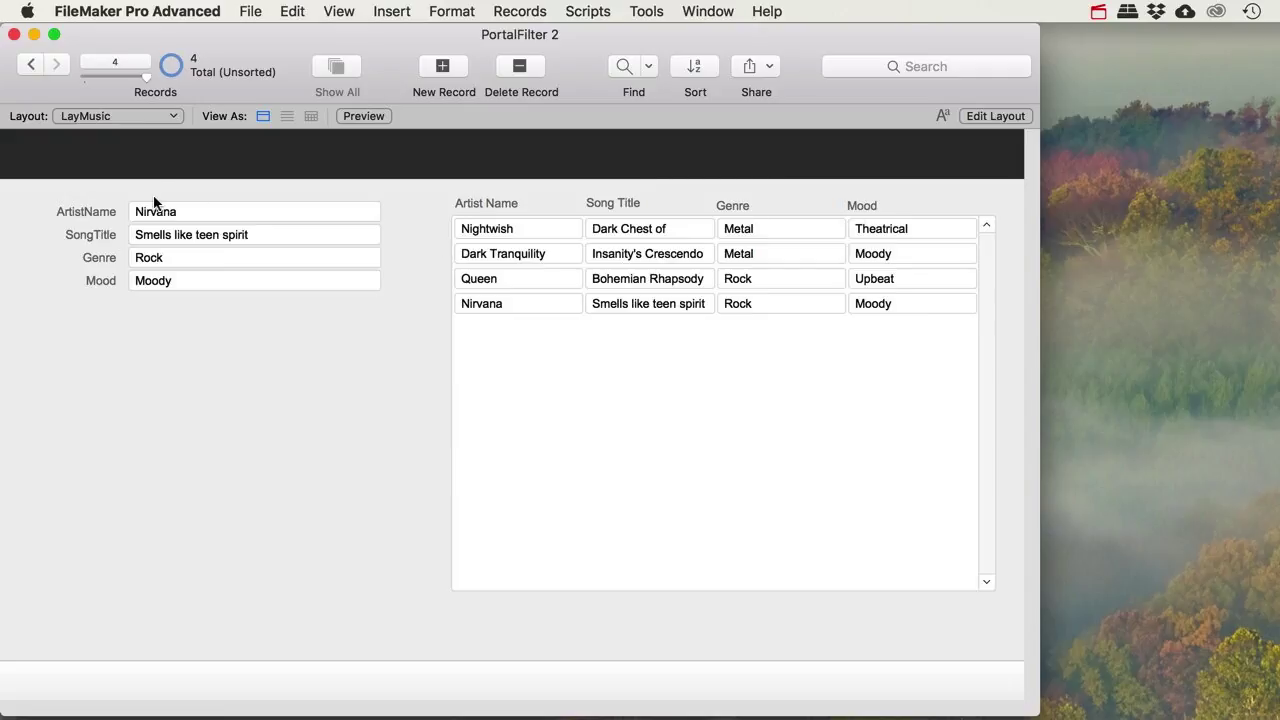
pyautogui.click(34, 66)
pyautogui.click(34, 65)
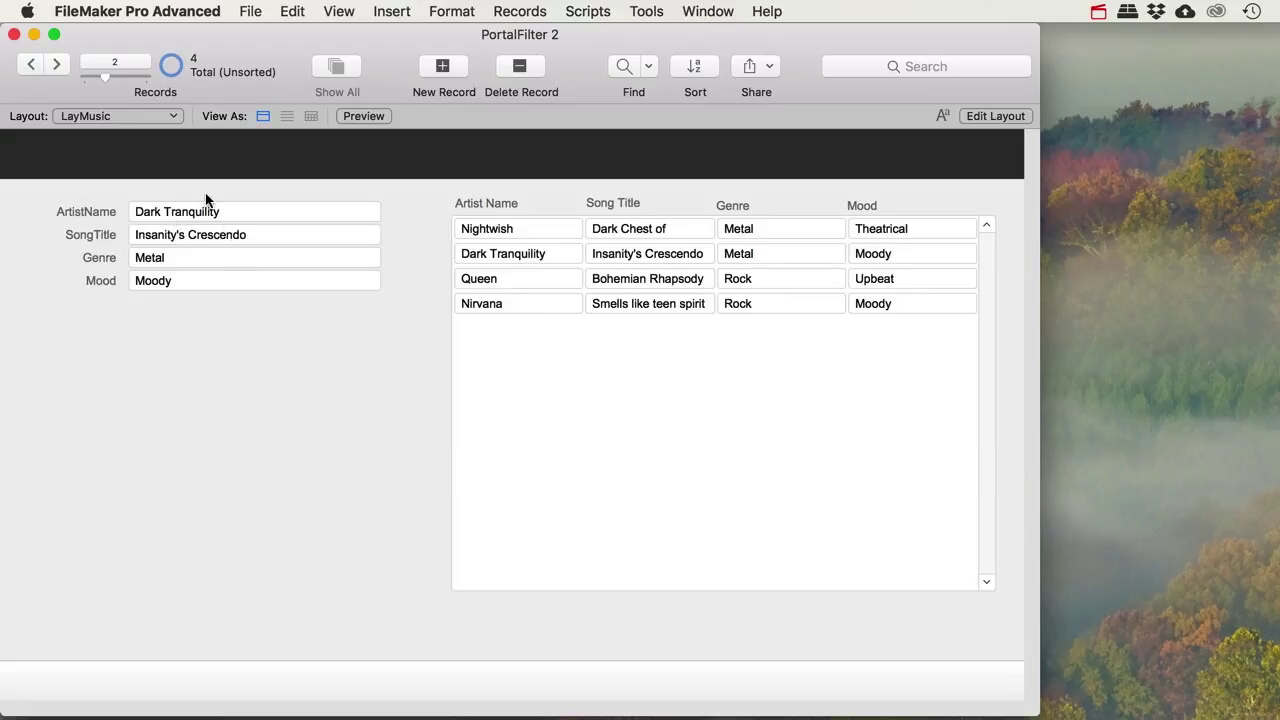
pyautogui.click(259, 211)
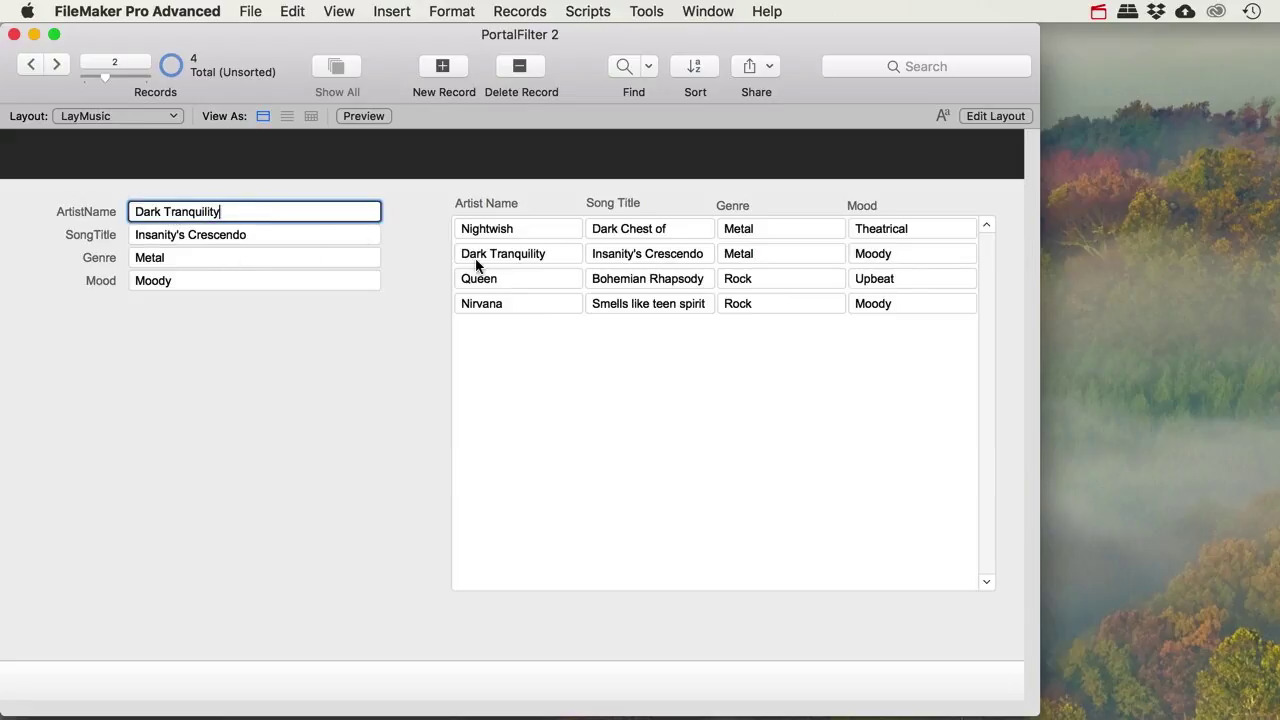
pyautogui.click(563, 253)
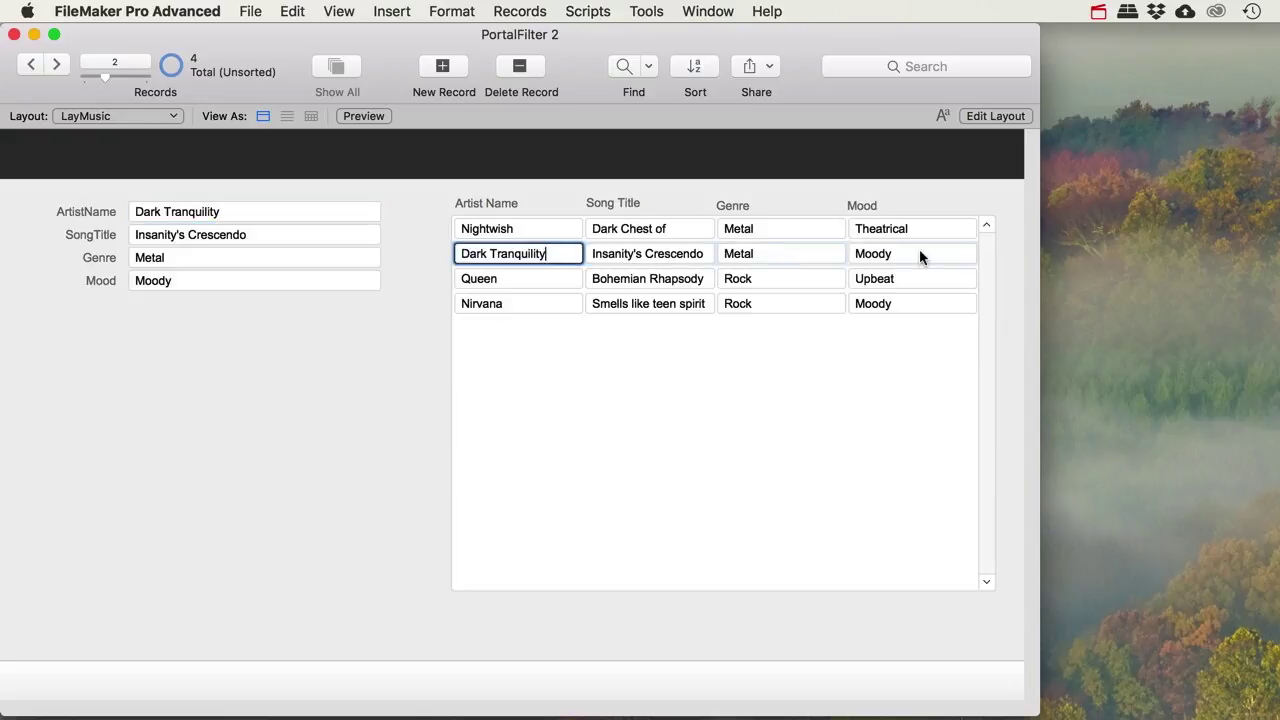
# Set the Id relationship between Music and MusicPortal to the ≠ operator and save the database changes
pyautogui.click(250, 11)
pyautogui.moveTo(455, 191)
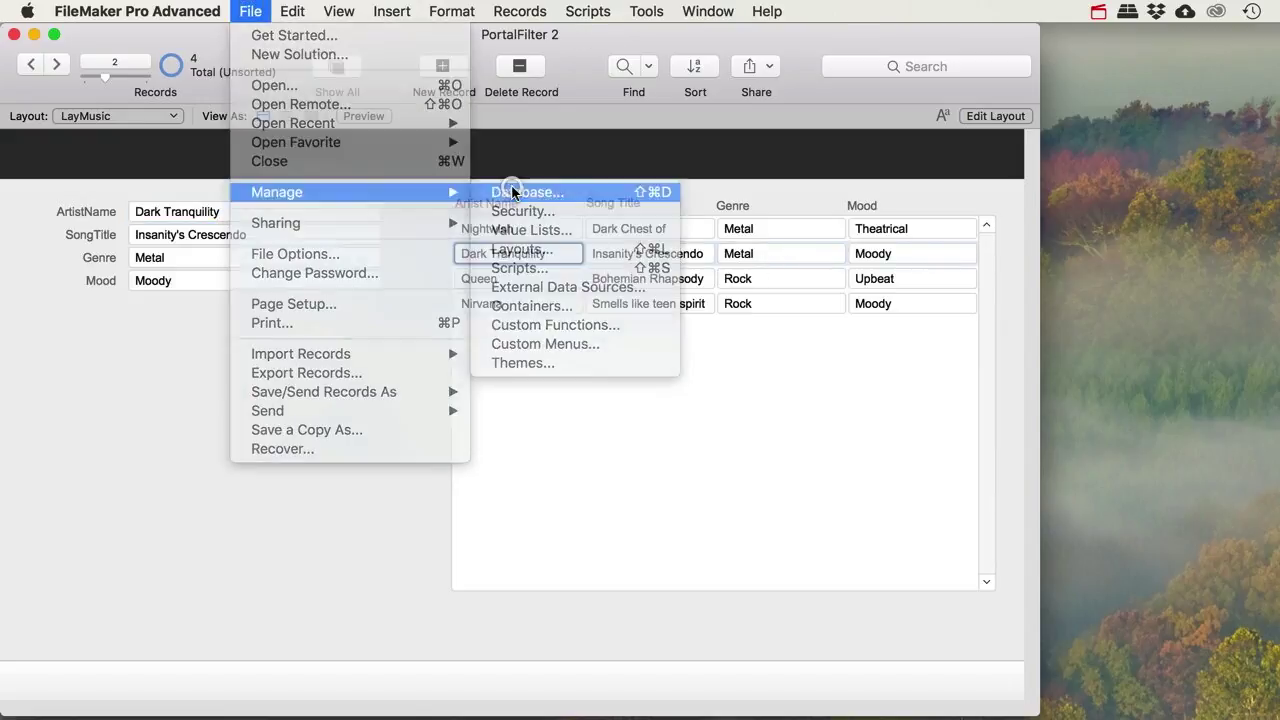
pyautogui.click(510, 191)
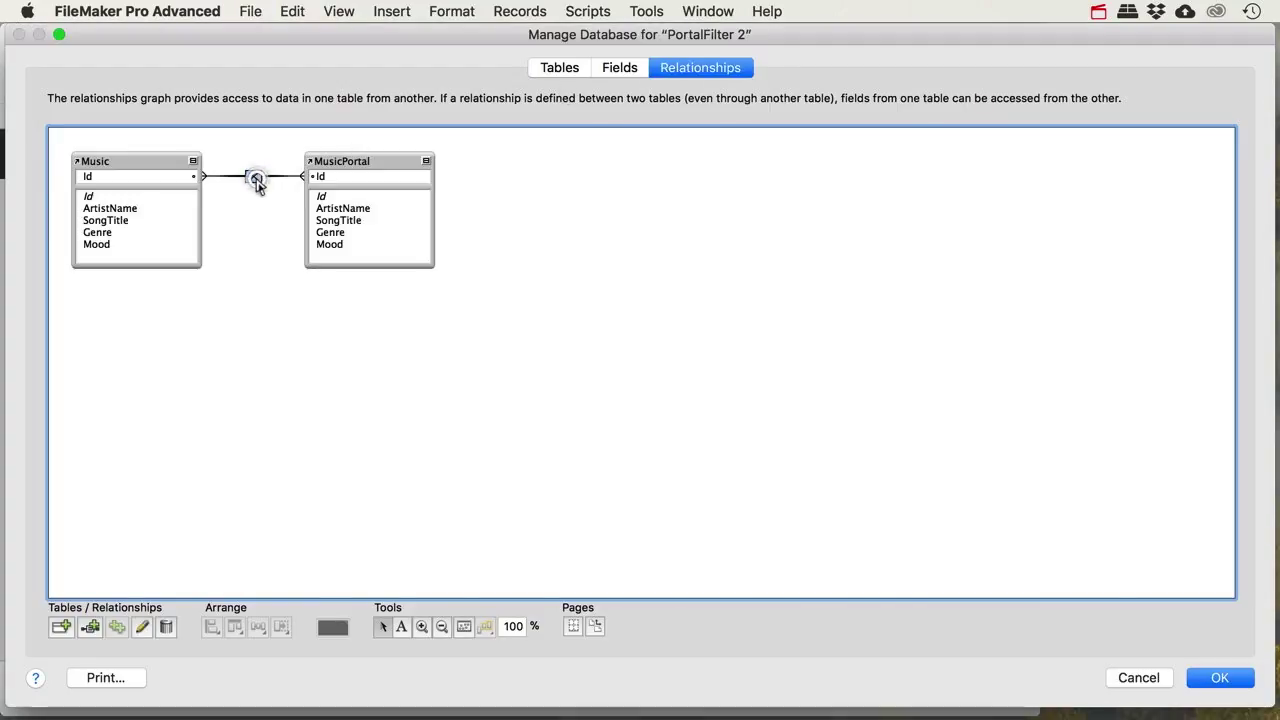
pyautogui.doubleClick(253, 178)
pyautogui.click(768, 238)
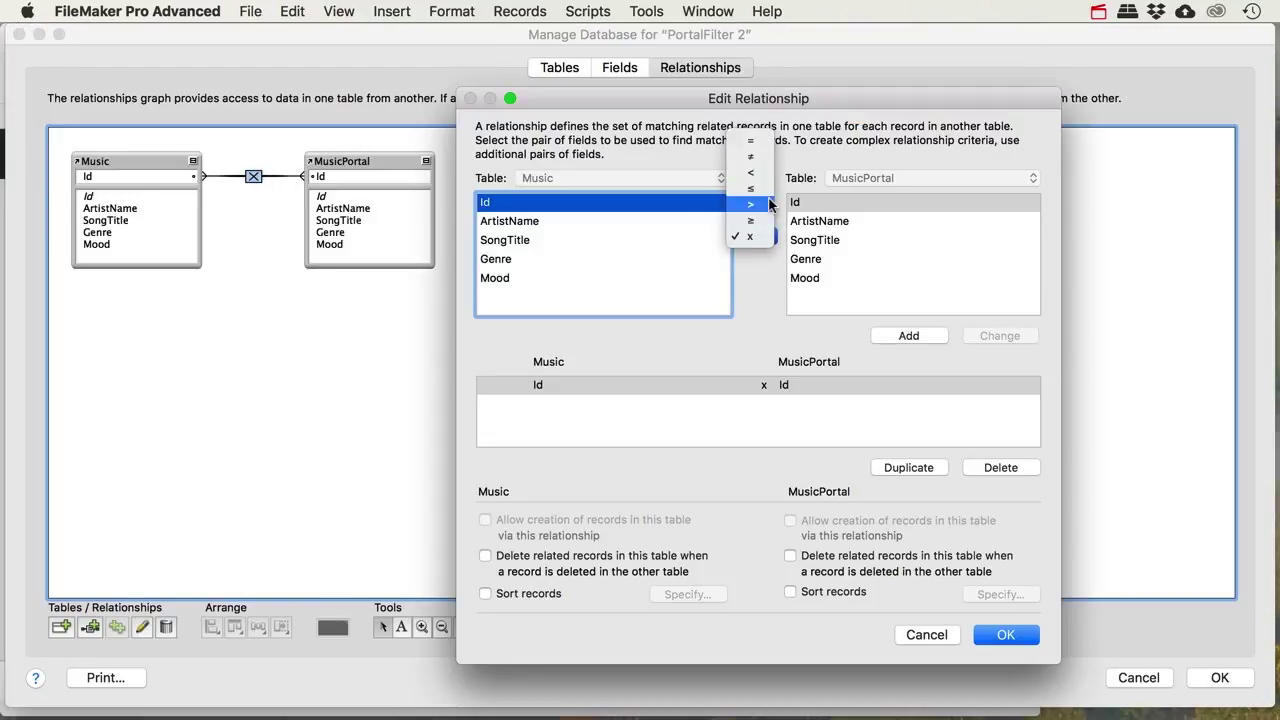
pyautogui.click(766, 157)
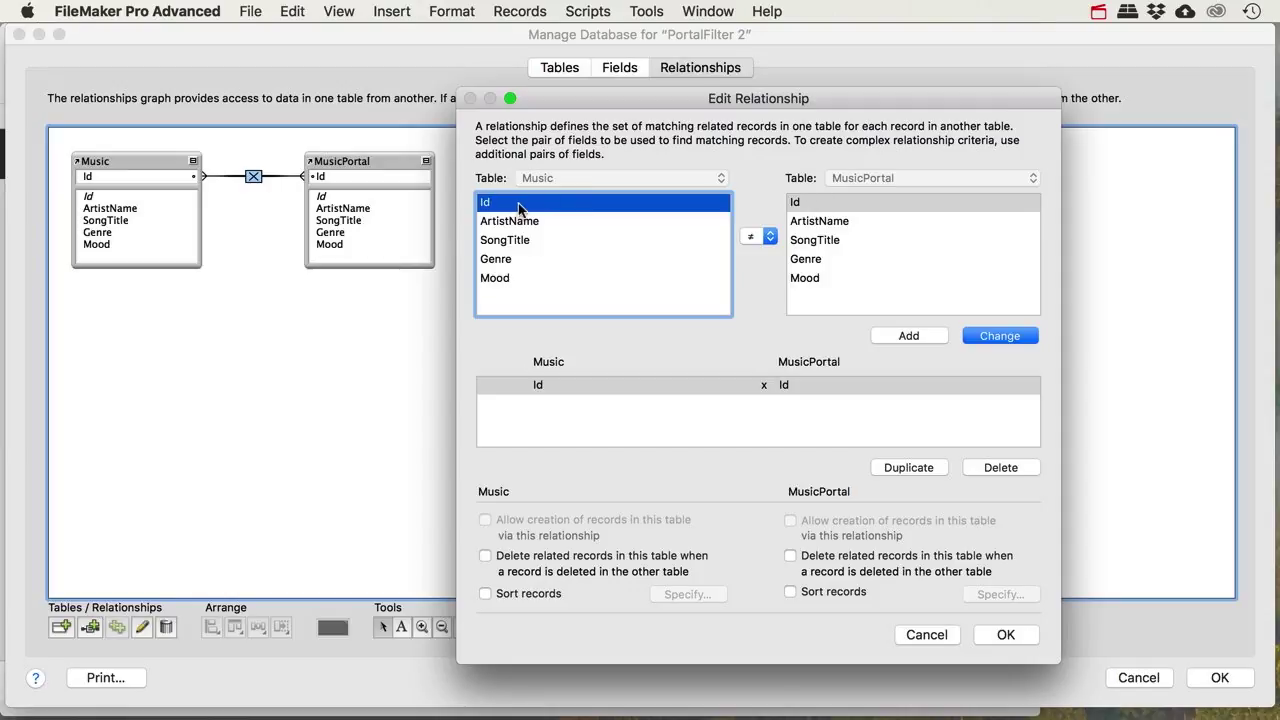
pyautogui.click(1004, 635)
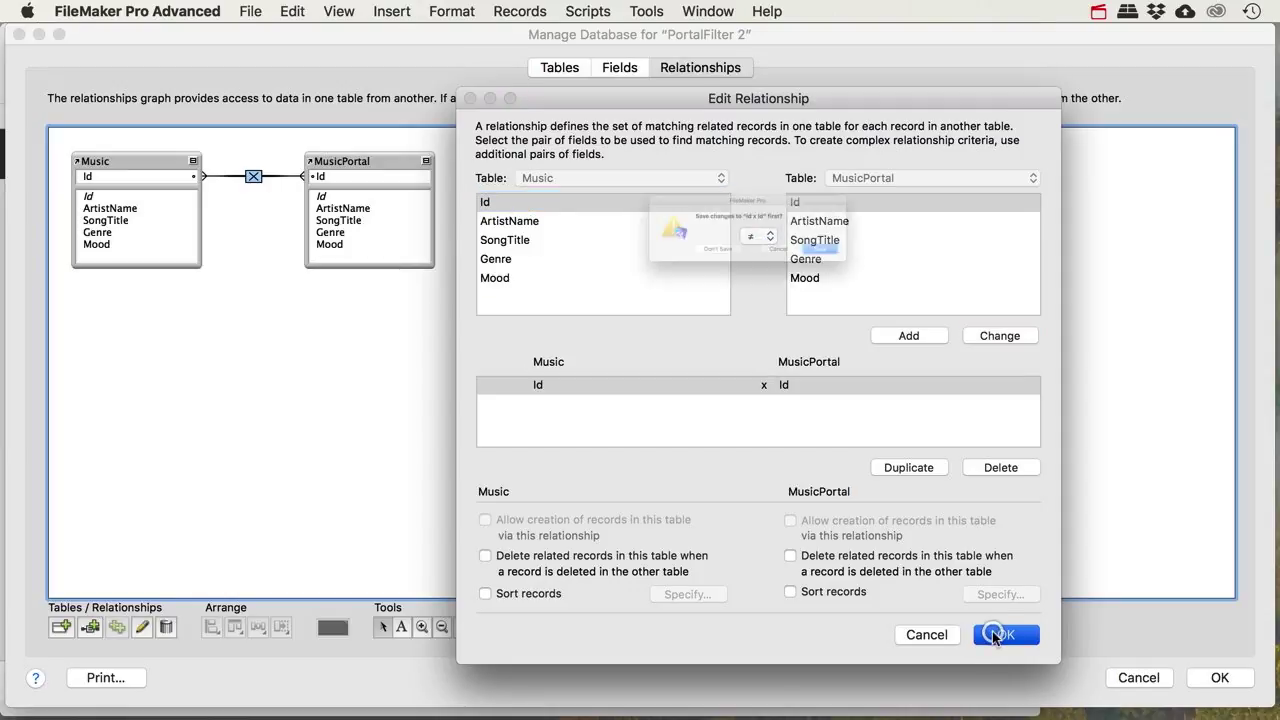
pyautogui.click(909, 275)
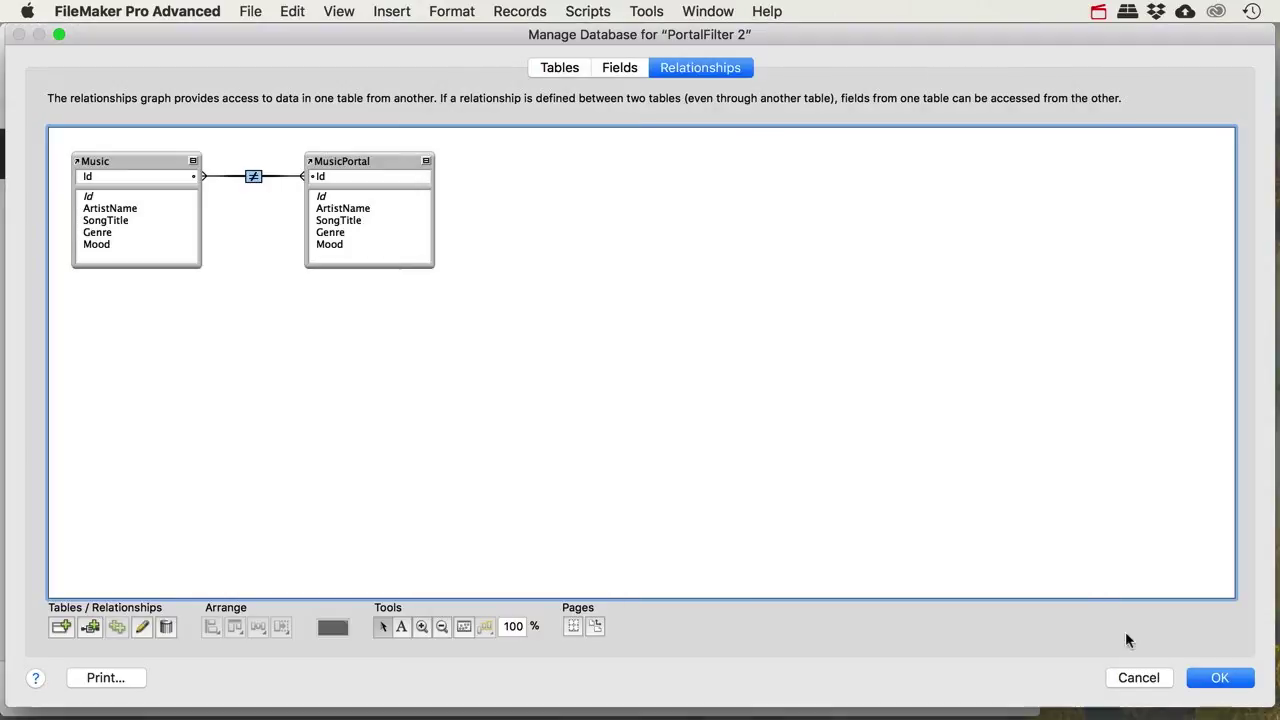
pyautogui.click(1203, 679)
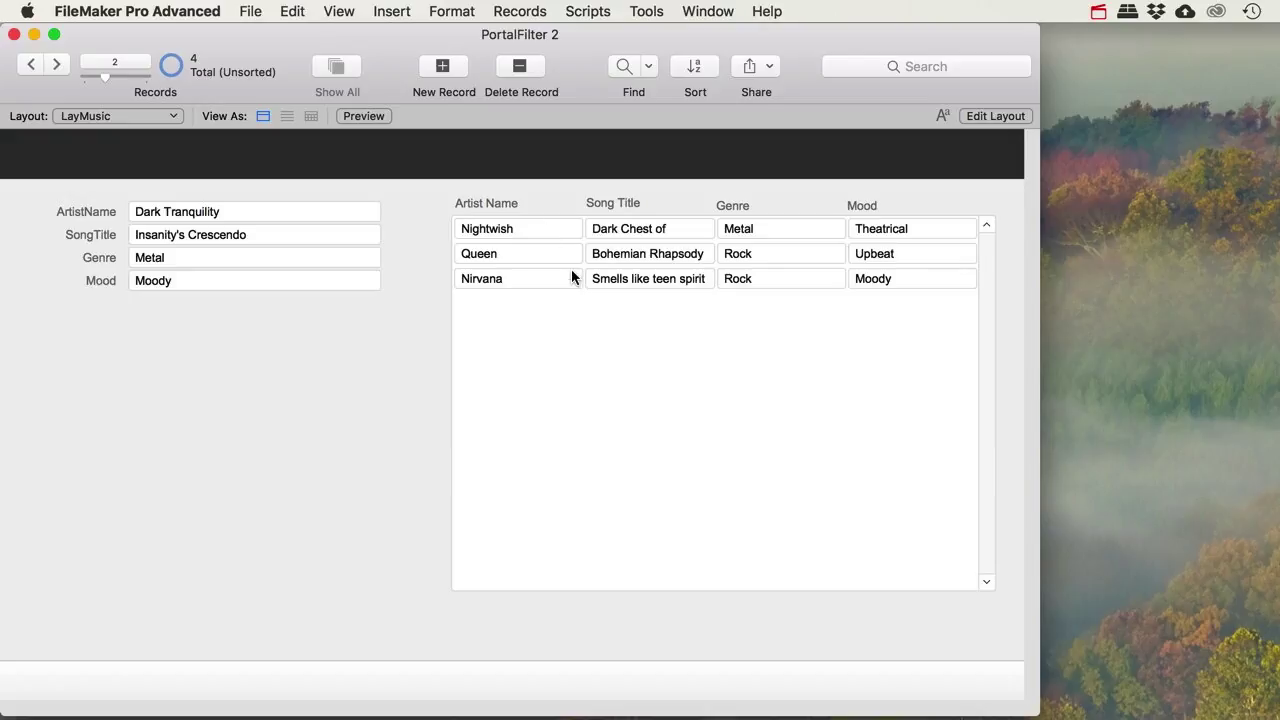
# Browse all records to check whether the portal leaves out the current song, and examine the record's Genre and Mood
pyautogui.click(56, 65)
pyautogui.click(56, 65)
pyautogui.click(31, 64)
pyautogui.click(31, 64)
pyautogui.click(31, 64)
pyautogui.click(50, 66)
pyautogui.click(50, 67)
pyautogui.click(50, 67)
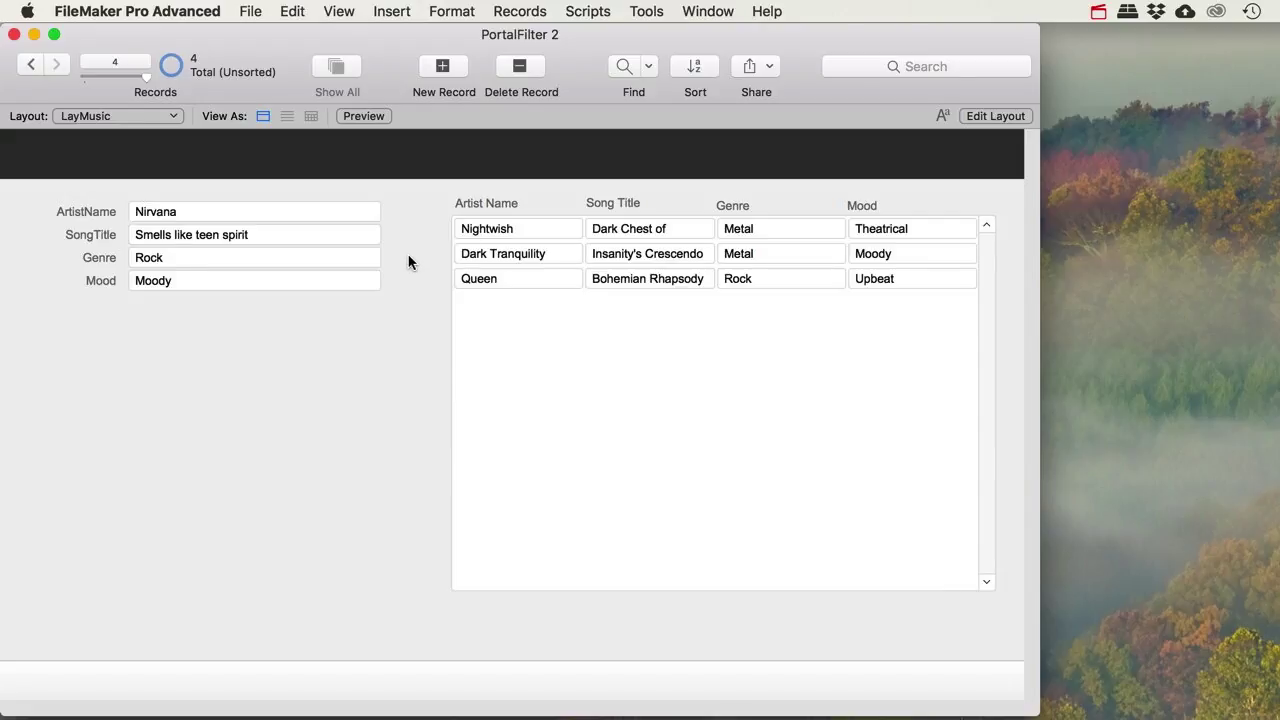
pyautogui.click(171, 258)
pyautogui.click(112, 293)
# Edit the LayMusic layout and turn on record filtering in the MusicPortal portal's setup
pyautogui.click(994, 116)
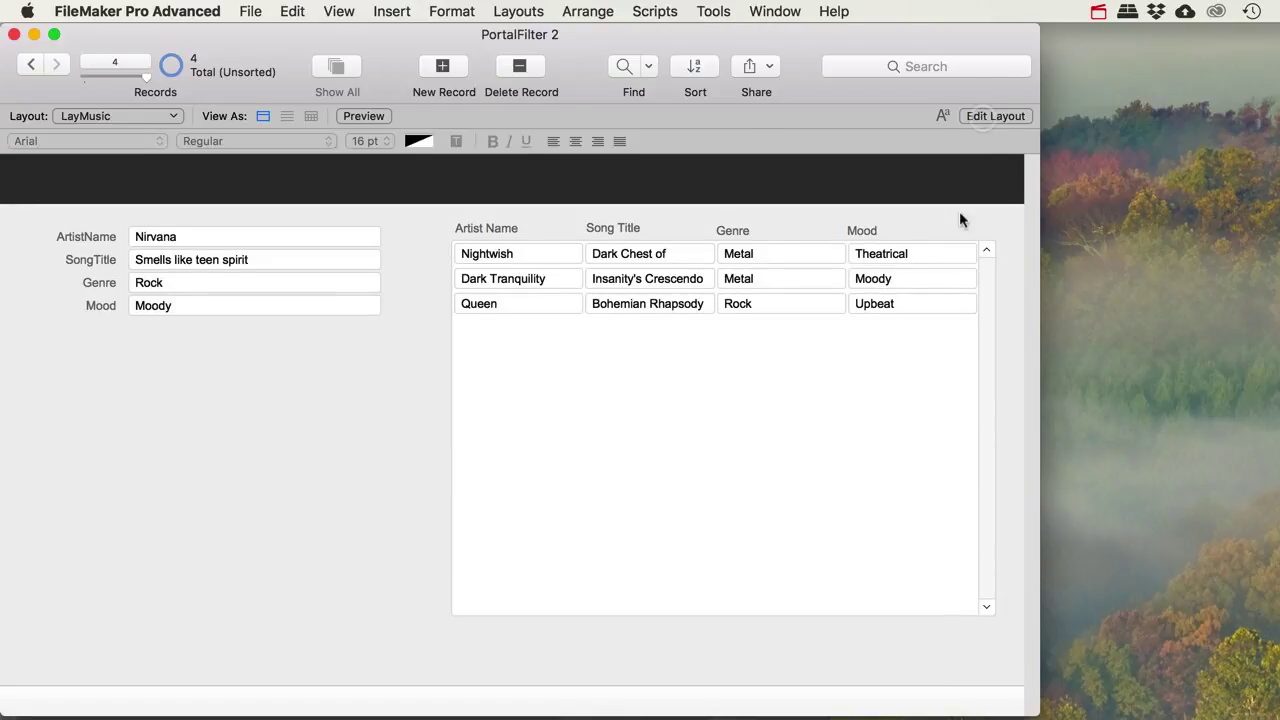
pyautogui.doubleClick(773, 308)
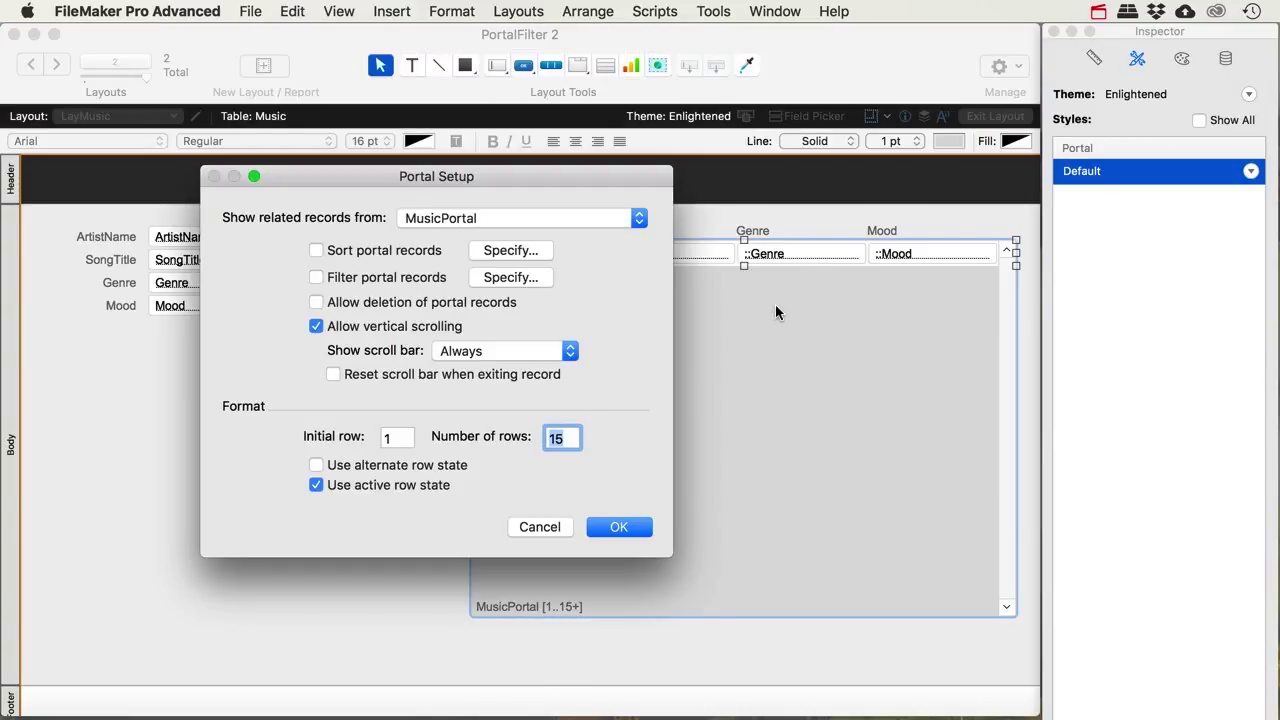
pyautogui.moveTo(443, 176); pyautogui.dragTo(408, 171)
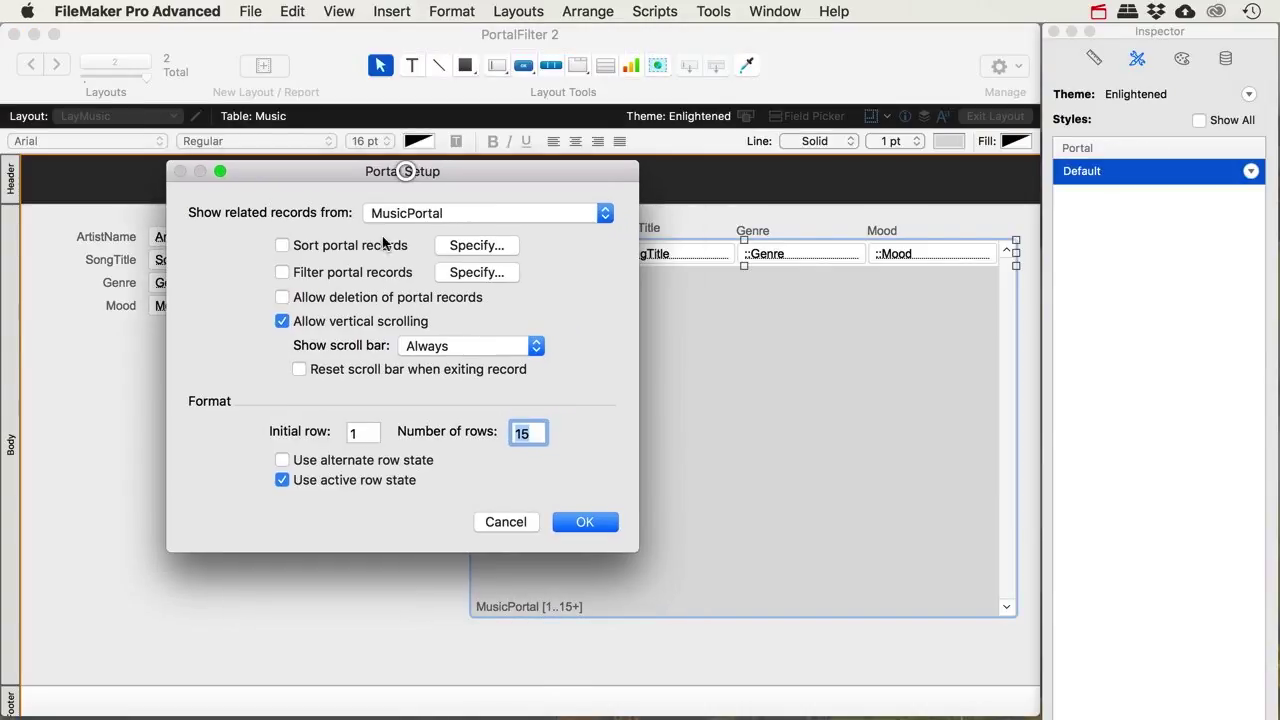
pyautogui.click(282, 276)
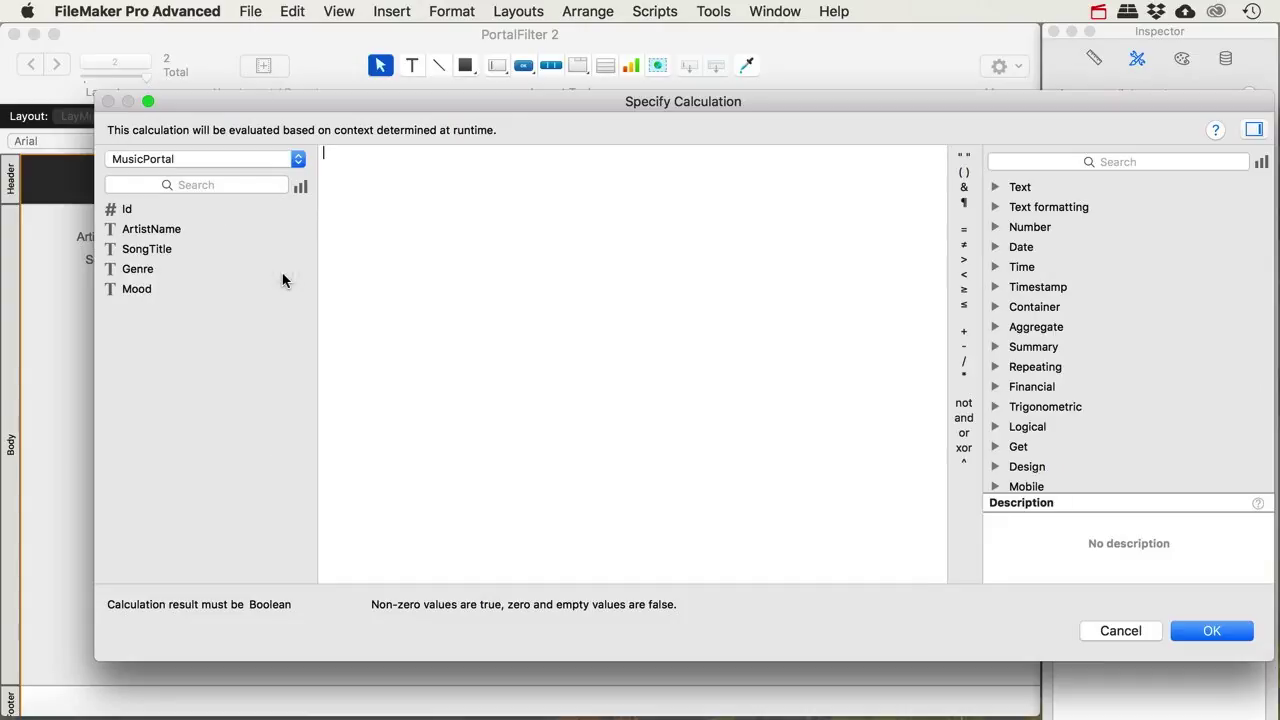
pyautogui.moveTo(629, 109); pyautogui.dragTo(600, 116)
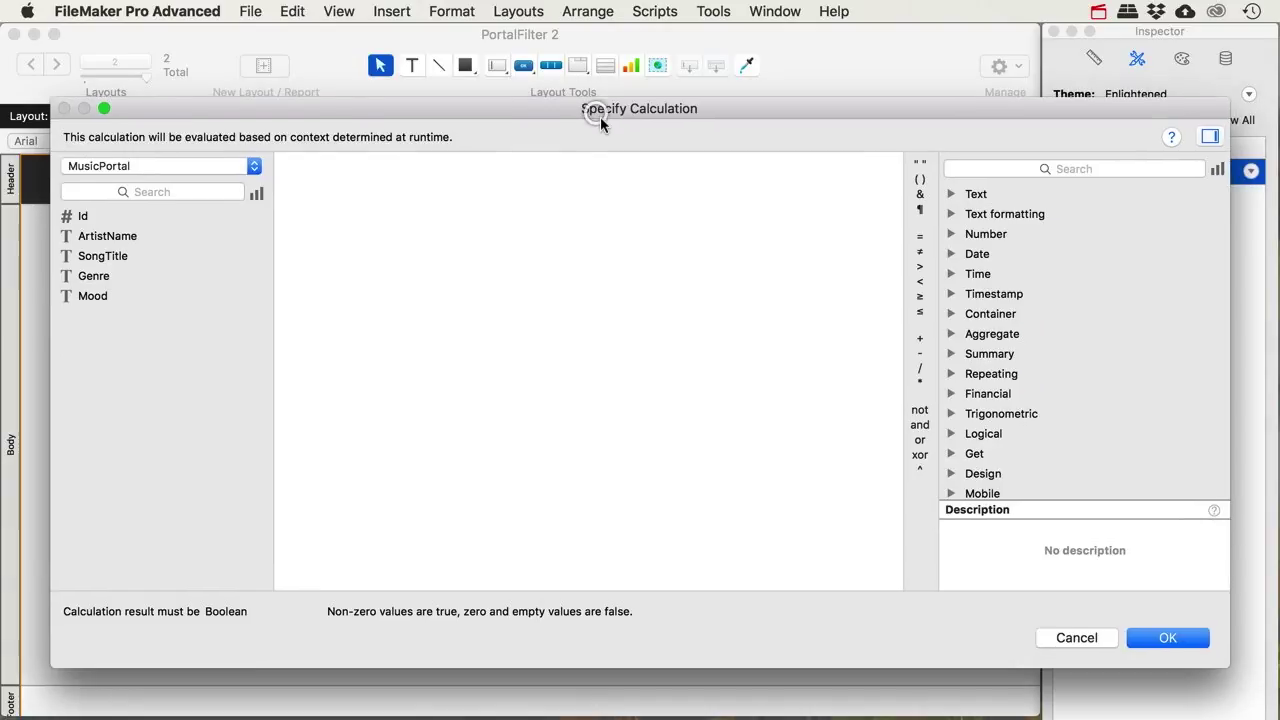
# Set the portal filter to Music::Genre = MusicPortal::Genre, accept the portal setup and return to browsing records
pyautogui.click(137, 166)
pyautogui.click(132, 150)
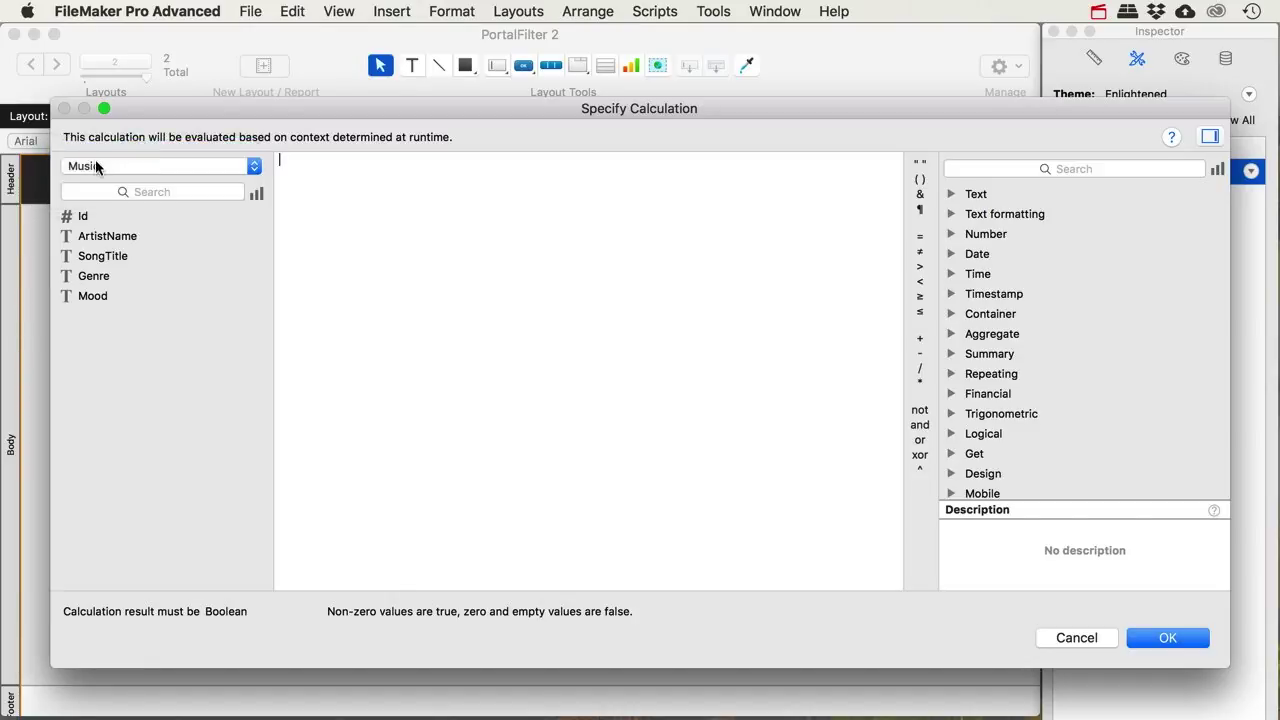
pyautogui.doubleClick(100, 276)
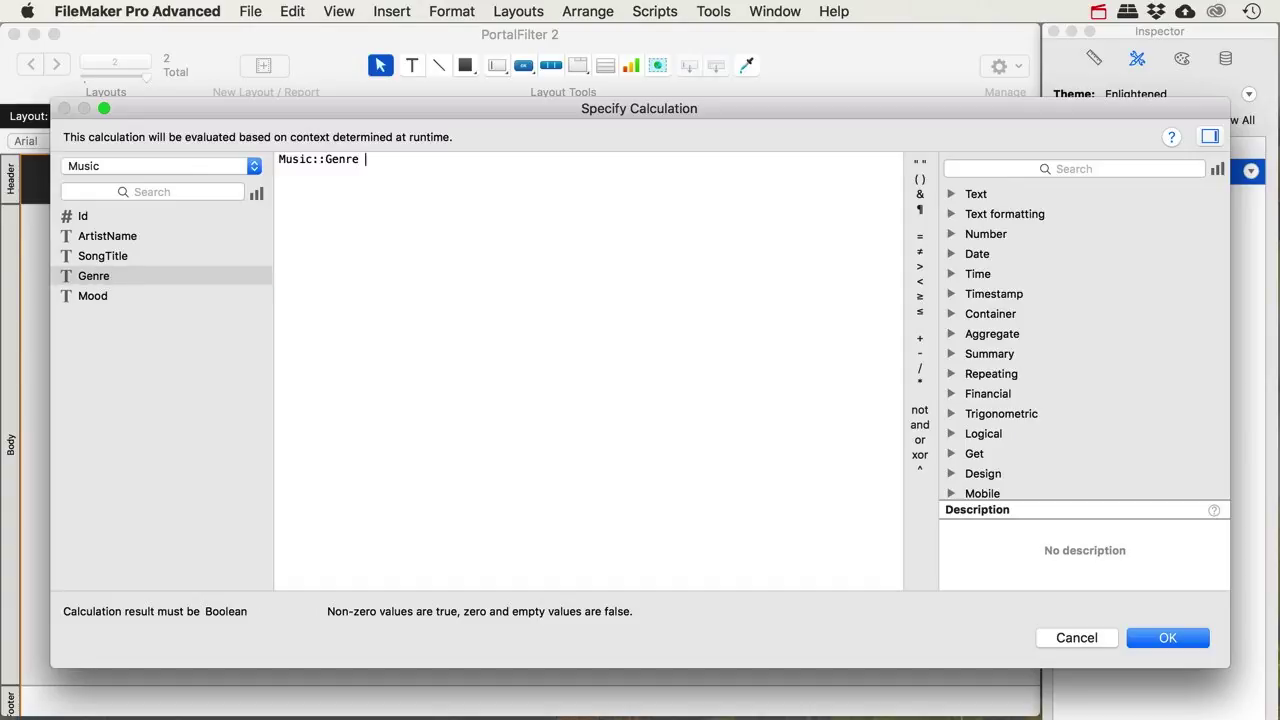
pyautogui.click(254, 166)
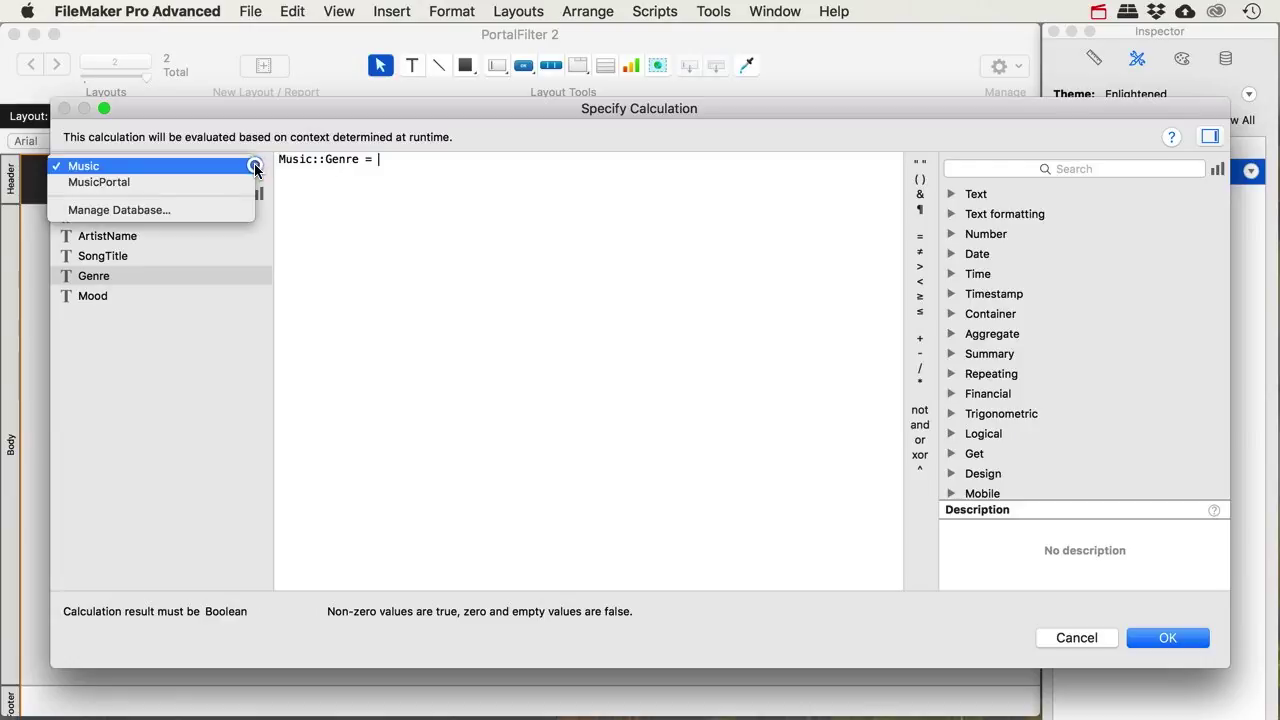
pyautogui.click(127, 180)
pyautogui.doubleClick(95, 277)
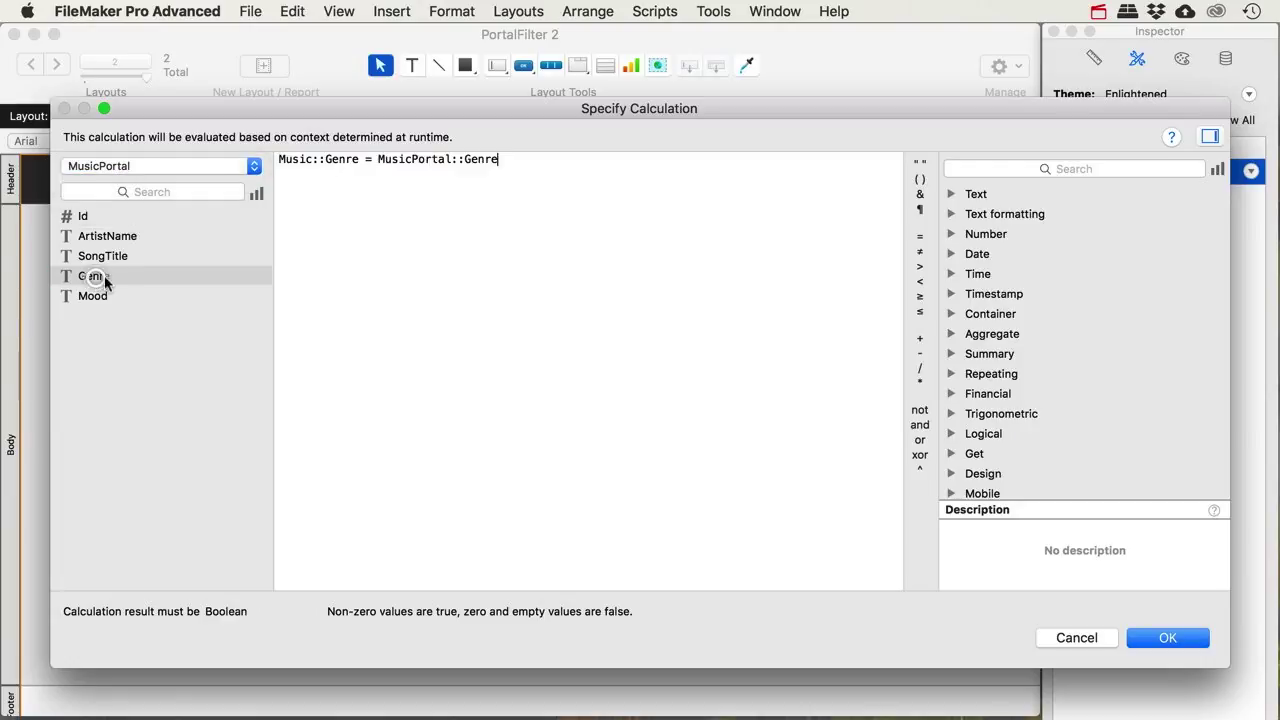
pyautogui.click(1172, 638)
pyautogui.click(585, 522)
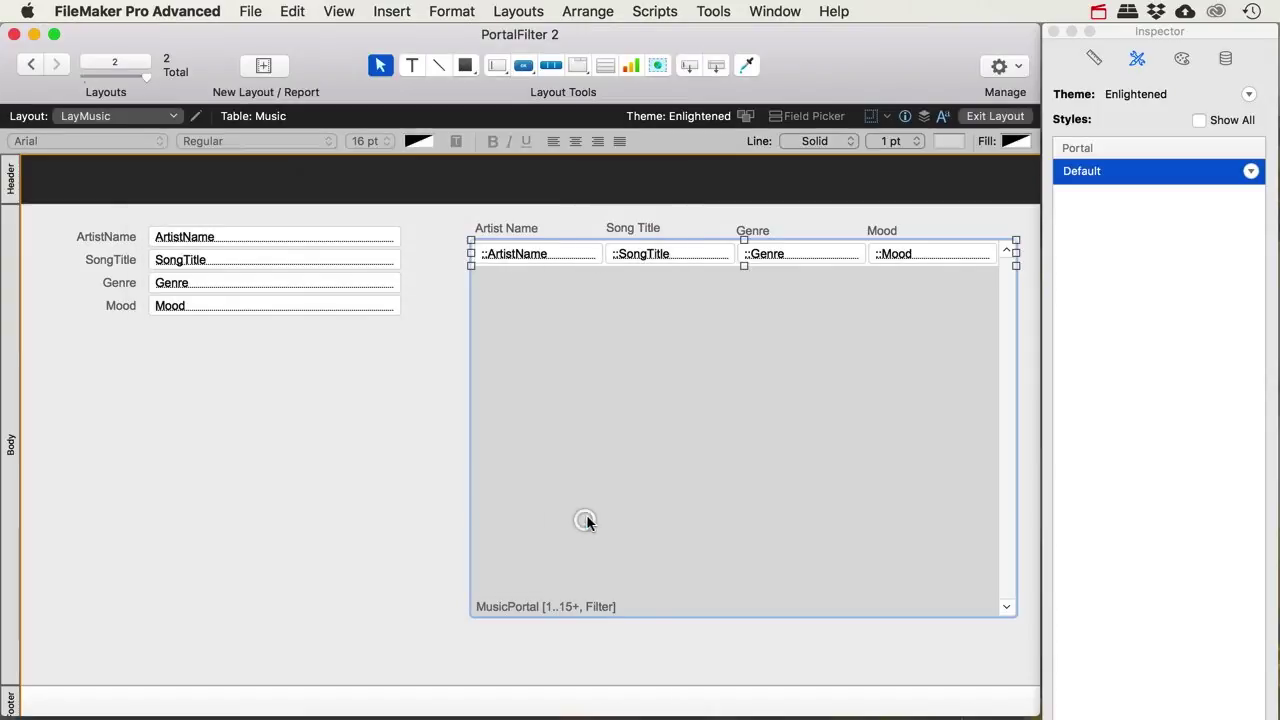
pyautogui.click(993, 116)
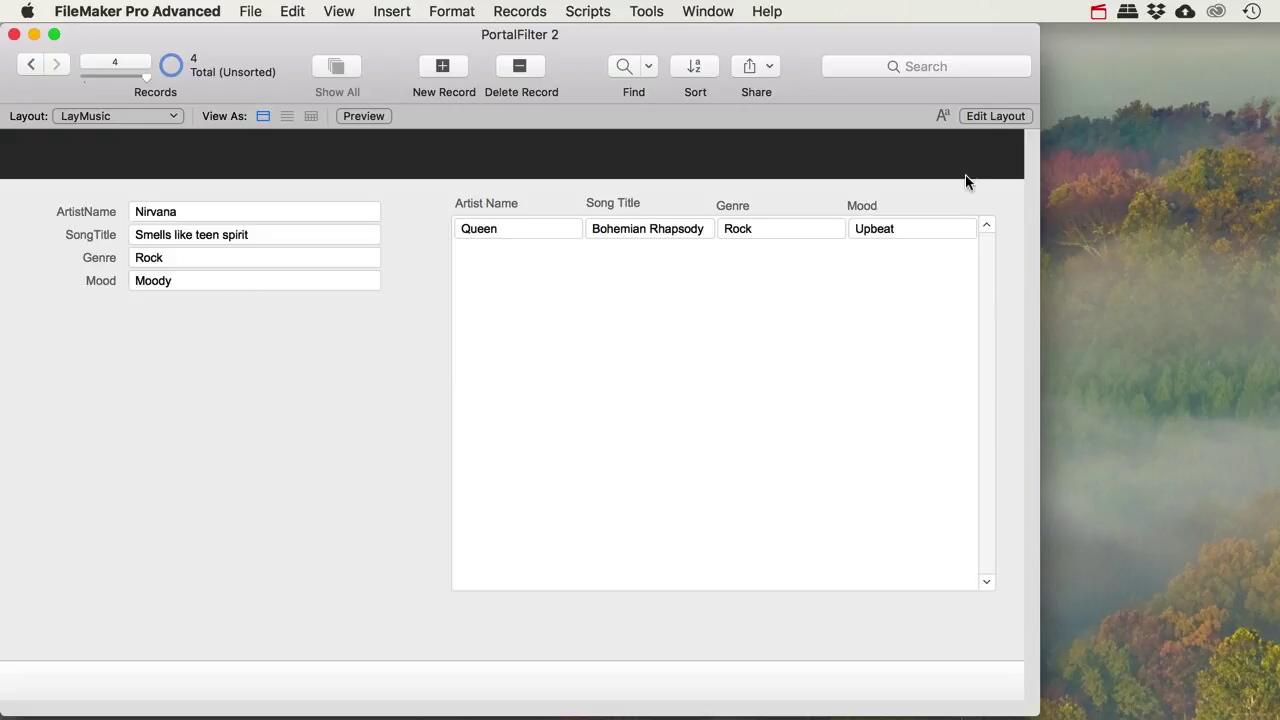
# Reopen the portal's filter calculation and add the or operator on its own line below the Genre comparison
pyautogui.click(988, 117)
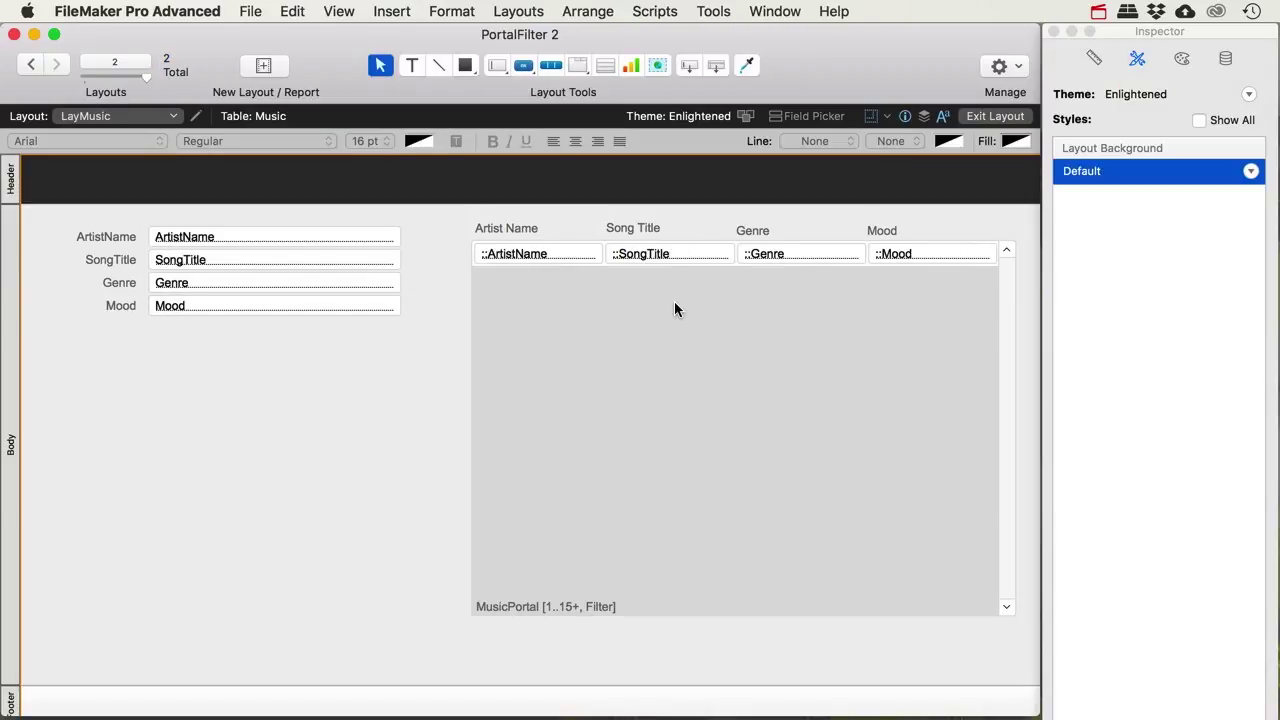
pyautogui.doubleClick(674, 303)
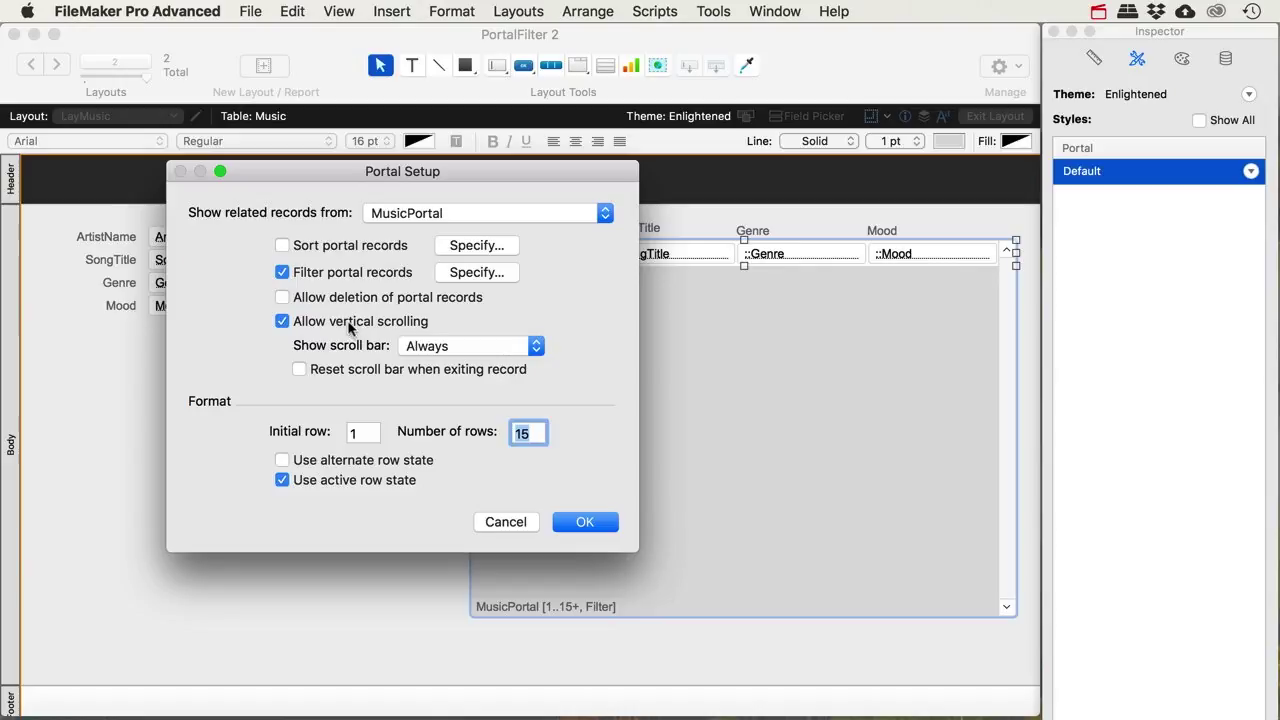
pyautogui.click(476, 272)
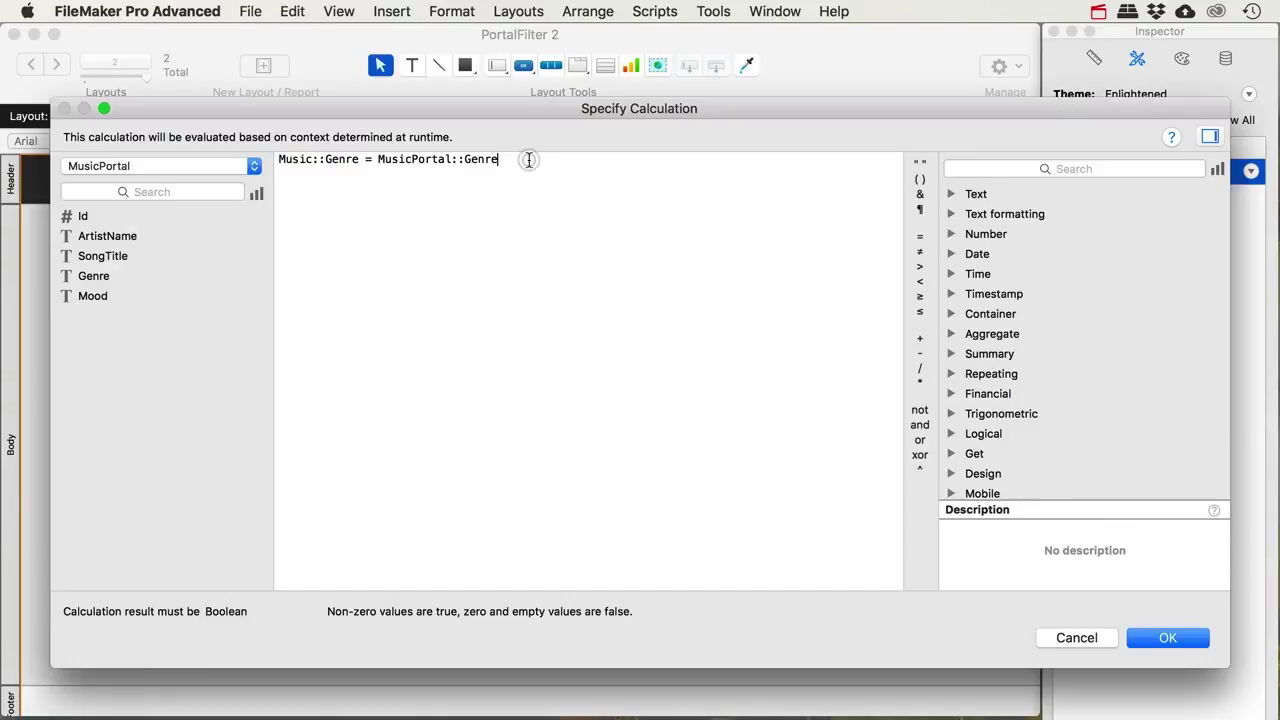
pyautogui.press('Return')
pyautogui.write('or ')
pyautogui.write('or')
pyautogui.press('BackSpace')
pyautogui.press('BackSpace')
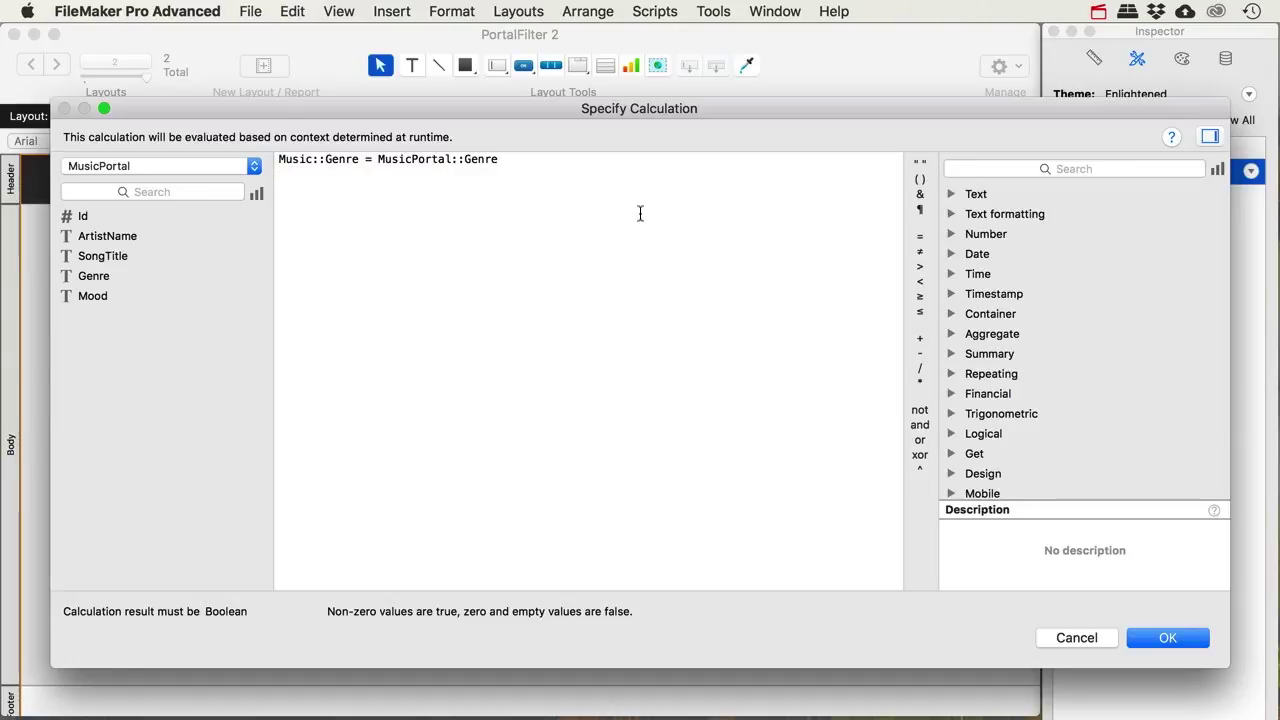
pyautogui.click(920, 440)
pyautogui.click(920, 440)
pyautogui.click(920, 440)
pyautogui.press('BackSpace')
pyautogui.press('BackSpace')
pyautogui.press('BackSpace')
pyautogui.press('BackSpace')
pyautogui.press('BackSpace')
pyautogui.press('BackSpace')
pyautogui.press('BackSpace')
pyautogui.write('or')
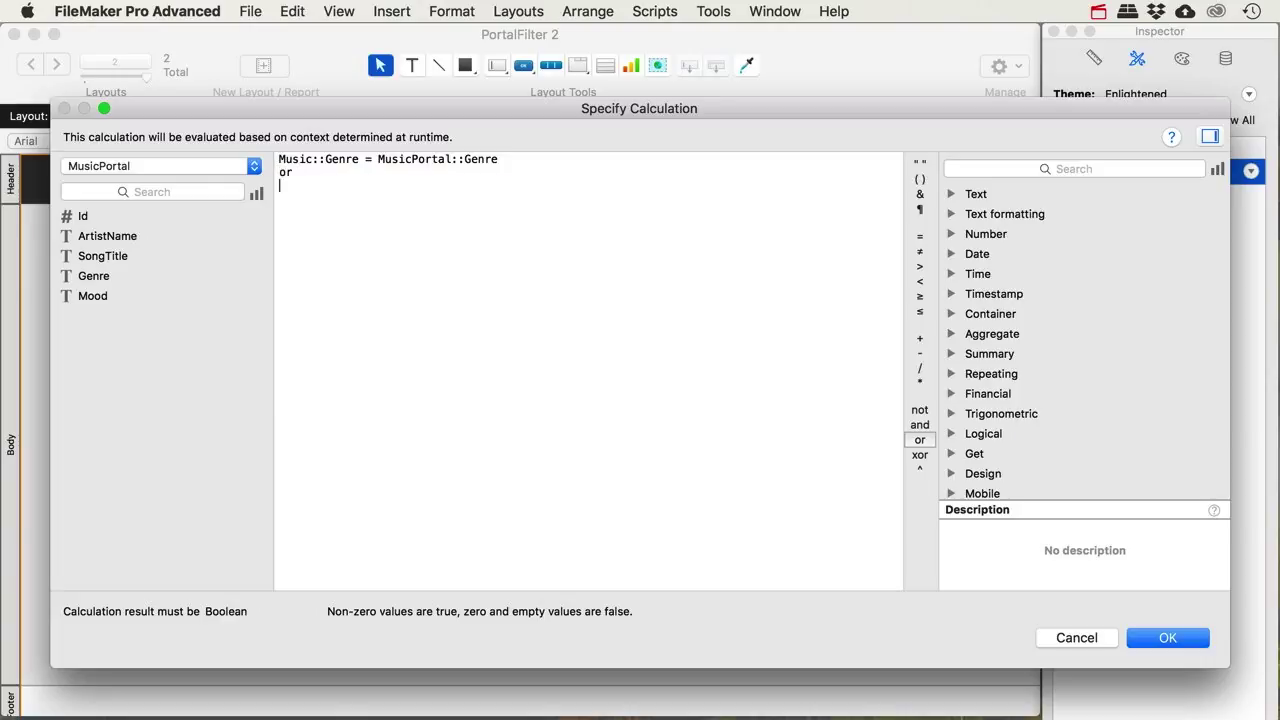
# Complete the filter with Music::Mood = MusicPortal::Mood, accept the portal setup and return to browsing records
pyautogui.click(208, 166)
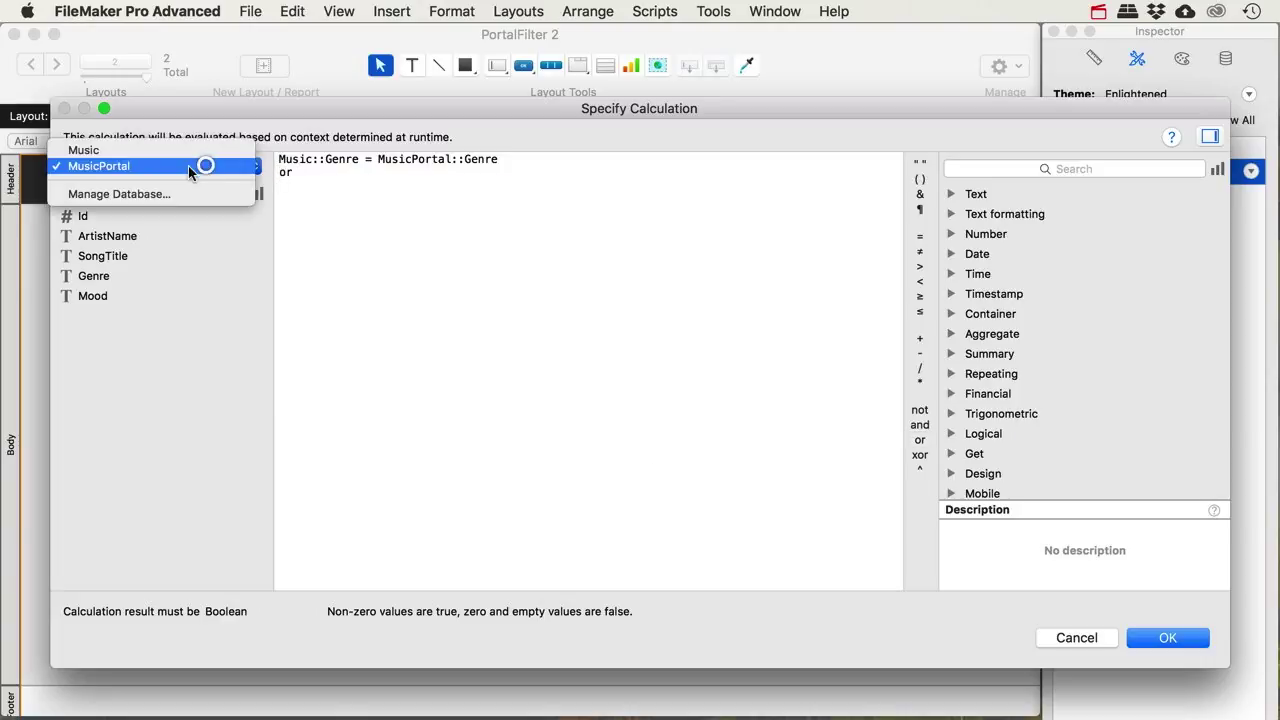
pyautogui.click(116, 150)
pyautogui.doubleClick(92, 295)
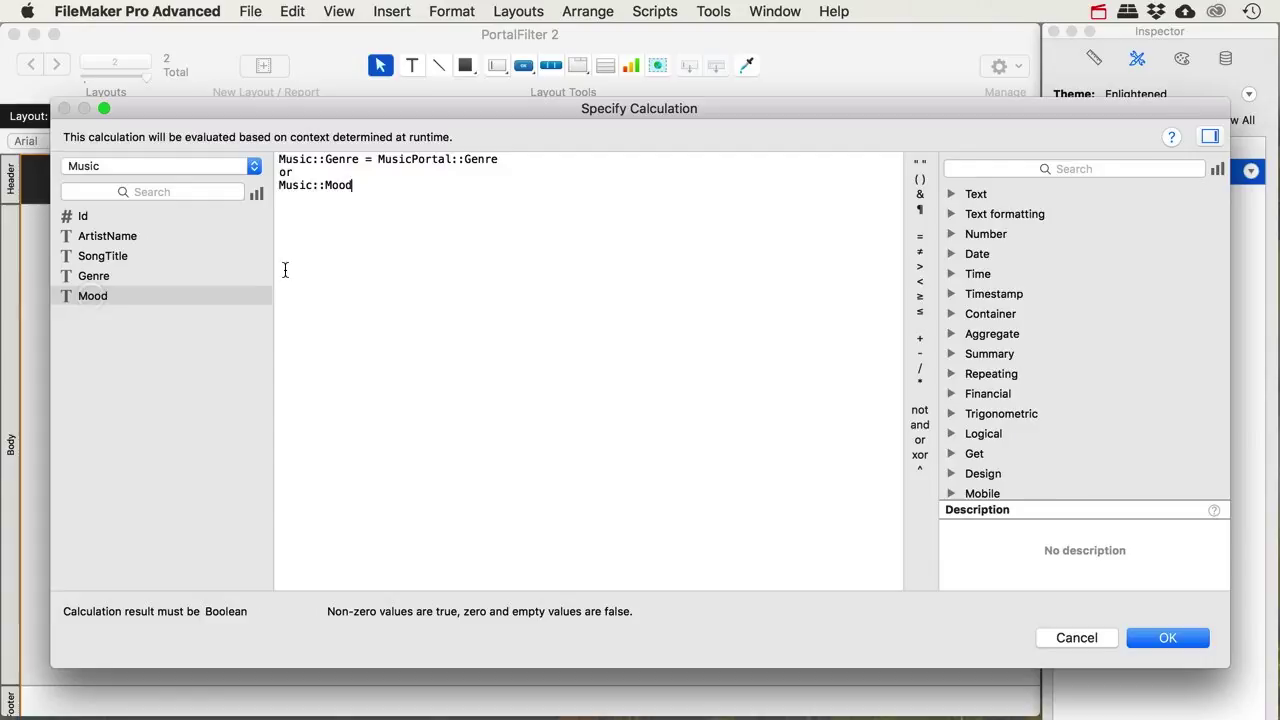
pyautogui.write('=')
pyautogui.click(150, 166)
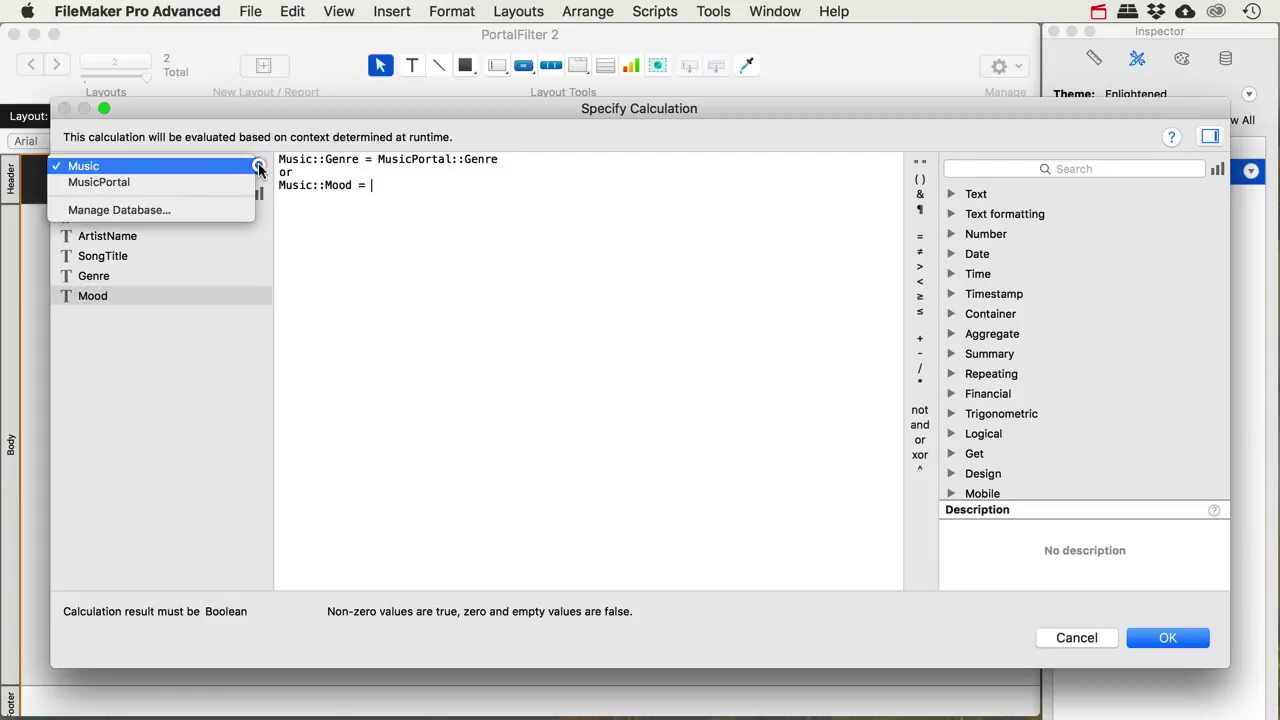
pyautogui.click(149, 180)
pyautogui.doubleClick(95, 295)
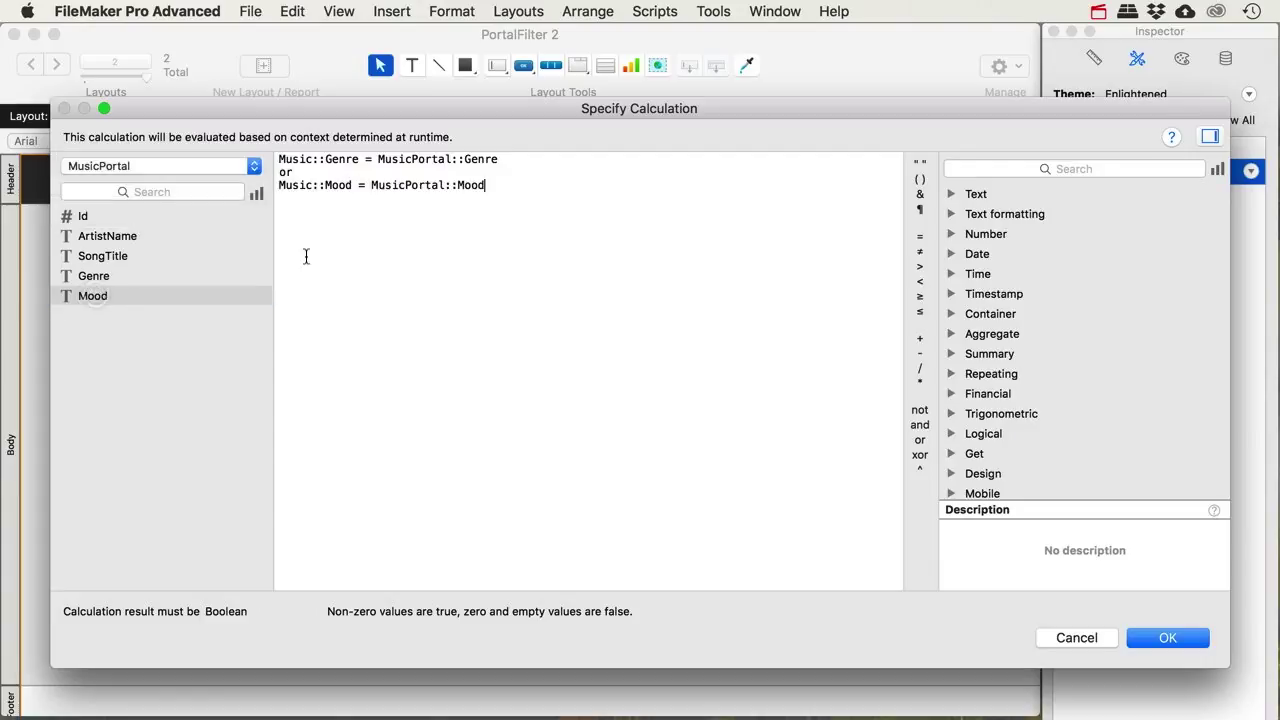
pyautogui.click(1155, 638)
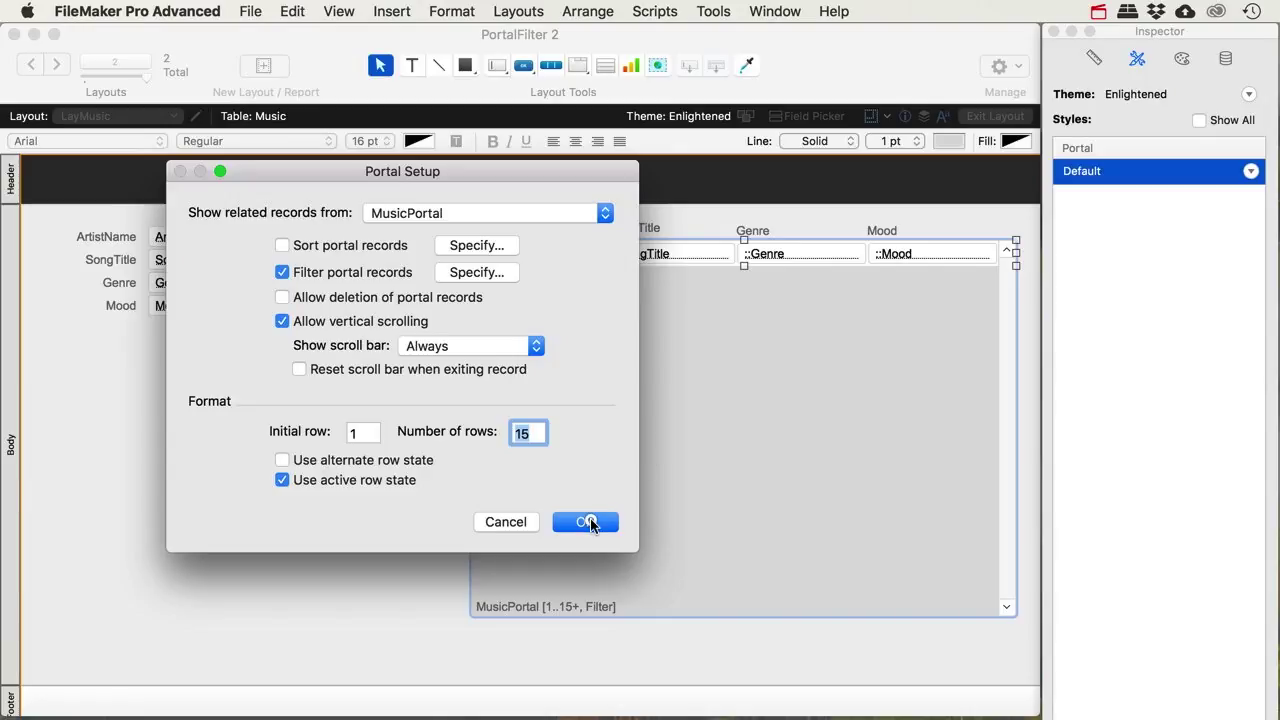
pyautogui.click(580, 521)
pyautogui.click(982, 117)
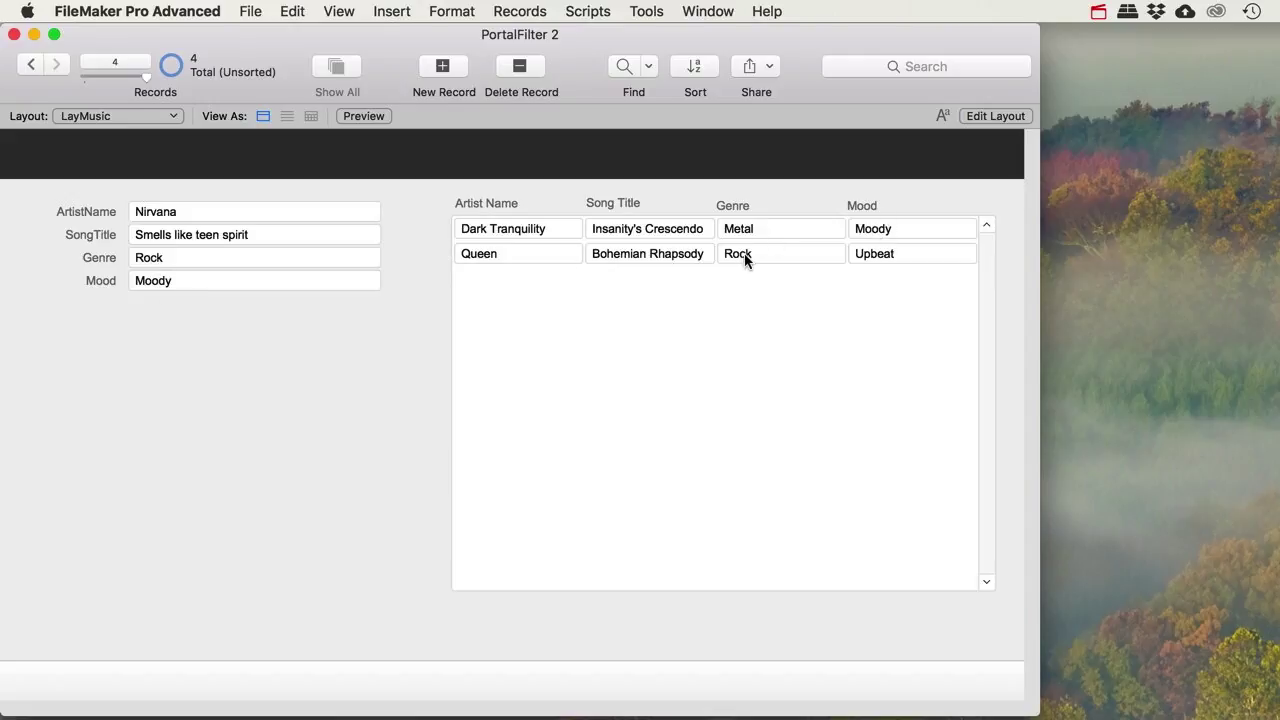
# Compare the Queen and Dark Tranquility records with their portal rows, and review the portal's filter calculation
pyautogui.click(30, 66)
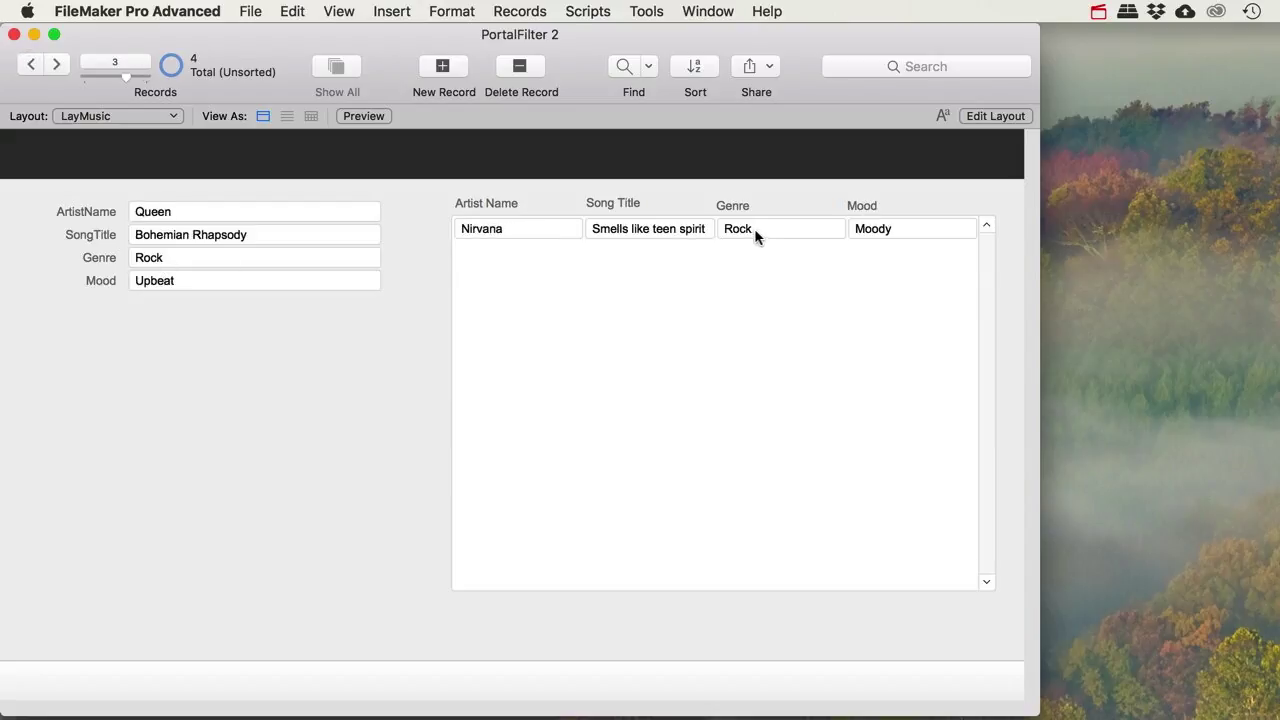
pyautogui.click(28, 66)
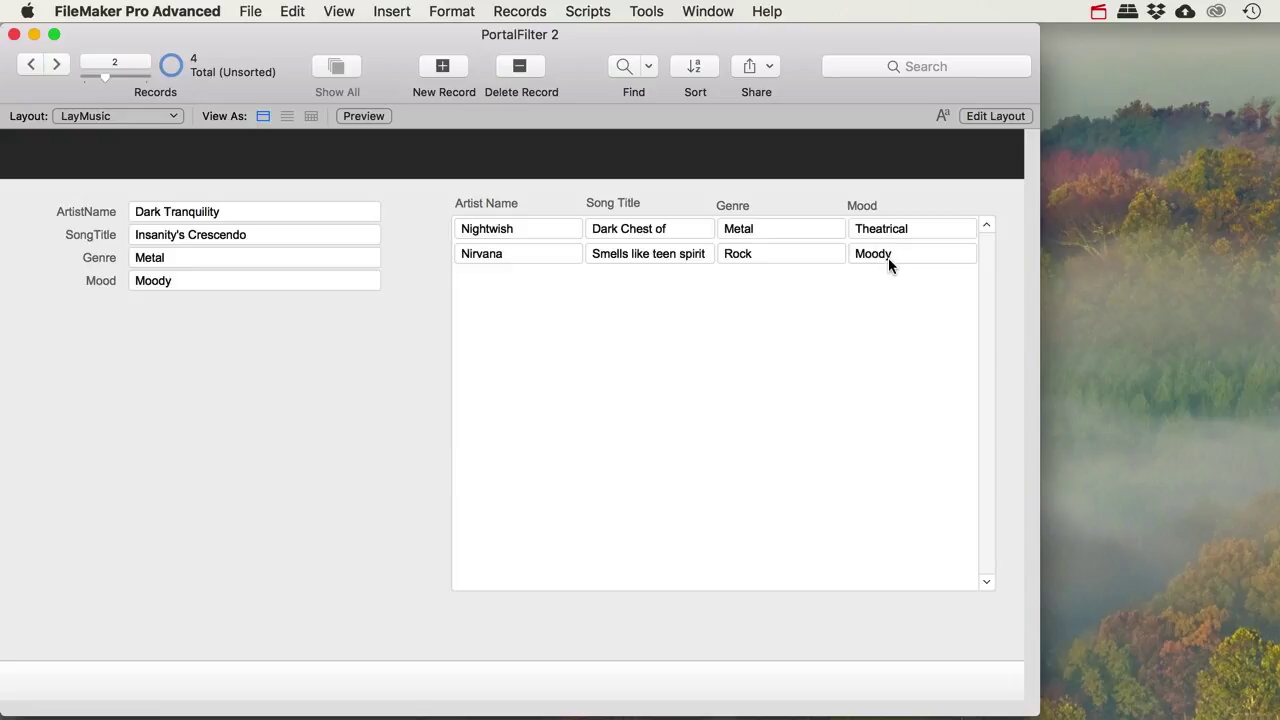
pyautogui.click(985, 116)
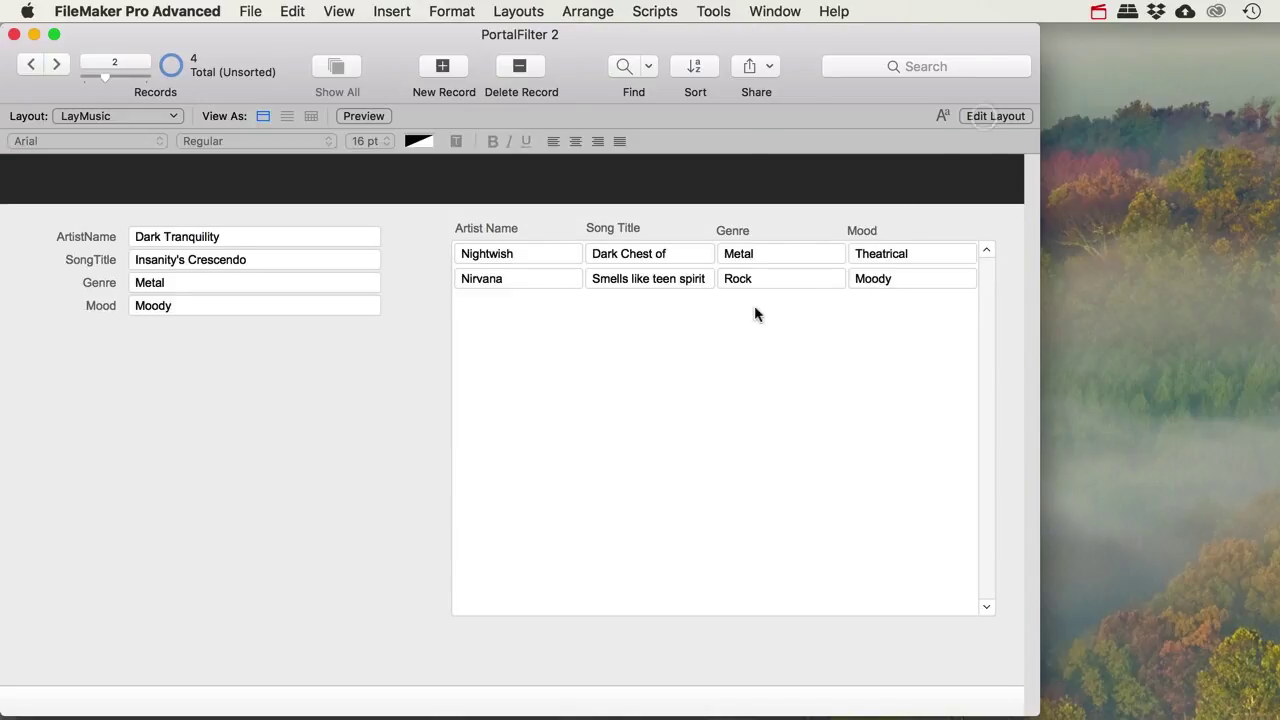
pyautogui.doubleClick(712, 325)
pyautogui.click(467, 273)
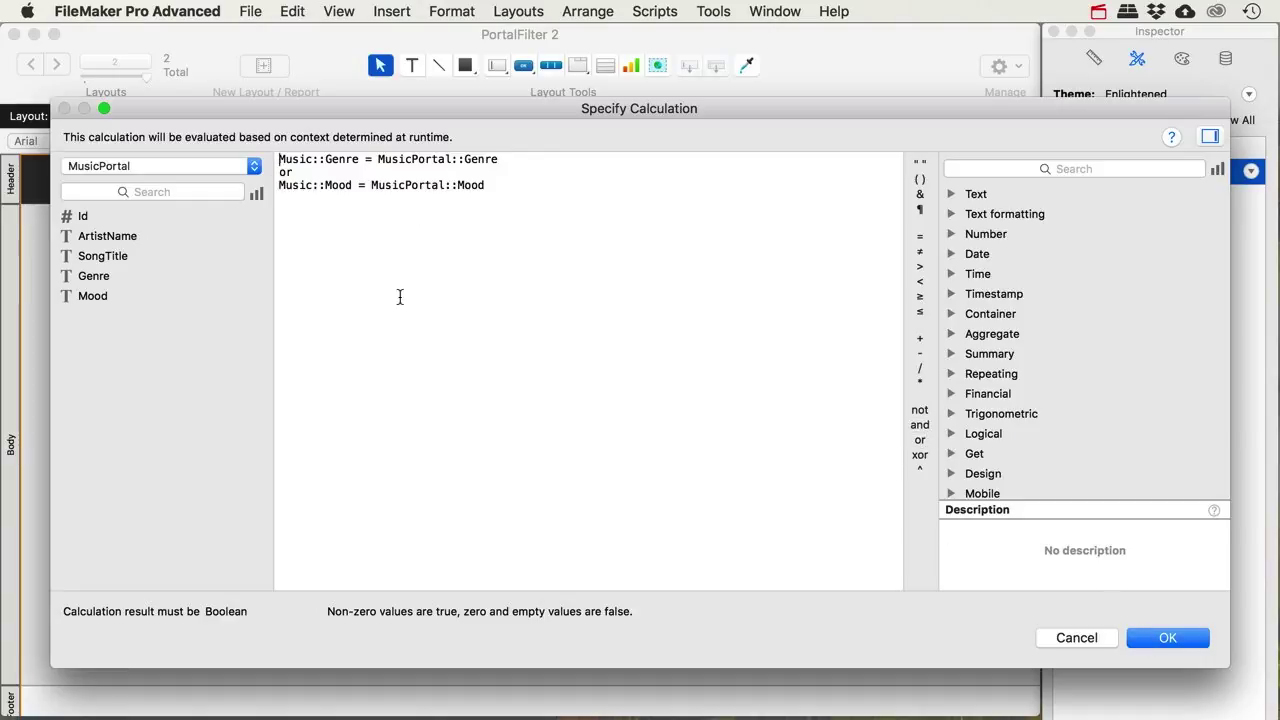
pyautogui.click(1178, 638)
pyautogui.click(606, 524)
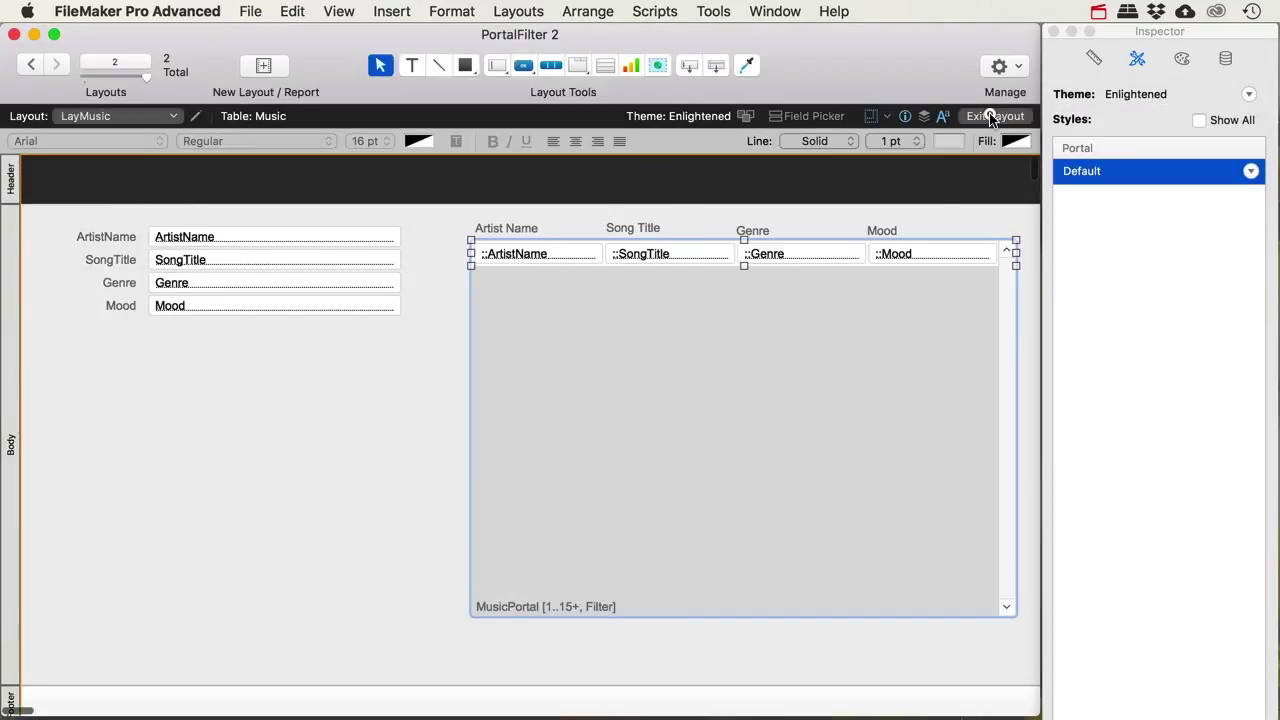
pyautogui.press('super+b')
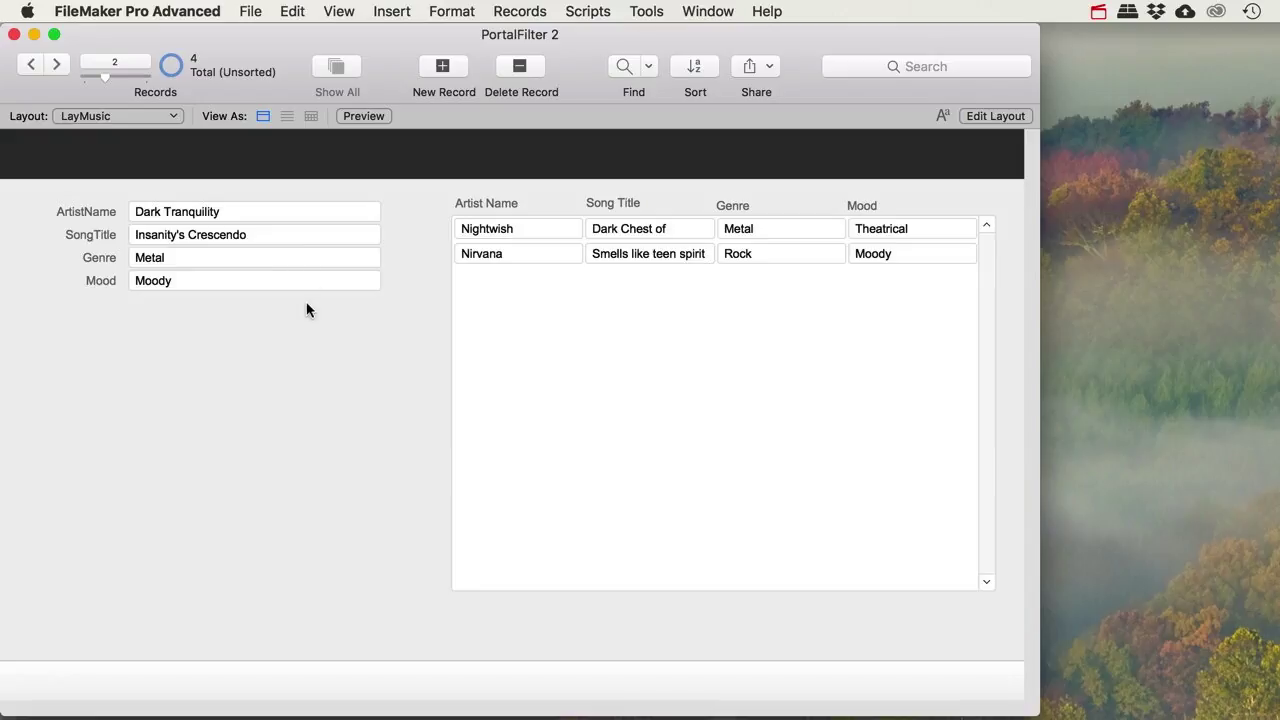
# Set the Dark Tranquility record's Genre to Rock and commit the record to test the portal filter
pyautogui.click(182, 262)
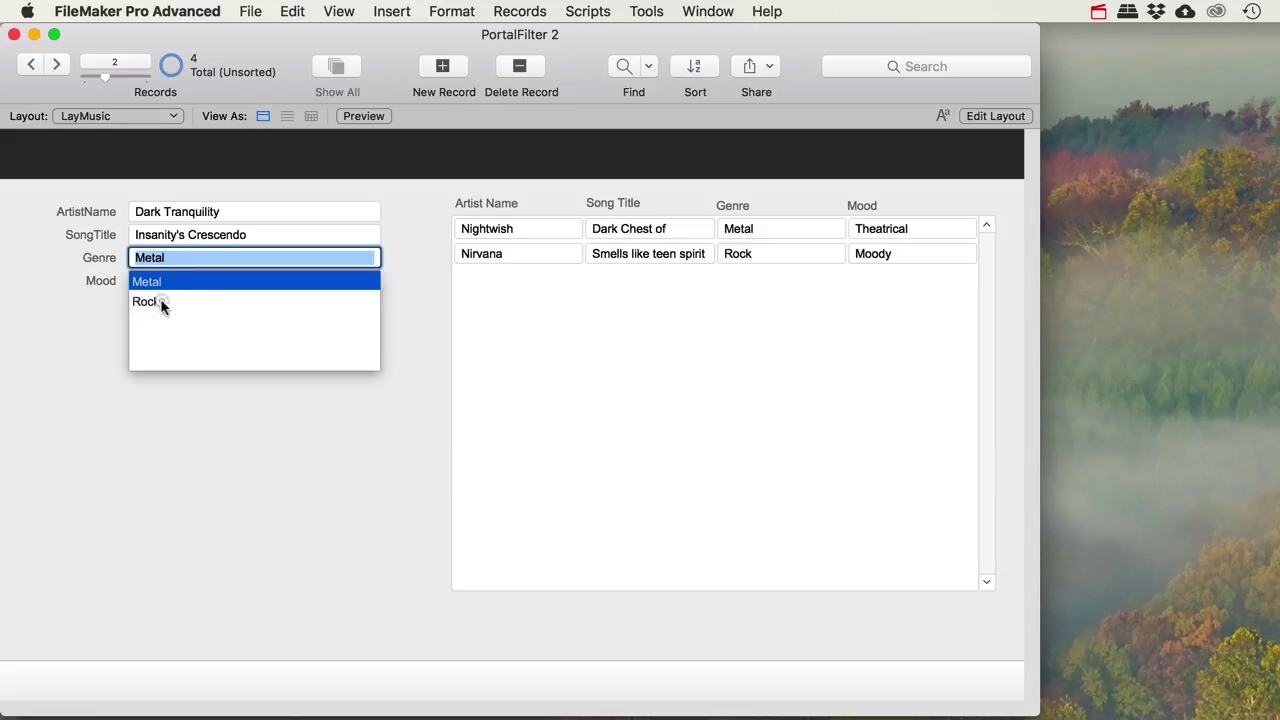
pyautogui.press('Escape')
pyautogui.write('Rock')
pyautogui.press('Tab')
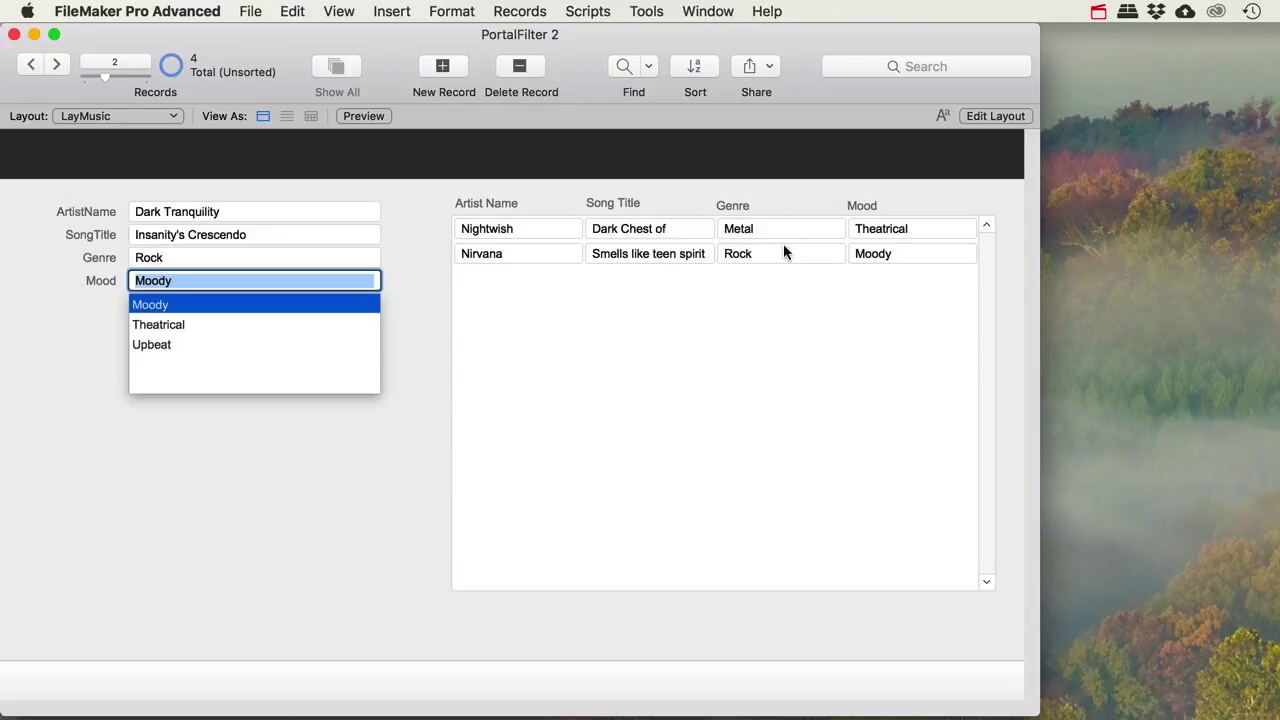
pyautogui.click(410, 289)
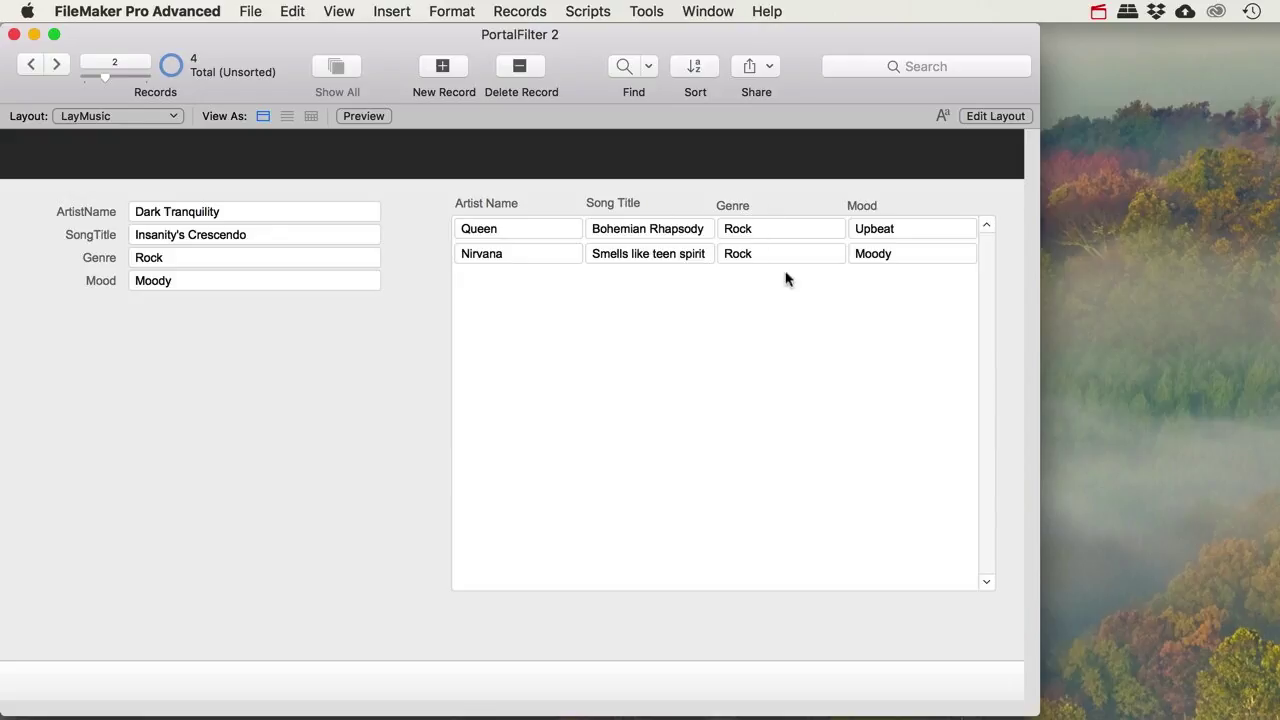
# Set the Dark Tranquility record's Genre back to Metal and commit the record
pyautogui.click(225, 257)
pyautogui.click(163, 284)
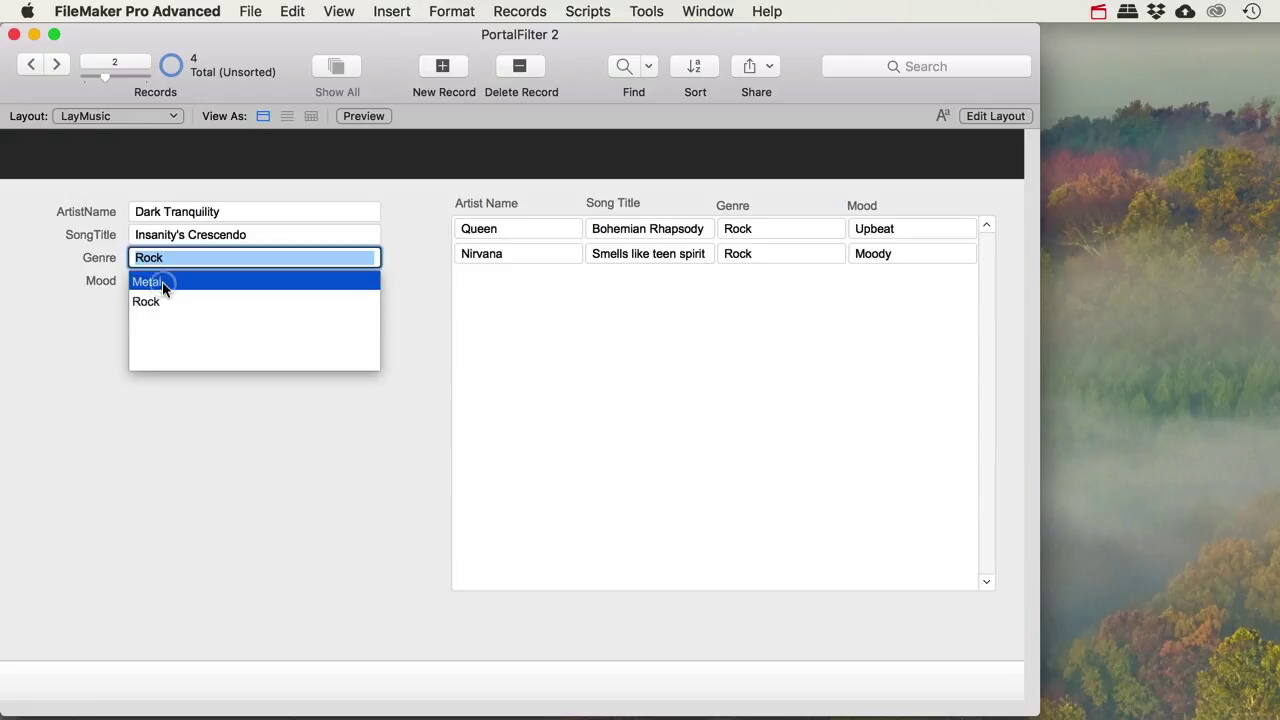
pyautogui.click(162, 281)
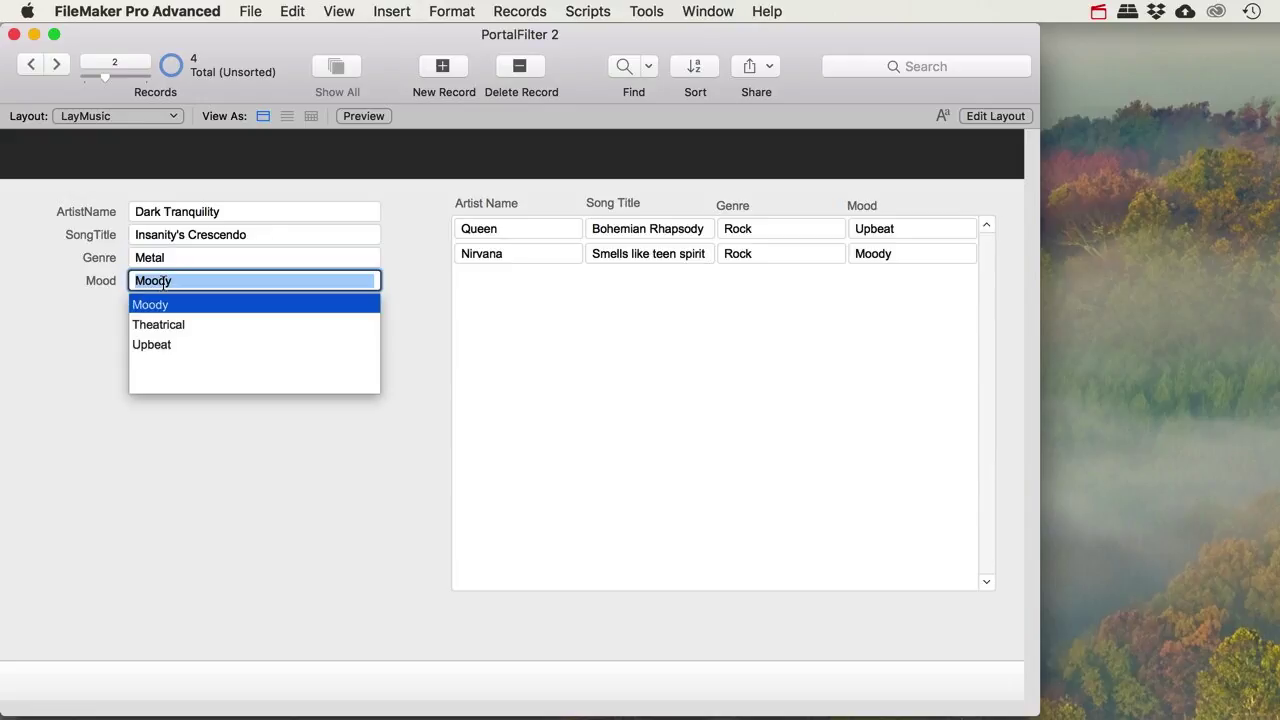
pyautogui.click(88, 307)
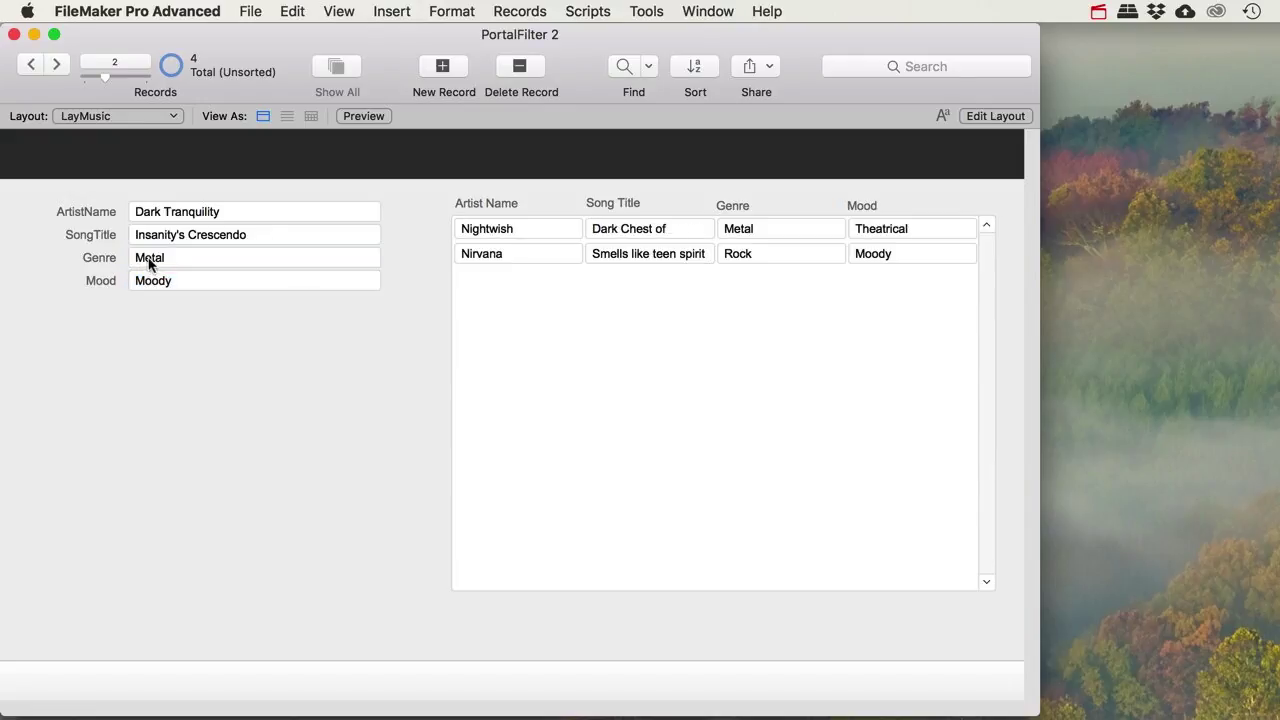